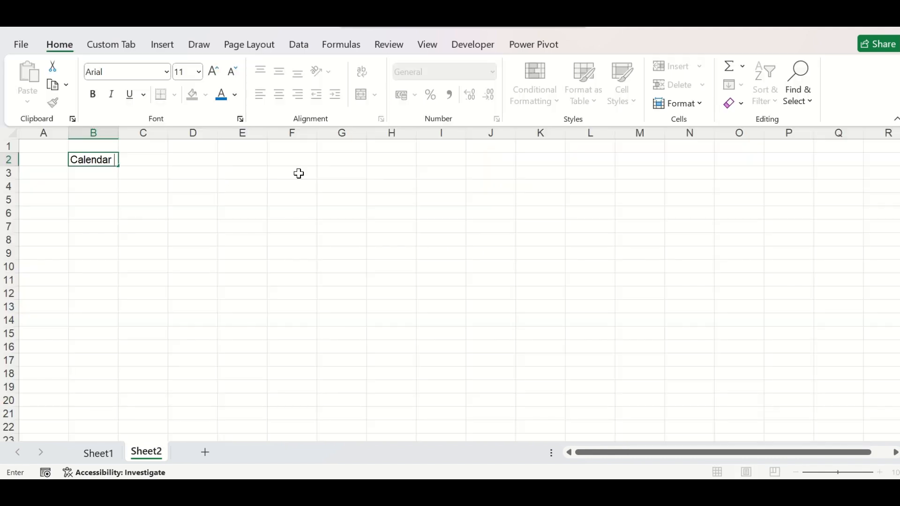
Step: Enter the year 2024 in cell C2, beside the Calendar label
{"action": "left_click", "coordinate": [162, 161]}
{"action": "type", "text": "2024"}
{"action": "key", "text": "Tab"}
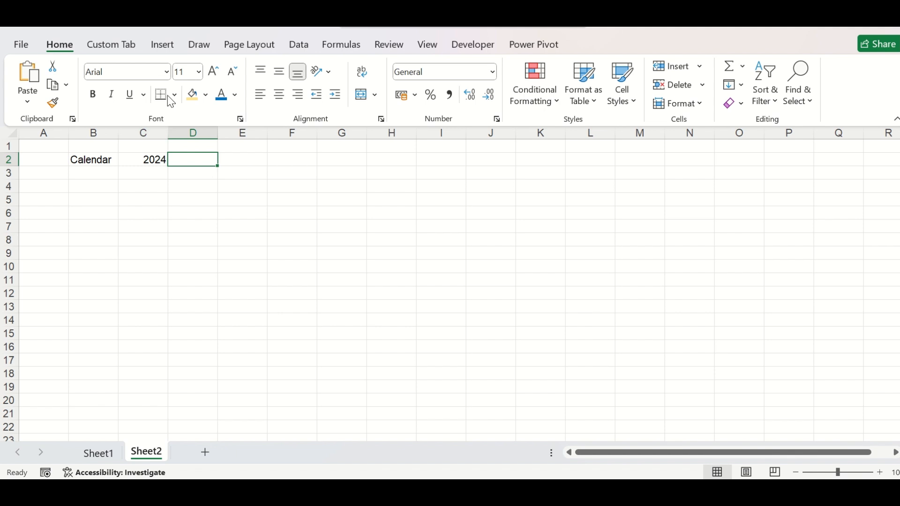
Step: Make sure the Developer tab is enabled among the main tabs in the ribbon customization options
{"action": "left_click", "coordinate": [471, 53]}
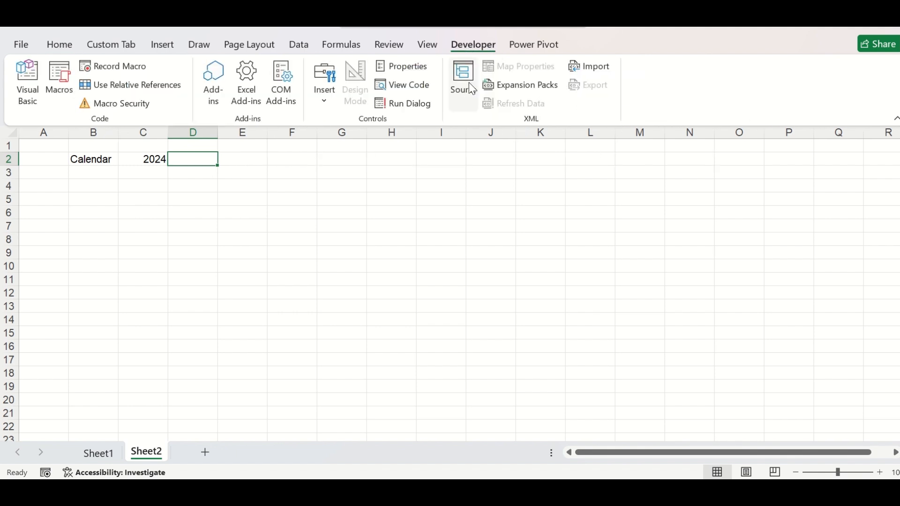
{"action": "right_click", "coordinate": [439, 80]}
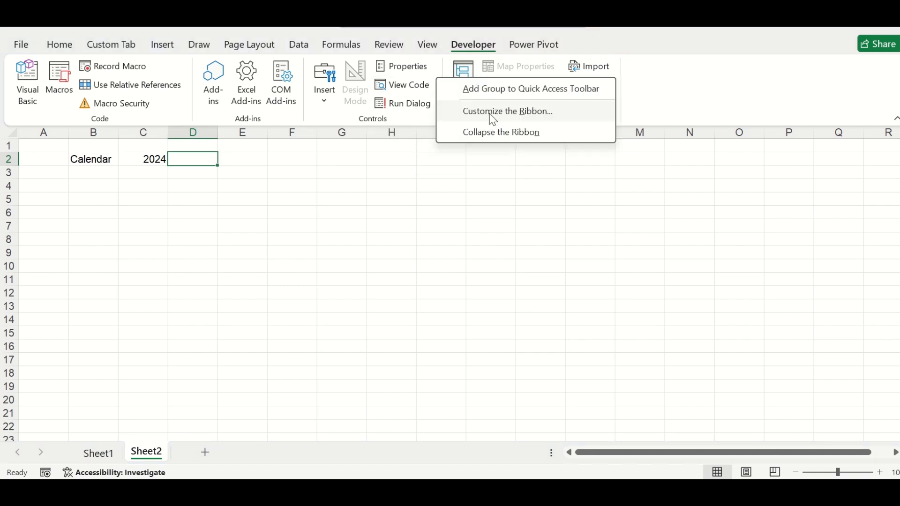
{"action": "left_click", "coordinate": [493, 113]}
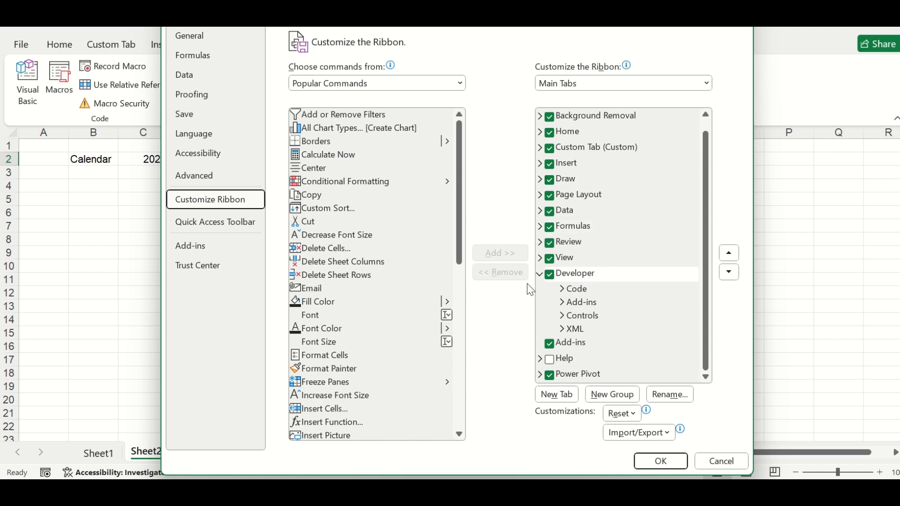
{"action": "left_click", "coordinate": [549, 275]}
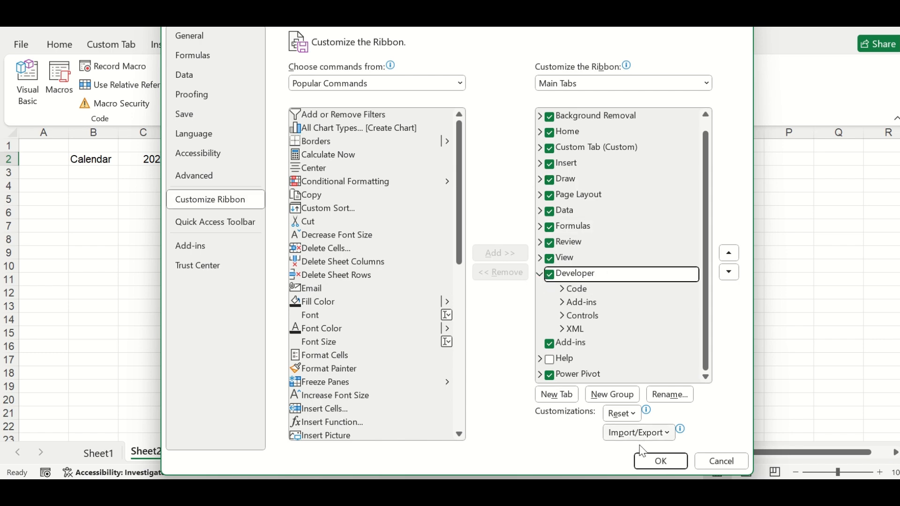
{"action": "left_click", "coordinate": [656, 463]}
Step: Insert a small spin button form control in column E, spanning rows 1 to 3
{"action": "left_click", "coordinate": [324, 101]}
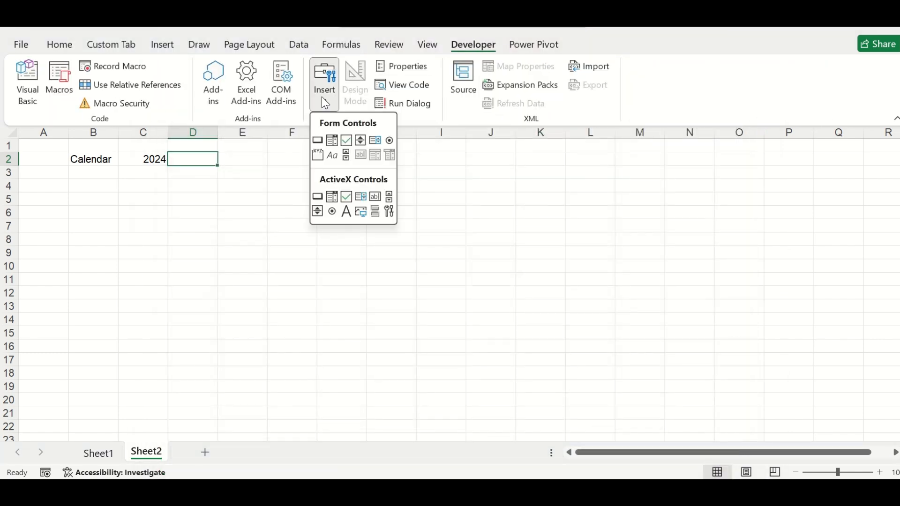
{"action": "left_click", "coordinate": [361, 141]}
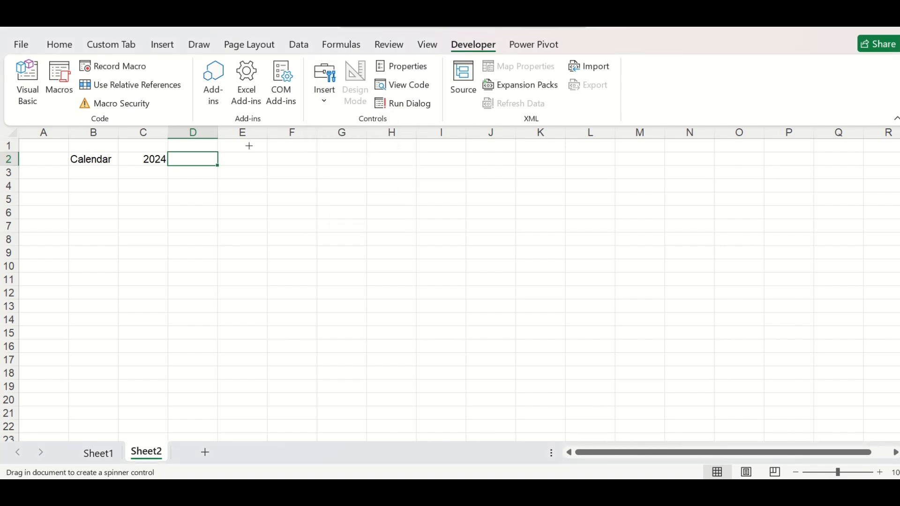
{"action": "left_click_drag", "start_coordinate": [237, 144], "coordinate": [257, 174]}
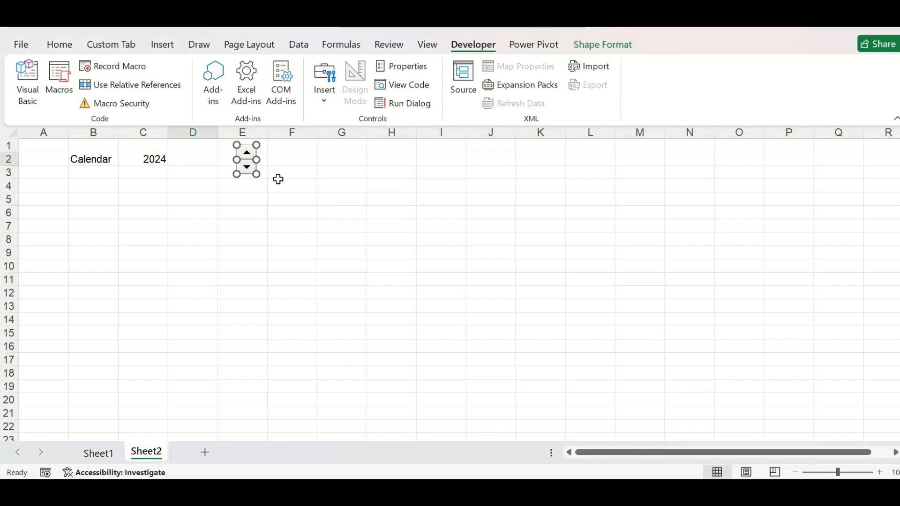
Step: Format the spin button with a current value of 2024 and link it to cell $C$2
{"action": "right_click", "coordinate": [249, 159]}
{"action": "left_click", "coordinate": [293, 297]}
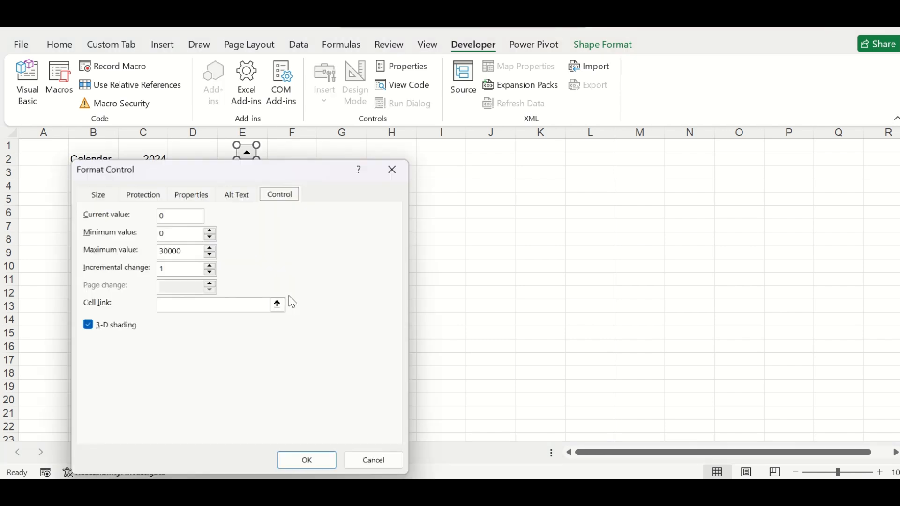
{"action": "key", "text": "Tab"}
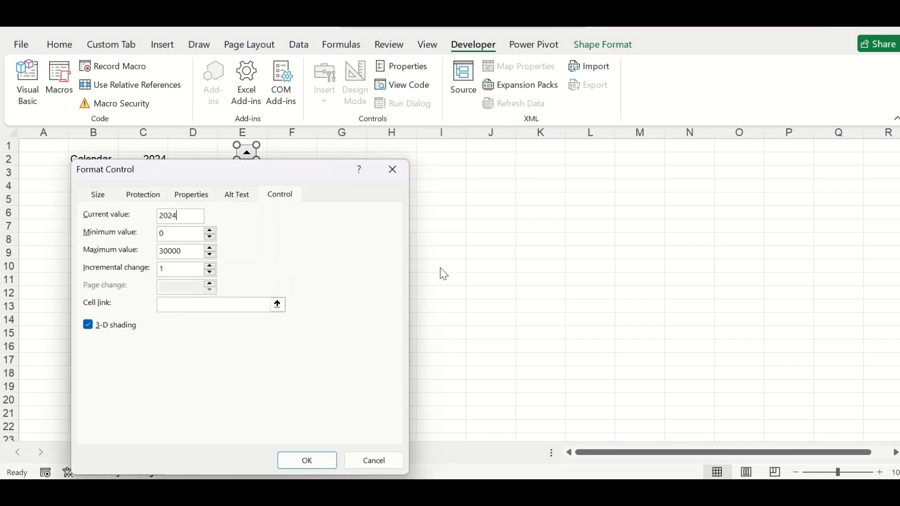
{"action": "left_click", "coordinate": [278, 306]}
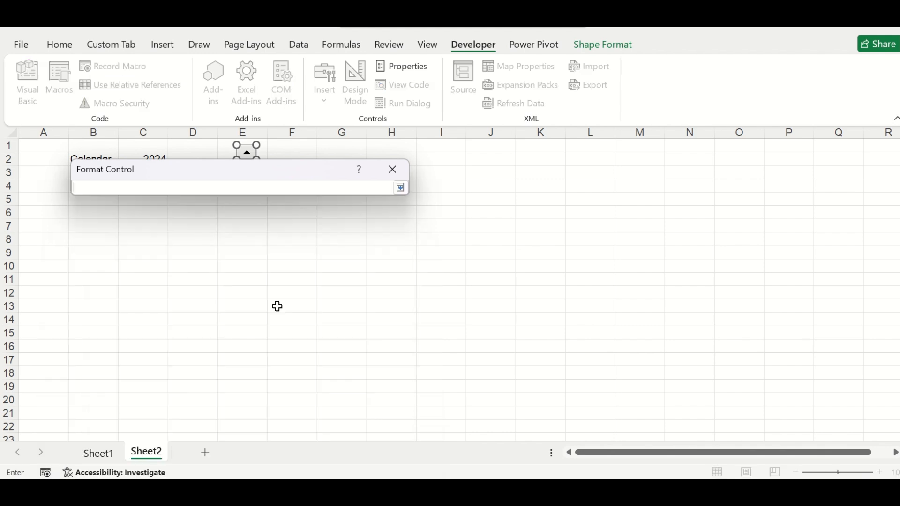
{"action": "left_click_drag", "start_coordinate": [193, 177], "coordinate": [218, 241]}
{"action": "left_click", "coordinate": [151, 159]}
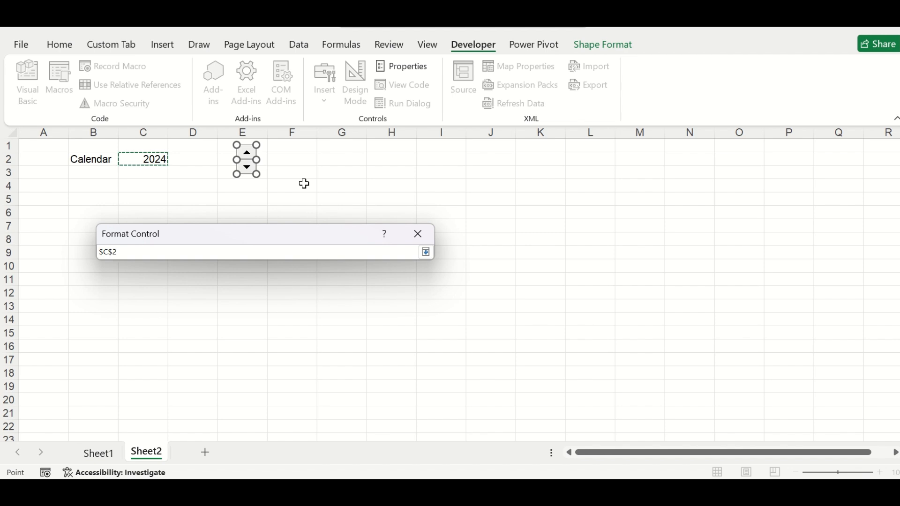
{"action": "key", "text": "Return"}
{"action": "key", "text": "Return"}
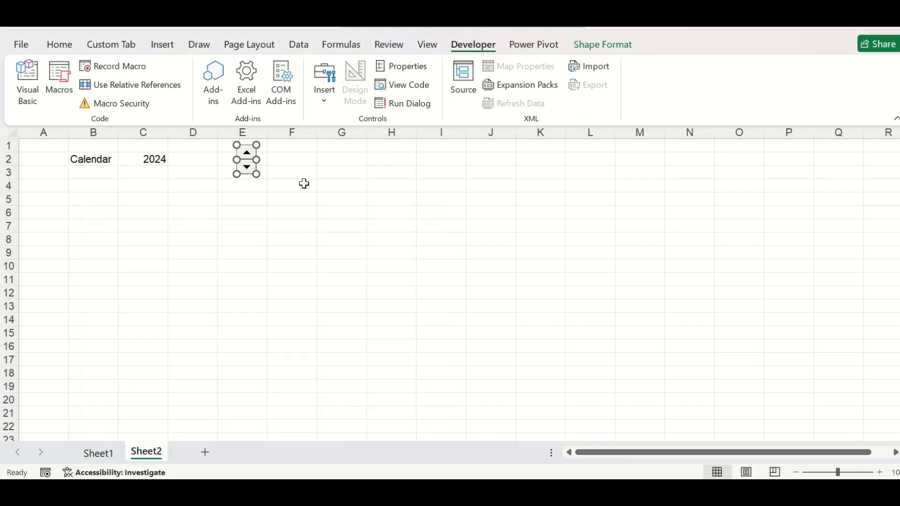
Step: Test the spin button by stepping the year up and down, ending on 2022
{"action": "left_click", "coordinate": [232, 192]}
{"action": "left_click", "coordinate": [248, 155]}
{"action": "left_click", "coordinate": [248, 154]}
{"action": "left_click", "coordinate": [247, 168]}
{"action": "left_click", "coordinate": [250, 154]}
{"action": "left_click", "coordinate": [247, 168]}
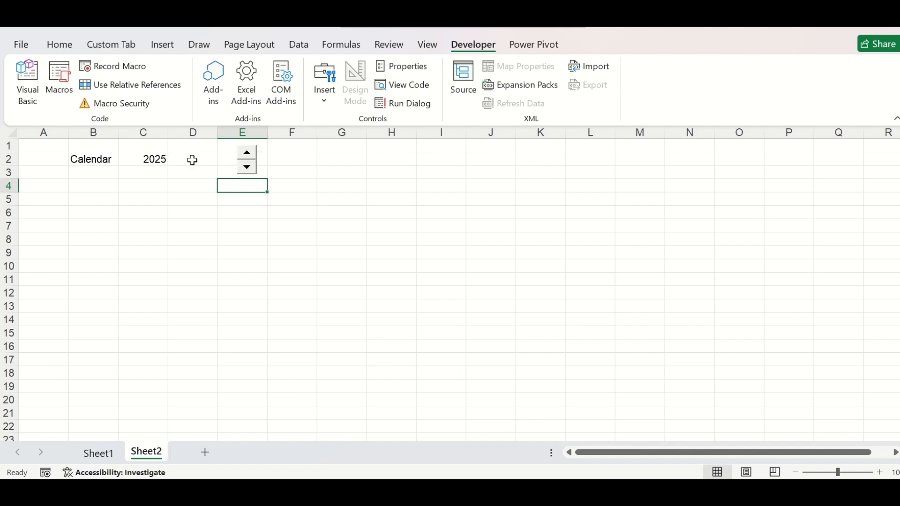
{"action": "left_click", "coordinate": [247, 169]}
{"action": "left_click", "coordinate": [247, 168]}
Step: Enter the month heading January in cell B5
{"action": "left_click", "coordinate": [141, 188]}
{"action": "left_click", "coordinate": [94, 199]}
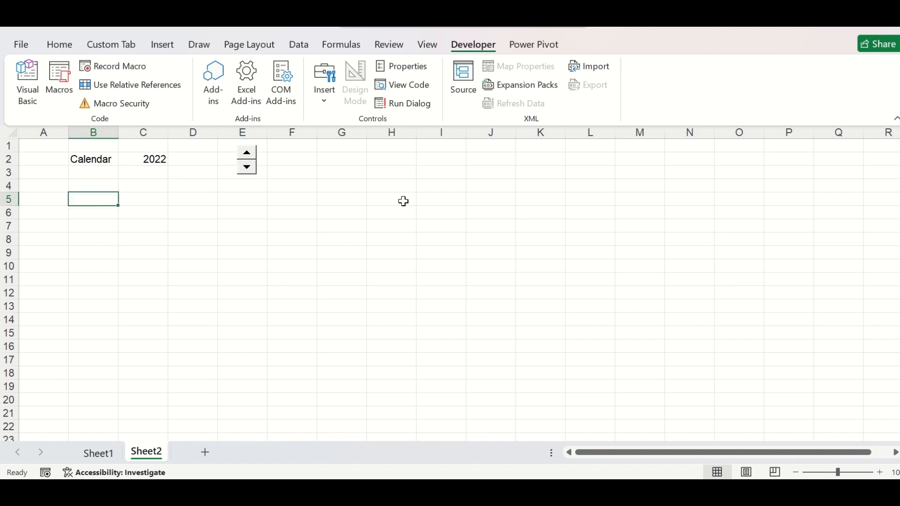
{"action": "type", "text": "A"}
{"action": "type", "text": "anuary"}
{"action": "key", "text": "Tab"}
{"action": "key", "text": "Return"}
Step: Enter the weekday initials S, M, T, W, T, F, S across cells B6 to H6
{"action": "type", "text": "S"}
{"action": "key", "text": "Tab"}
{"action": "type", "text": "M"}
{"action": "key", "text": "Tab"}
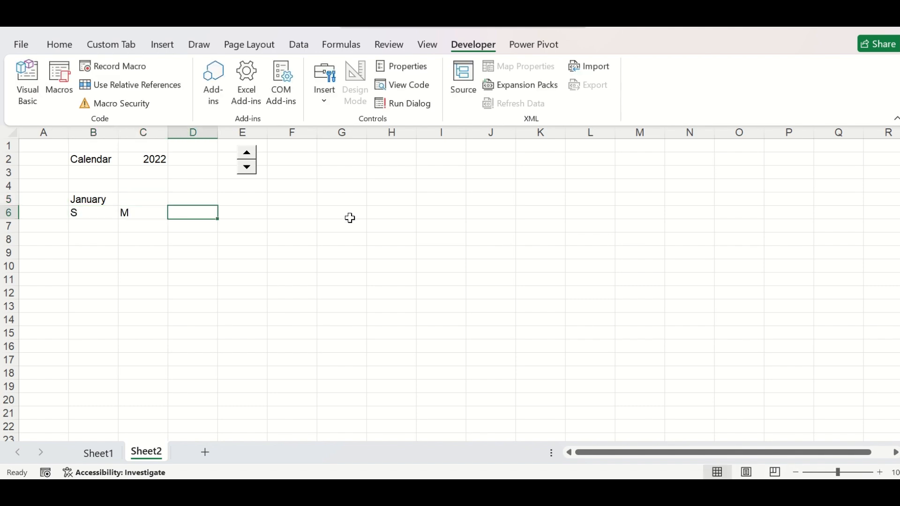
{"action": "type", "text": "T"}
{"action": "key", "text": "Tab"}
{"action": "type", "text": "W"}
{"action": "key", "text": "Tab"}
{"action": "type", "text": "T"}
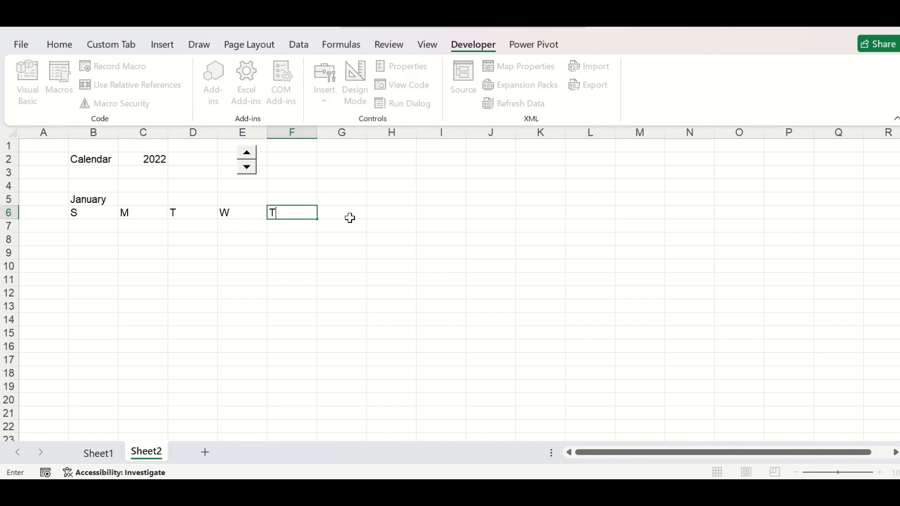
{"action": "key", "text": "Tab"}
{"action": "type", "text": "F"}
{"action": "key", "text": "Tab"}
{"action": "type", "text": "S"}
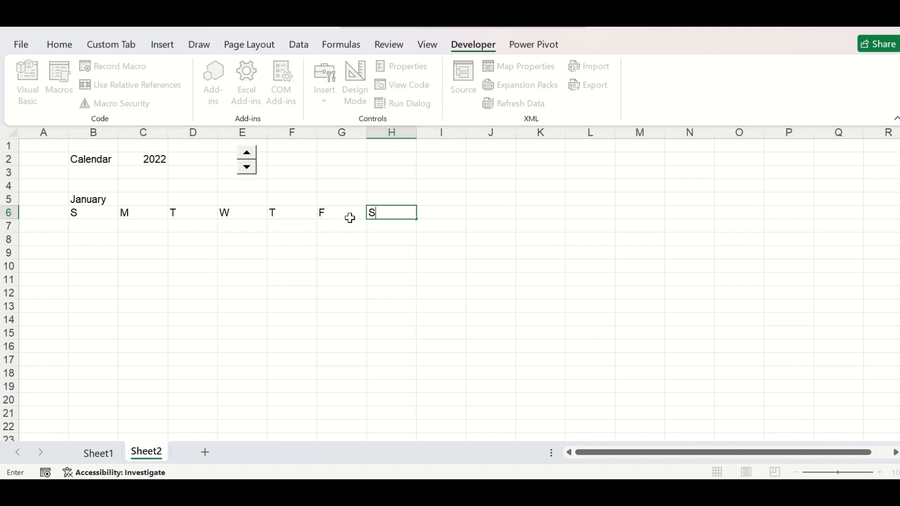
{"action": "key", "text": "Tab"}
Step: Center the weekday initials in row 6 horizontally
{"action": "left_click", "coordinate": [9, 212]}
{"action": "left_click", "coordinate": [279, 95]}
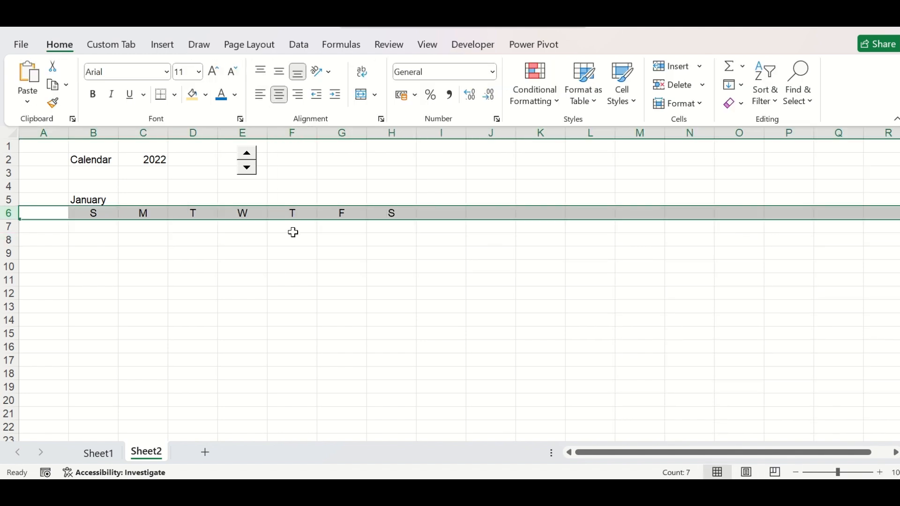
{"action": "left_click", "coordinate": [284, 267]}
Step: Narrow columns B through H to fit the weekday initials and widen the squeezed spin button
{"action": "left_click_drag", "start_coordinate": [393, 132], "coordinate": [344, 141]}
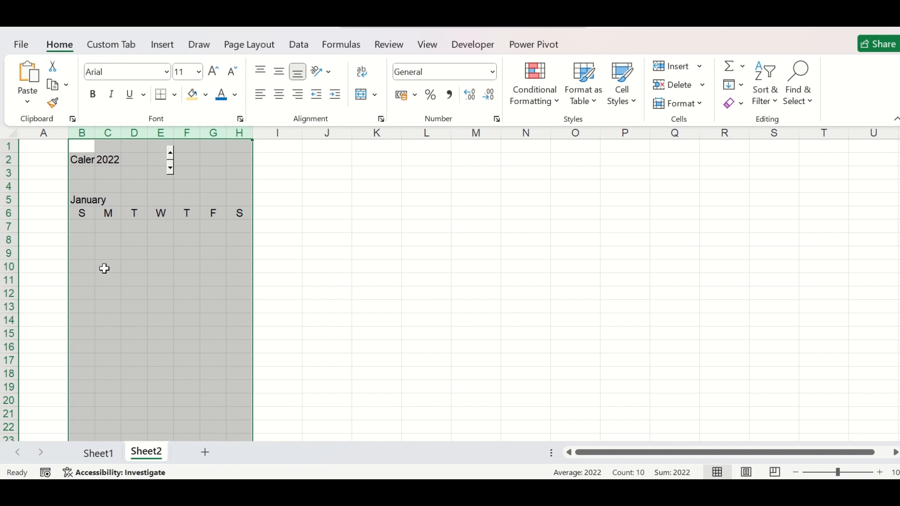
{"action": "left_click", "coordinate": [152, 203]}
{"action": "right_click", "coordinate": [172, 153]}
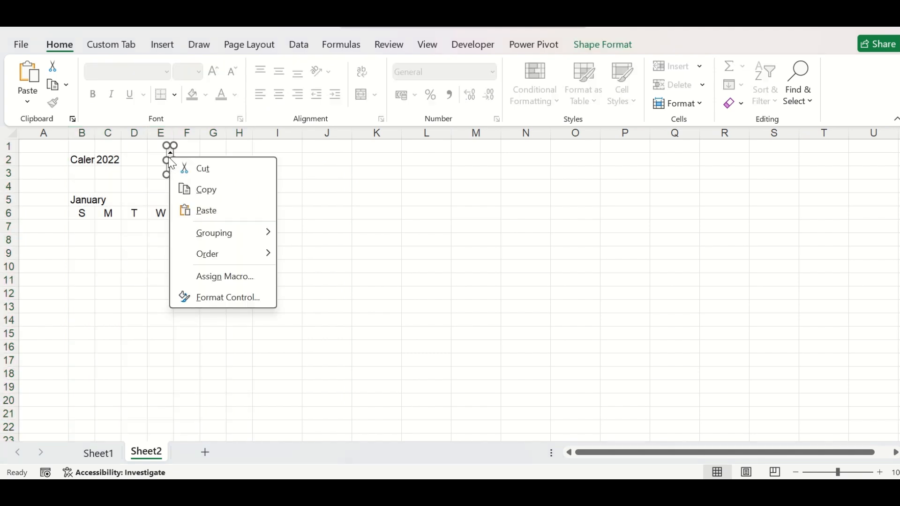
{"action": "key", "text": "Escape"}
{"action": "left_click_drag", "start_coordinate": [175, 161], "coordinate": [187, 161]}
{"action": "left_click", "coordinate": [200, 227]}
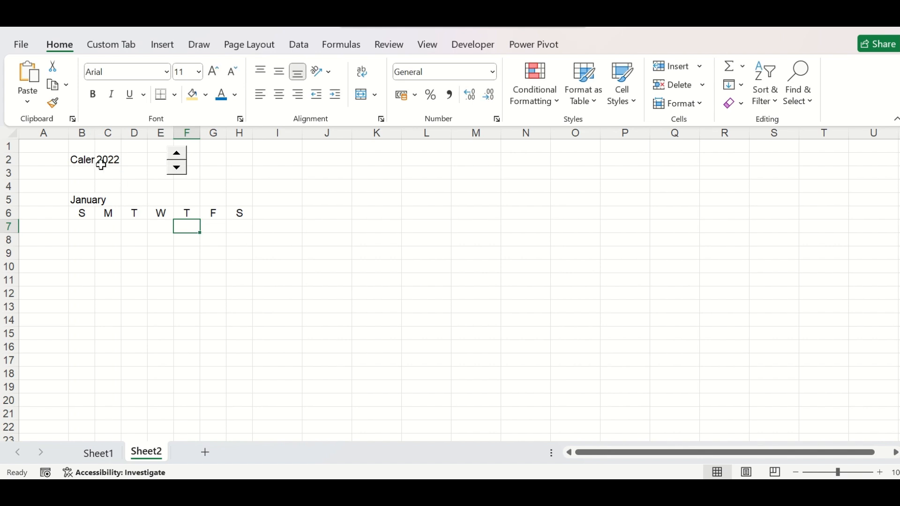
Step: Copy the formatting and narrow width of columns B:H onto columns I through X with Format Painter
{"action": "left_click_drag", "start_coordinate": [82, 132], "coordinate": [233, 135]}
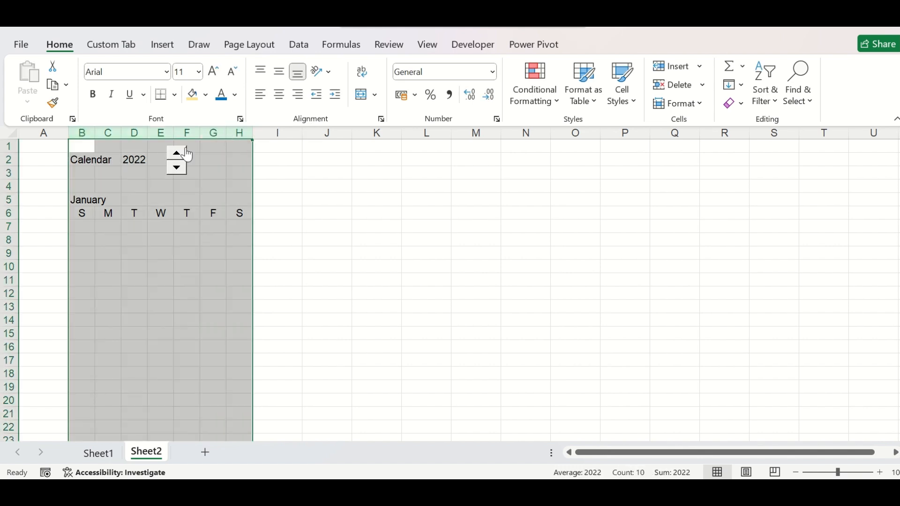
{"action": "left_click", "coordinate": [52, 103]}
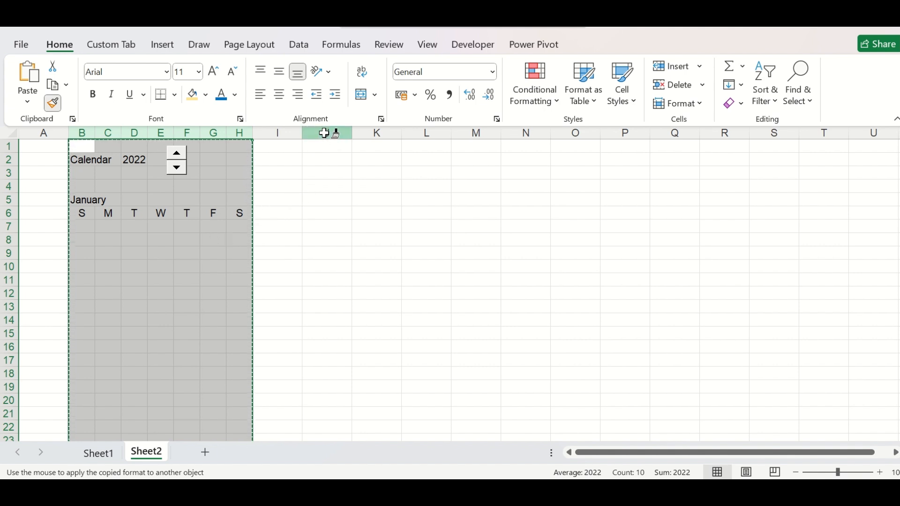
{"action": "mouse_move", "coordinate": [290, 134]}
{"action": "left_mouse_down"}
{"action": "mouse_move", "coordinate": [878, 150]}
{"action": "mouse_move", "coordinate": [799, 162]}
{"action": "left_mouse_up"}
{"action": "left_click", "coordinate": [381, 198]}
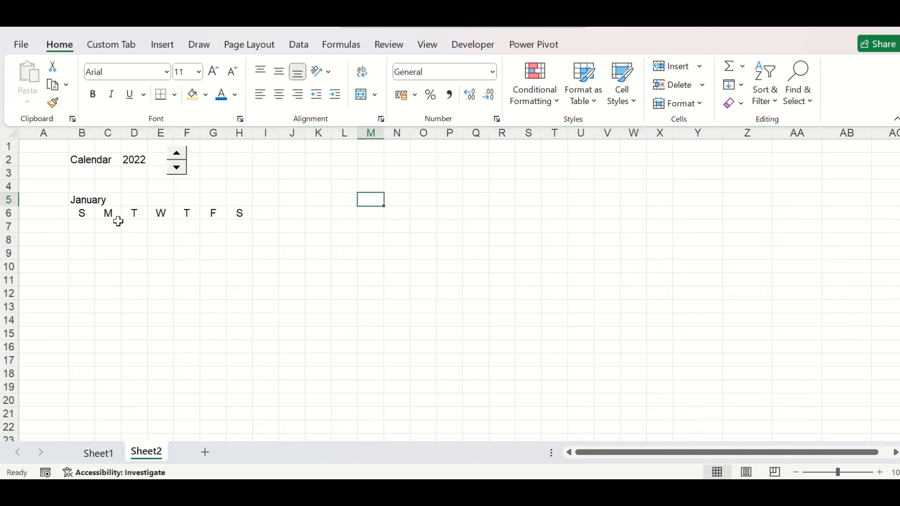
Step: Enter the month heading February in cell J5
{"action": "left_click", "coordinate": [294, 198]}
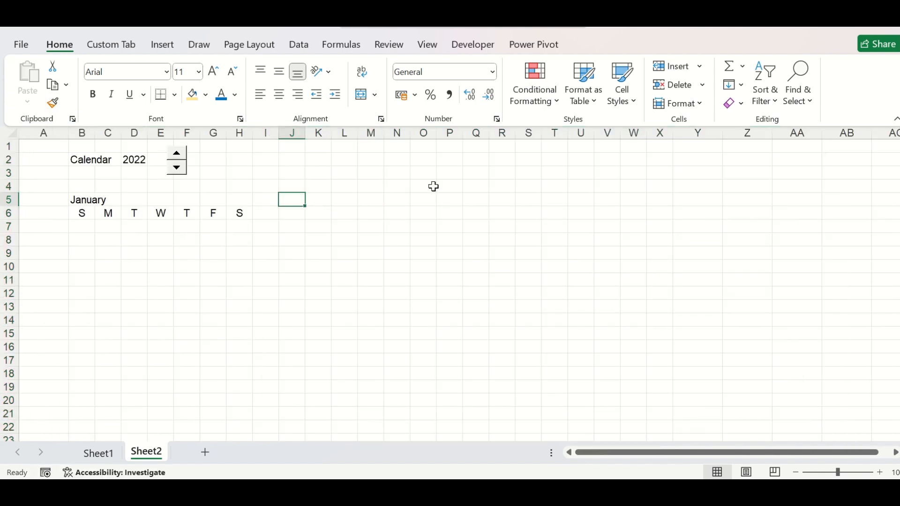
{"action": "type", "text": "February"}
{"action": "key", "text": "Tab"}
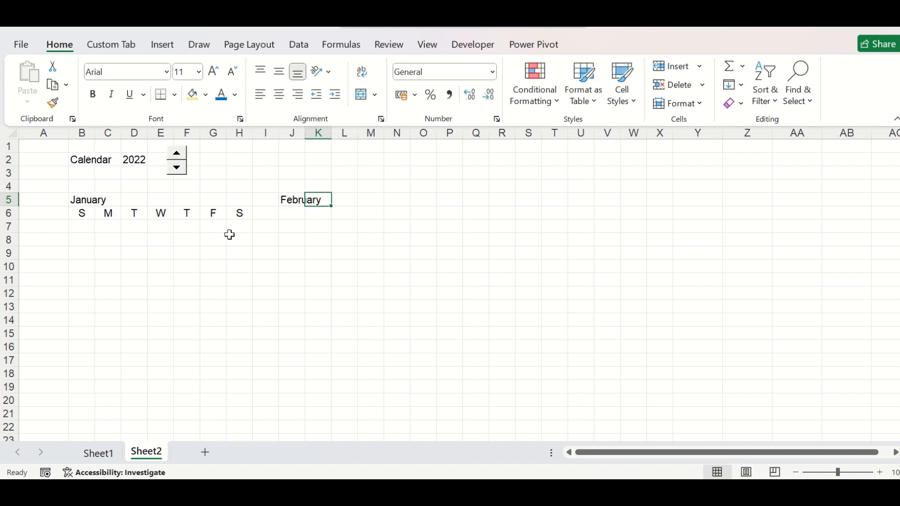
Step: Copy the January weekday initials from B6:H6 into the rows starting at J6 and R6
{"action": "left_click_drag", "start_coordinate": [82, 216], "coordinate": [235, 215]}
{"action": "key", "text": "ctrl+c"}
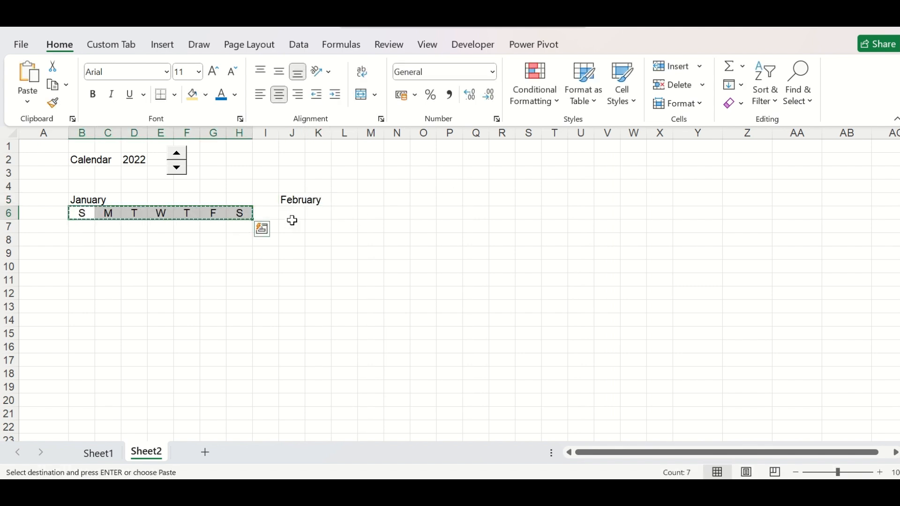
{"action": "left_click", "coordinate": [291, 216]}
{"action": "key", "text": "ctrl+v"}
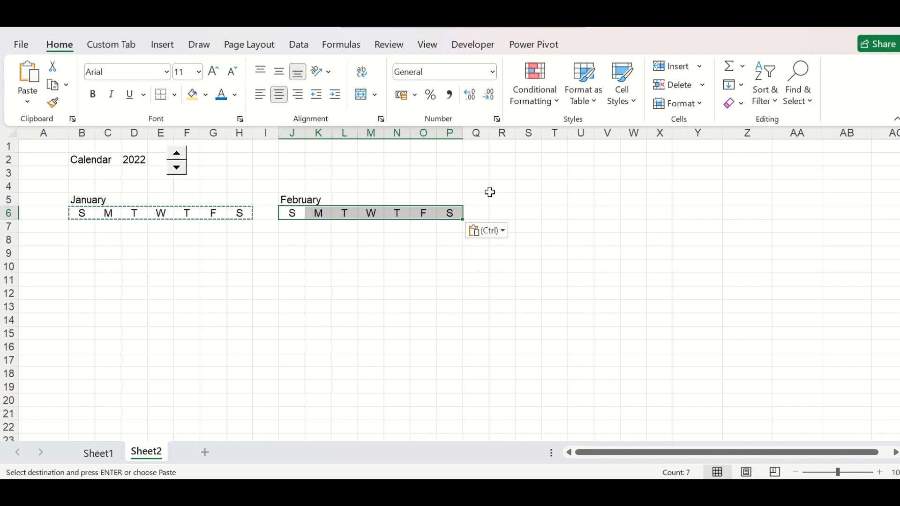
{"action": "left_click", "coordinate": [503, 213]}
{"action": "key", "text": "ctrl+v"}
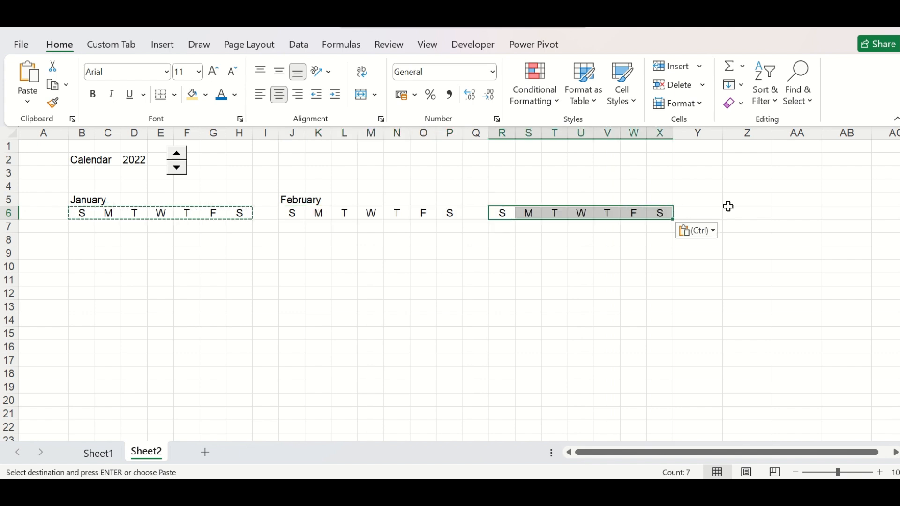
Step: Apply the narrow column width to columns Y through AI with Format Painter
{"action": "left_click", "coordinate": [661, 133]}
{"action": "key", "text": "alt+h"}
{"action": "key", "text": "f"}
{"action": "key", "text": "p"}
{"action": "mouse_move", "coordinate": [699, 133]}
{"action": "left_mouse_down"}
{"action": "mouse_move", "coordinate": [837, 132]}
{"action": "mouse_move", "coordinate": [709, 173]}
{"action": "mouse_move", "coordinate": [562, 195]}
{"action": "left_mouse_up"}
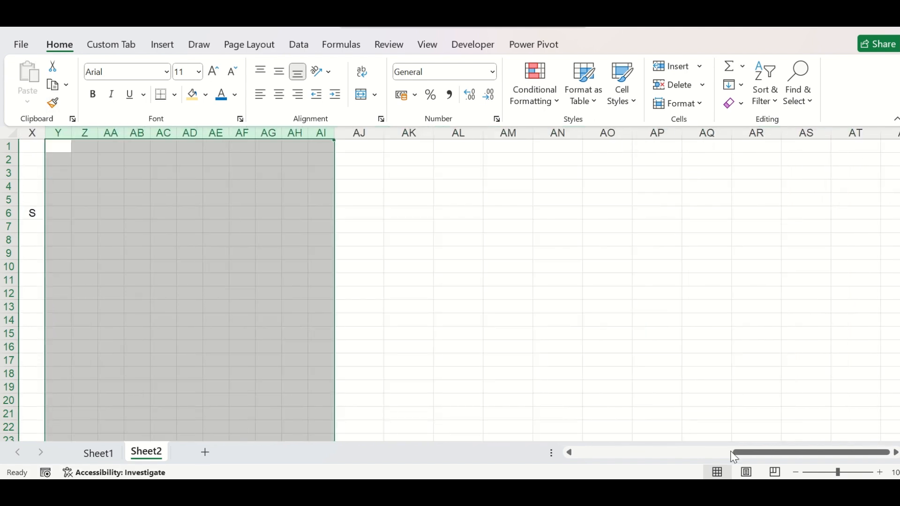
{"action": "left_click_drag", "start_coordinate": [763, 461], "coordinate": [579, 460]}
{"action": "left_click", "coordinate": [608, 269]}
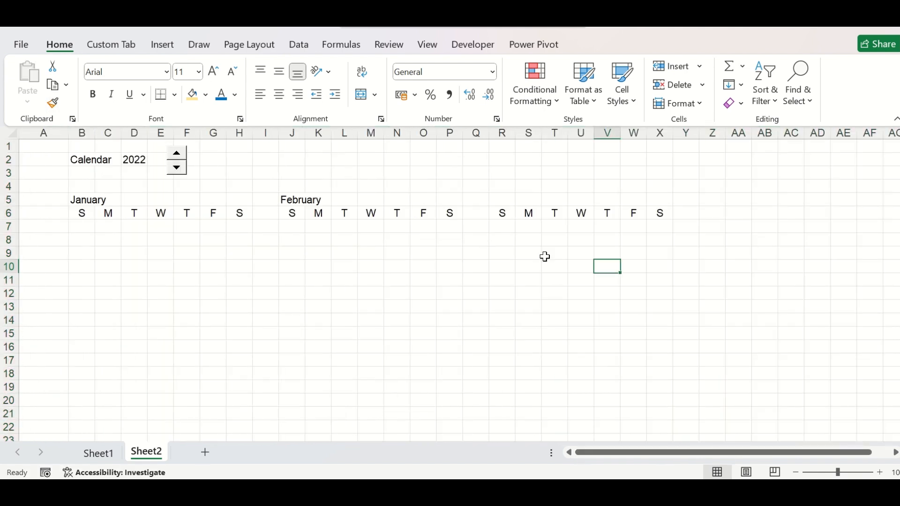
Step: Enter the month heading March in cell R5
{"action": "left_click", "coordinate": [498, 195]}
{"action": "type", "text": "March"}
{"action": "key", "text": "ctrl+Return"}
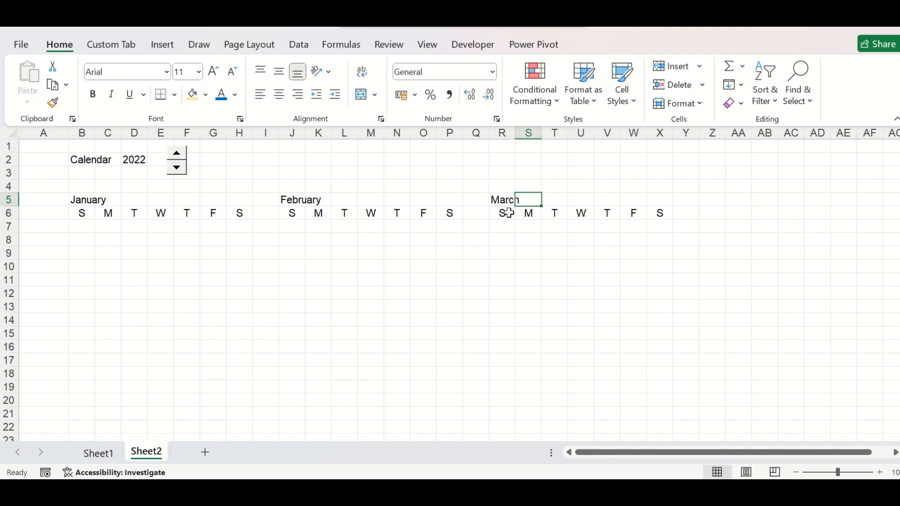
Step: Copy the March weekday initials to Z6 and enter the month heading April in Z5
{"action": "left_click_drag", "start_coordinate": [506, 212], "coordinate": [672, 208]}
{"action": "key", "text": "ctrl+c"}
{"action": "left_click", "coordinate": [713, 213]}
{"action": "key", "text": "ctrl+v"}
{"action": "left_click", "coordinate": [709, 201]}
{"action": "type", "text": "A"}
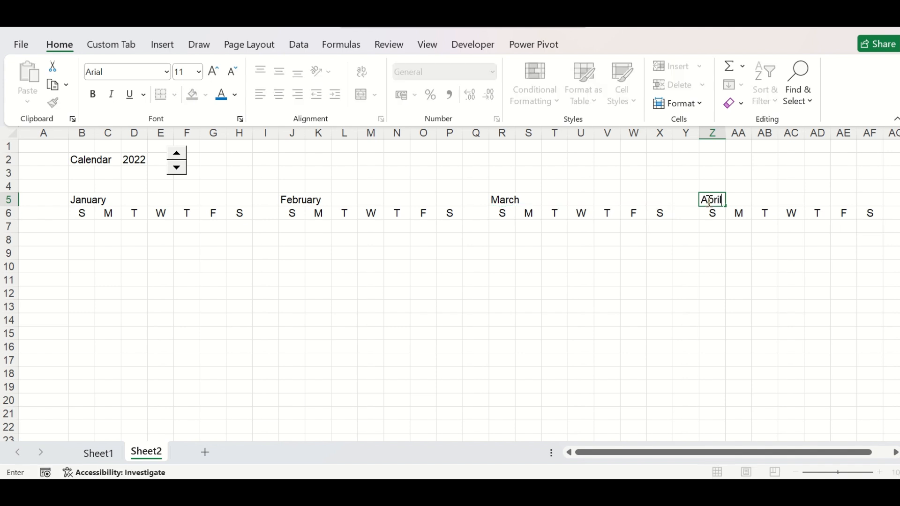
{"action": "type", "text": "pril"}
{"action": "key", "text": "Return"}
Step: Copy the weekday initials in row 6 into rows 17 and 28 for the second and third bands of months
{"action": "left_click", "coordinate": [656, 262]}
{"action": "left_click", "coordinate": [10, 213]}
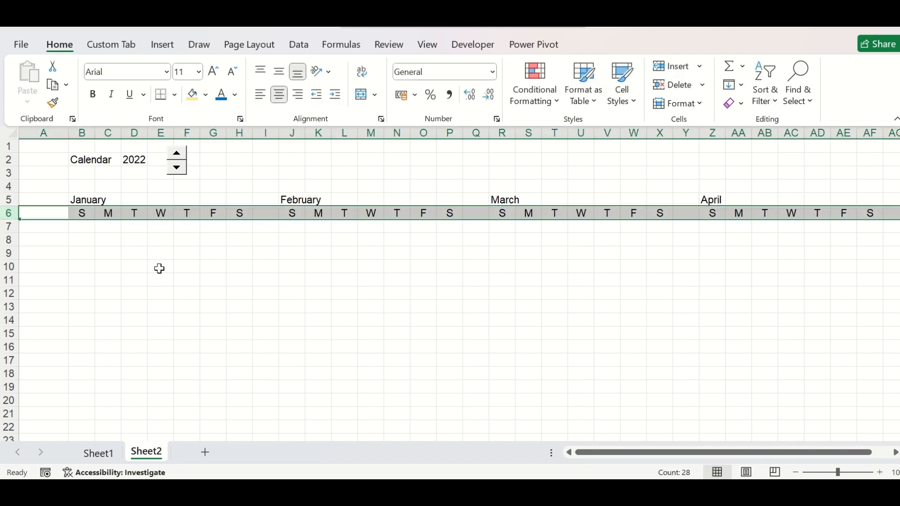
{"action": "key", "text": "ctrl+c"}
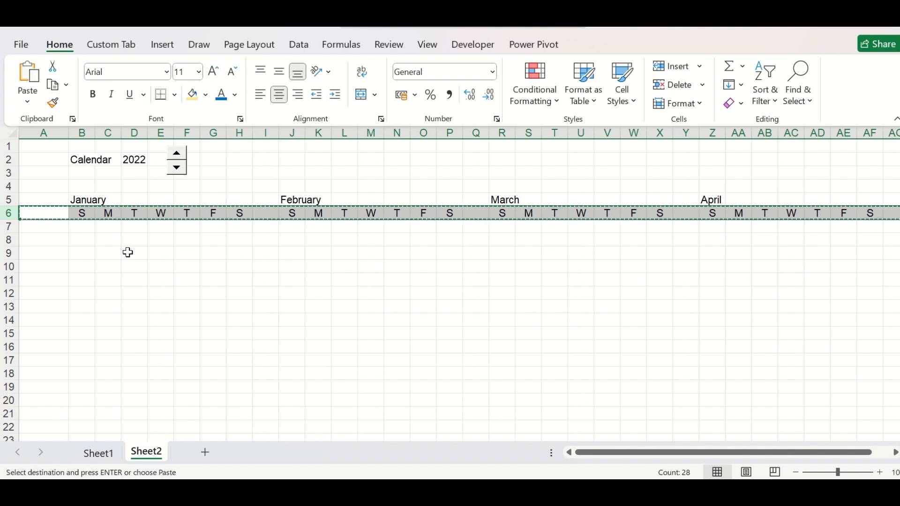
{"action": "left_click", "coordinate": [9, 360]}
{"action": "key", "text": "ctrl+v"}
{"action": "scroll", "coordinate": [131, 338], "scroll_direction": "down", "scroll_amount": 3}
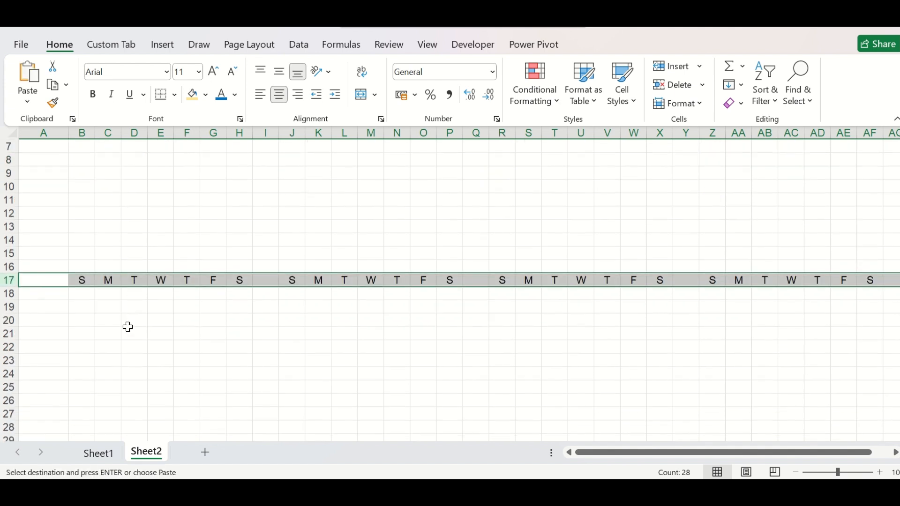
{"action": "scroll", "coordinate": [70, 356], "scroll_direction": "up", "scroll_amount": 2}
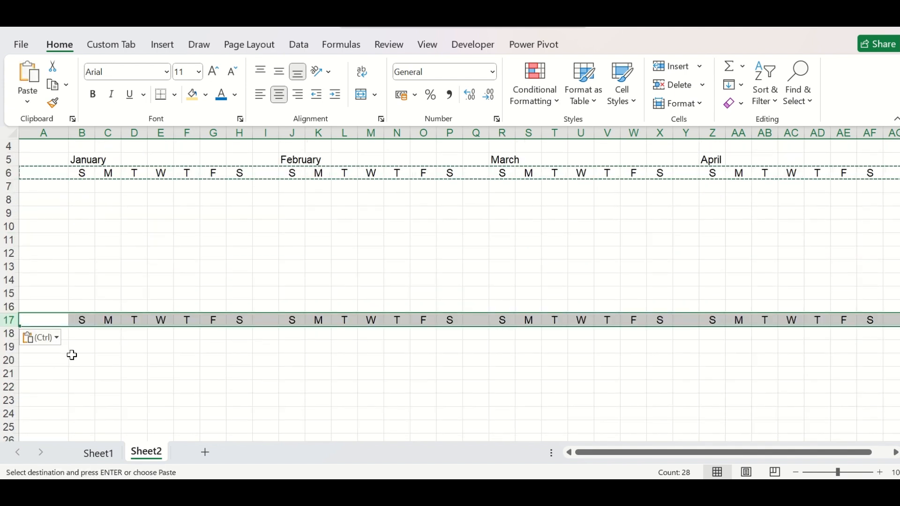
{"action": "scroll", "coordinate": [72, 355], "scroll_direction": "down", "scroll_amount": 3}
{"action": "left_click", "coordinate": [50, 348]}
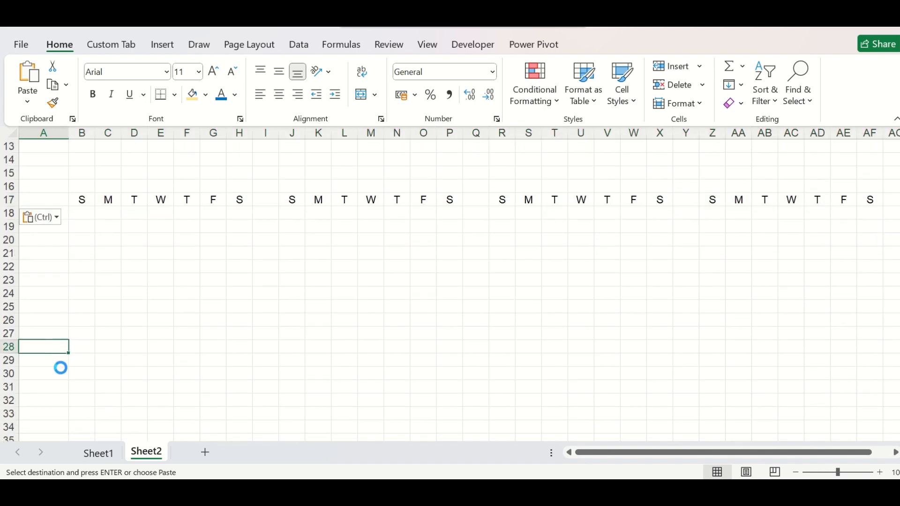
{"action": "key", "text": "ctrl+v"}
Step: Enter the month headings May in B16 and June in J16
{"action": "left_click", "coordinate": [345, 270]}
{"action": "scroll", "coordinate": [131, 241], "scroll_direction": "up", "scroll_amount": 4}
{"action": "scroll", "coordinate": [130, 241], "scroll_direction": "up", "scroll_amount": 1}
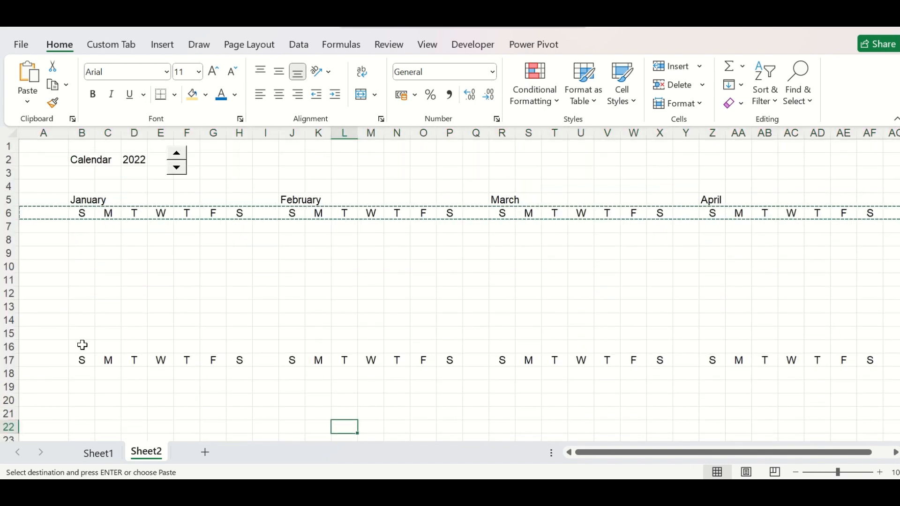
{"action": "left_click", "coordinate": [80, 346]}
{"action": "type", "text": "May"}
{"action": "key", "text": "Right"}
{"action": "key", "text": "Right"}
{"action": "key", "text": "Right"}
{"action": "key", "text": "Right"}
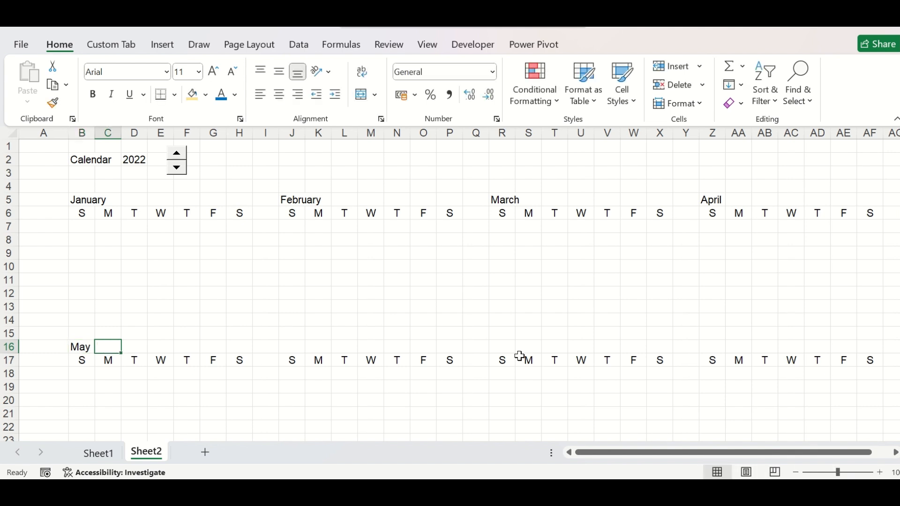
{"action": "left_click", "coordinate": [288, 350]}
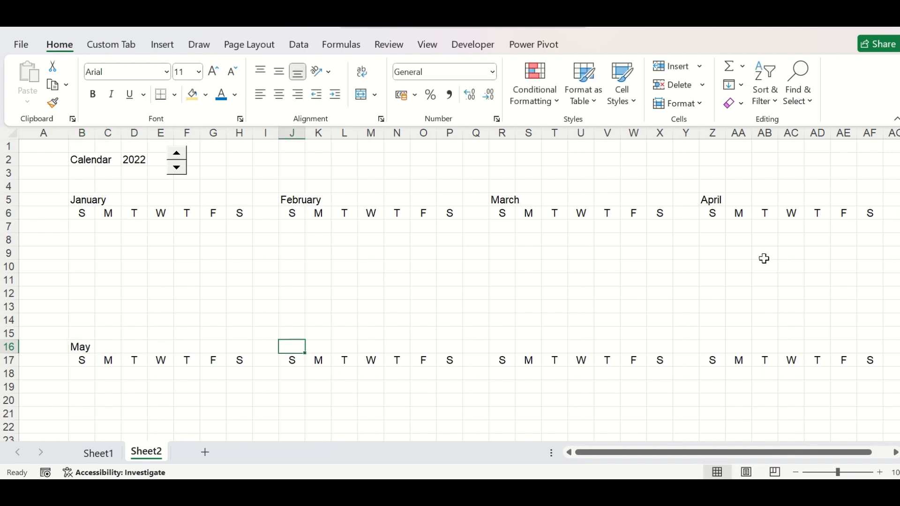
{"action": "type", "text": "June"}
{"action": "key", "text": "Right"}
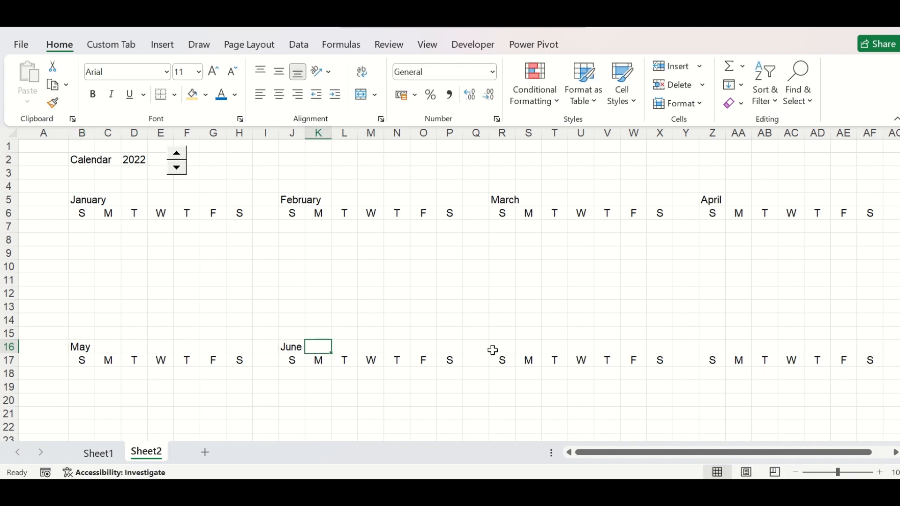
Step: Enter the month headings July in R16 and August in Z16
{"action": "left_click", "coordinate": [512, 349]}
{"action": "type", "text": "July"}
{"action": "key", "text": "Right"}
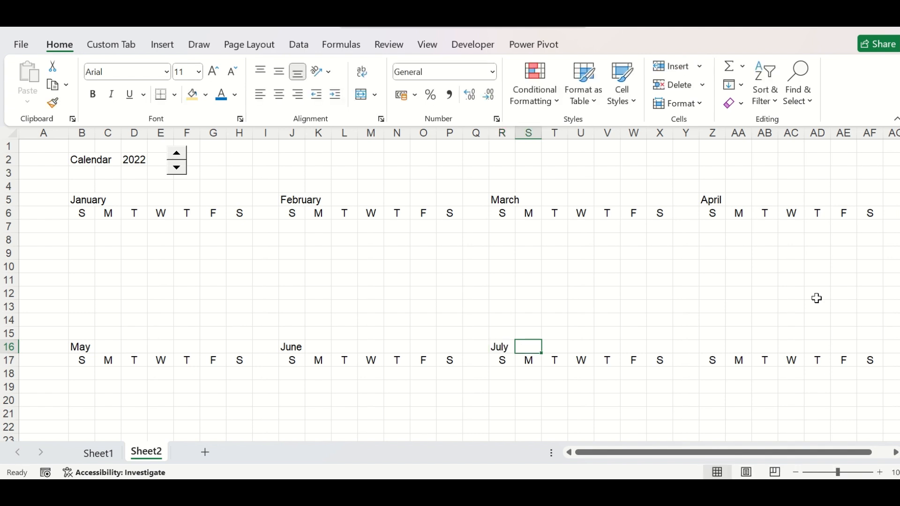
{"action": "left_click", "coordinate": [710, 347]}
{"action": "type", "text": "August"}
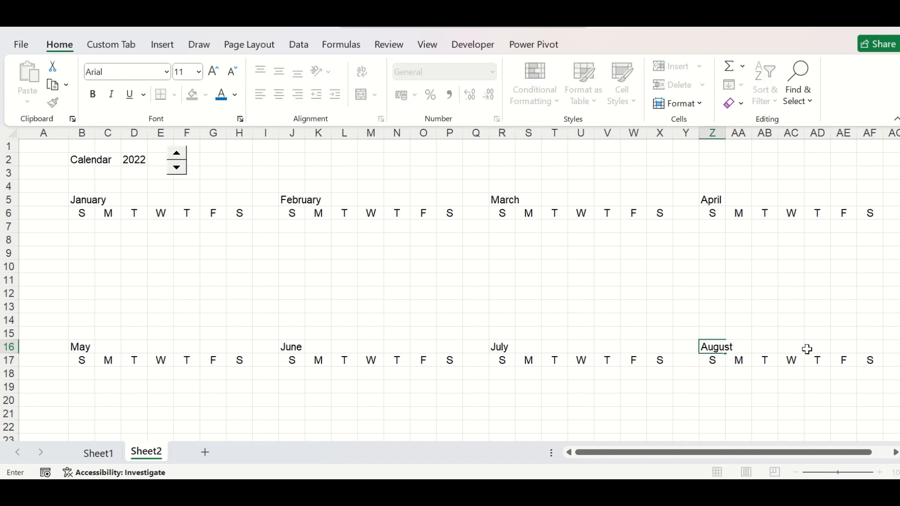
{"action": "key", "text": "Right"}
Step: Enter the month headings September in B27 and October in J27
{"action": "scroll", "coordinate": [383, 301], "scroll_direction": "down", "scroll_amount": 3}
{"action": "left_click", "coordinate": [83, 375]}
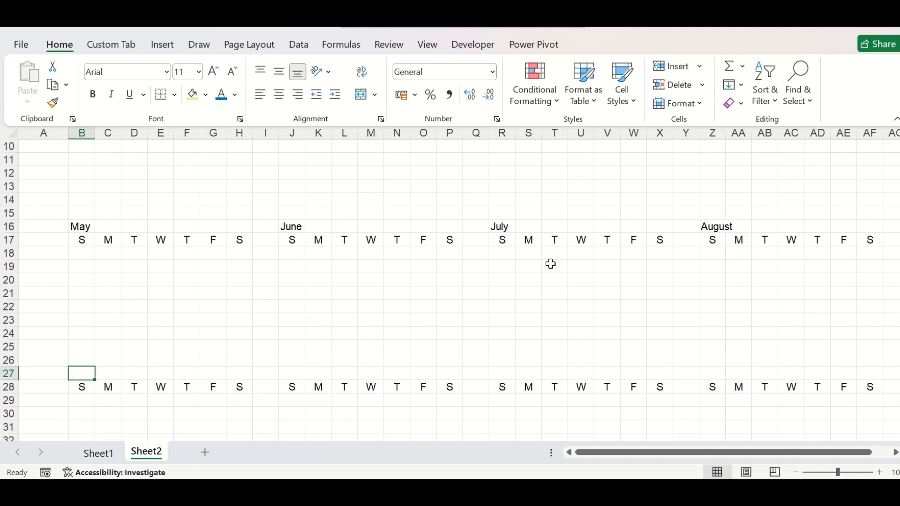
{"action": "type", "text": "September"}
{"action": "key", "text": "Right"}
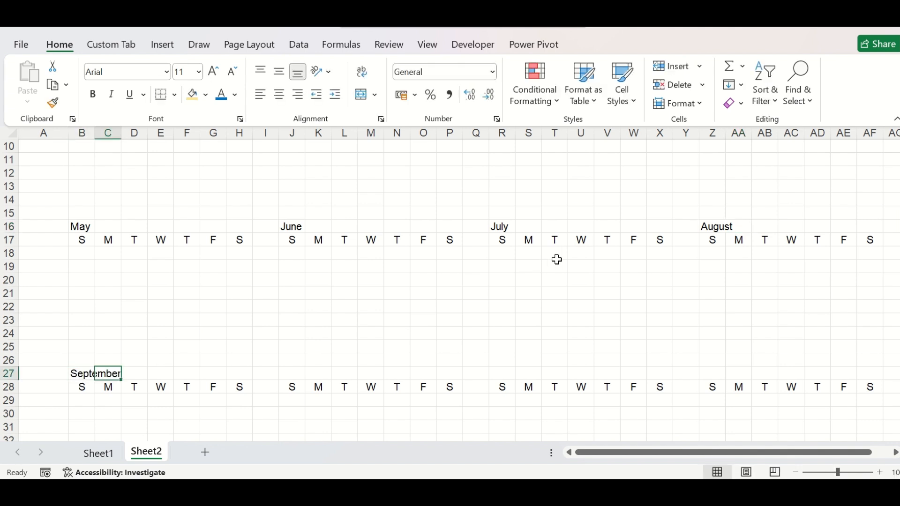
{"action": "left_click", "coordinate": [291, 373]}
{"action": "type", "text": "October"}
{"action": "key", "text": "Right"}
Step: Enter the month headings November in R27 and December in Z27
{"action": "left_click", "coordinate": [496, 376]}
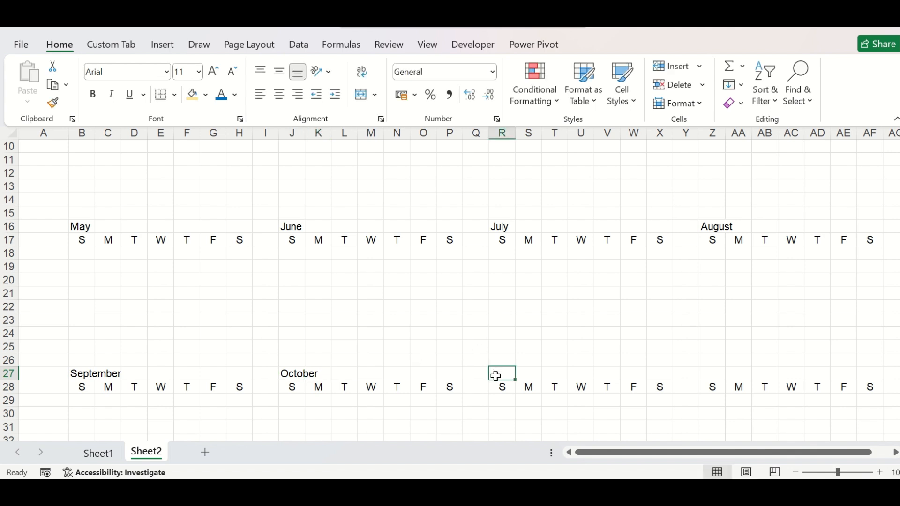
{"action": "type", "text": "November"}
{"action": "key", "text": "Right"}
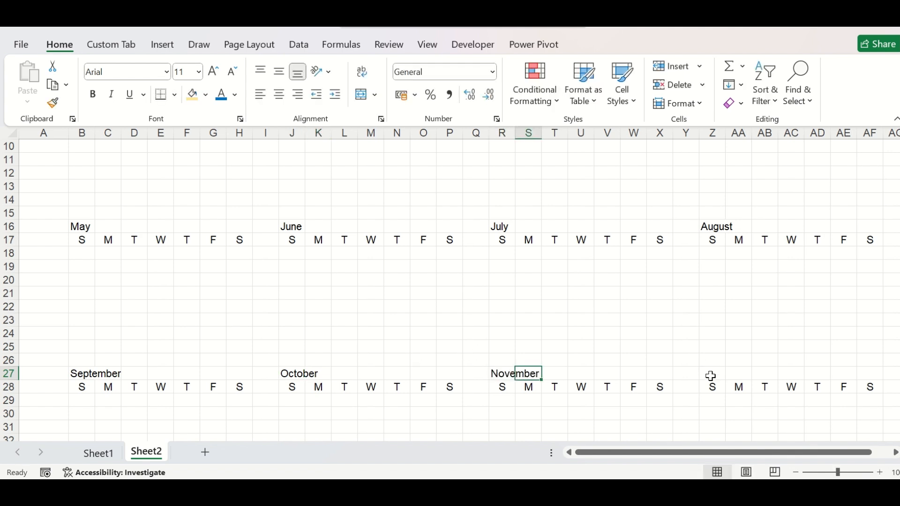
{"action": "left_click", "coordinate": [721, 370]}
{"action": "type", "text": "De"}
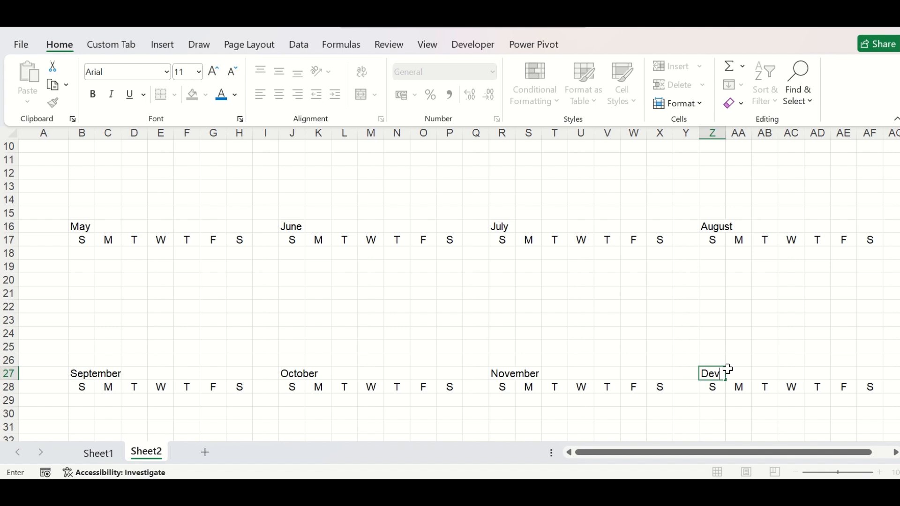
{"action": "type", "text": "cember"}
{"action": "key", "text": "Right"}
Step: Fill the January heading B5:H5 with light gold and add outside borders to the heading and the block B5:H13
{"action": "left_click", "coordinate": [636, 307]}
{"action": "scroll", "coordinate": [411, 291], "scroll_direction": "up", "scroll_amount": 3}
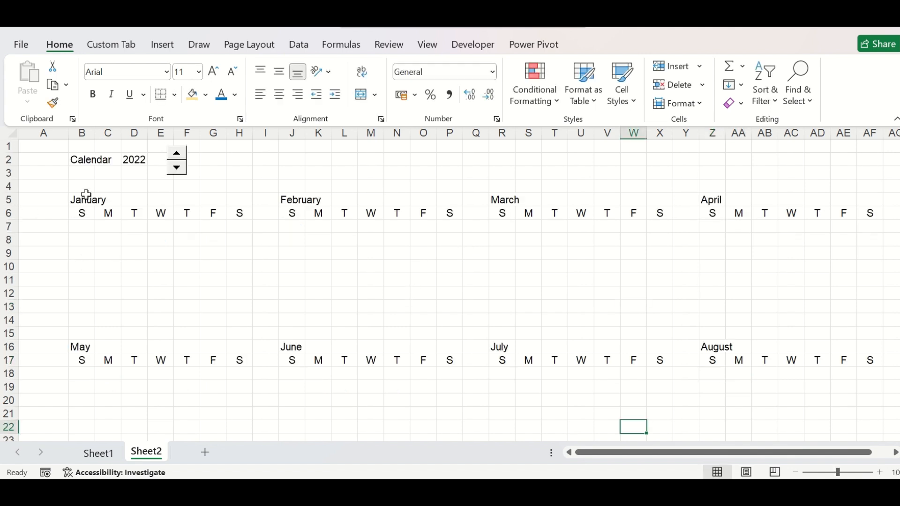
{"action": "left_click_drag", "start_coordinate": [79, 200], "coordinate": [240, 199]}
{"action": "left_click", "coordinate": [198, 95]}
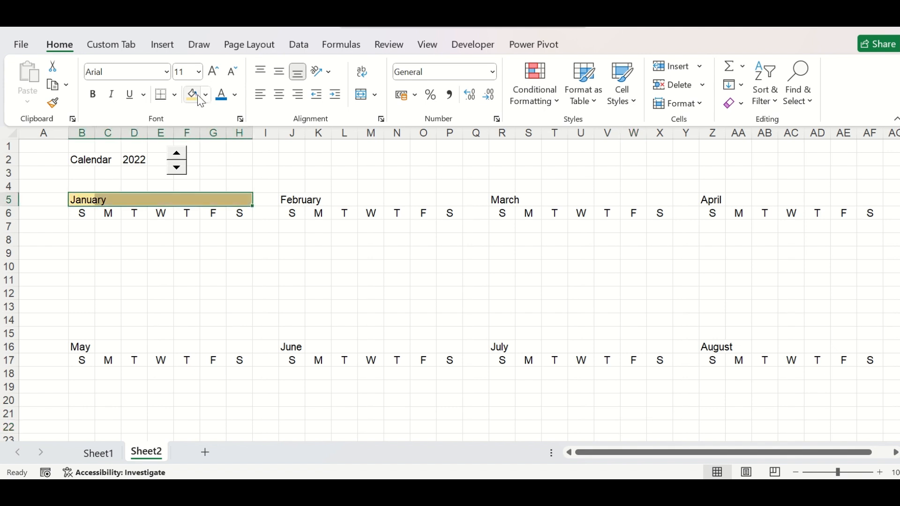
{"action": "left_click", "coordinate": [175, 96]}
{"action": "left_click", "coordinate": [175, 286]}
{"action": "mouse_move", "coordinate": [240, 307]}
{"action": "left_mouse_down"}
{"action": "mouse_move", "coordinate": [72, 213]}
{"action": "mouse_move", "coordinate": [79, 200]}
{"action": "left_mouse_up"}
Step: Apply the January block's formatting to the February, March and April blocks with Format Painter
{"action": "left_click", "coordinate": [53, 103]}
{"action": "left_click", "coordinate": [289, 201]}
{"action": "left_click", "coordinate": [498, 199]}
{"action": "left_click", "coordinate": [712, 200]}
{"action": "key", "text": "Escape"}
Step: Make the month headings in row 5 bold and increase their font size
{"action": "left_click", "coordinate": [10, 201]}
{"action": "left_click", "coordinate": [213, 71]}
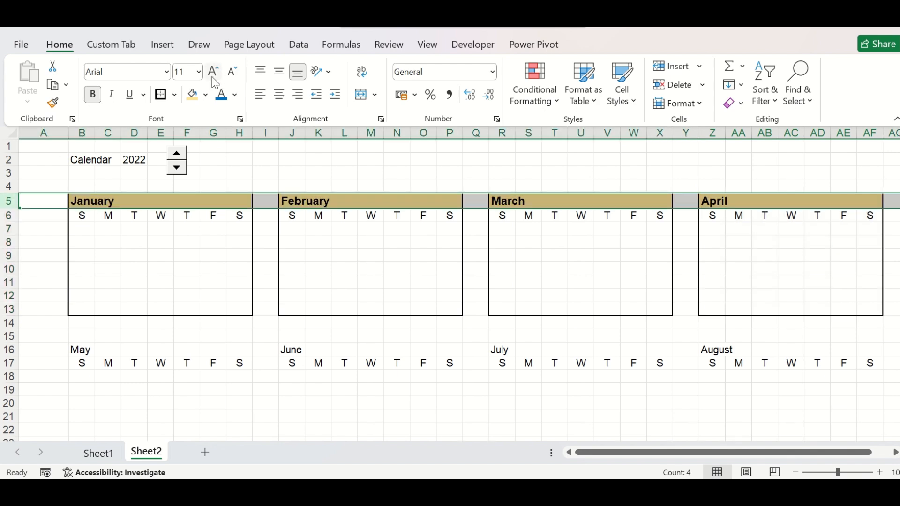
{"action": "left_click_drag", "start_coordinate": [10, 200], "coordinate": [10, 310]}
{"action": "left_click", "coordinate": [93, 95]}
Step: Copy the formatting of rows 5 to 13 to rows 16 to 24 and delete the spare row 25
{"action": "left_click", "coordinate": [56, 105]}
{"action": "scroll", "coordinate": [10, 268], "scroll_direction": "down", "scroll_amount": 2}
{"action": "left_click_drag", "start_coordinate": [9, 268], "coordinate": [10, 391]}
{"action": "left_click", "coordinate": [5, 390]}
{"action": "key", "text": "ctrl+minus"}
{"action": "left_click", "coordinate": [135, 283]}
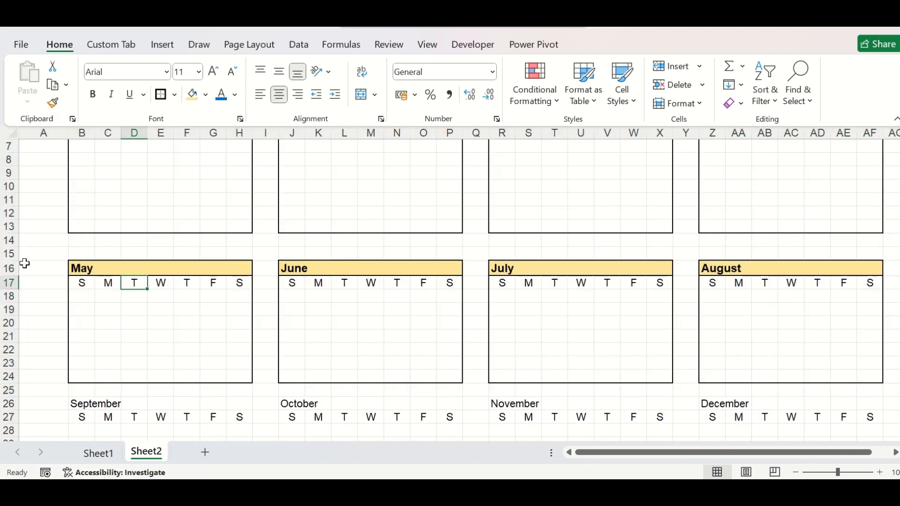
Step: Delete the extra empty row 14 between the first and second bands of months
{"action": "left_click", "coordinate": [9, 240]}
{"action": "key", "text": "ctrl+minus"}
{"action": "left_click", "coordinate": [212, 269]}
Step: Copy the formatting of rows 15 to 23 to the September to December band in rows 25 to 33
{"action": "left_click_drag", "start_coordinate": [10, 255], "coordinate": [9, 364]}
{"action": "left_click", "coordinate": [52, 103]}
{"action": "scroll", "coordinate": [29, 370], "scroll_direction": "down", "scroll_amount": 2}
{"action": "left_click_drag", "start_coordinate": [10, 311], "coordinate": [9, 417]}
{"action": "left_click", "coordinate": [266, 375]}
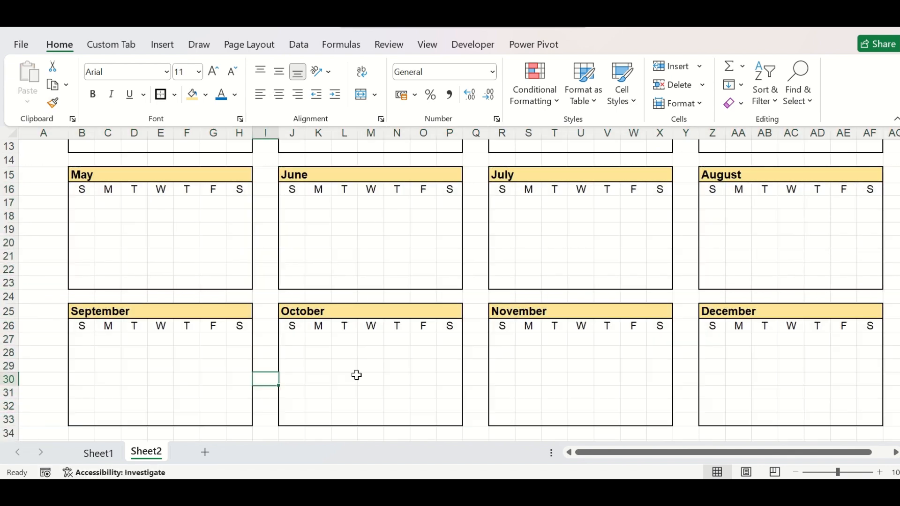
Step: Narrow column A to make a slim margin beside the calendar
{"action": "left_click", "coordinate": [344, 363]}
{"action": "scroll", "coordinate": [344, 361], "scroll_direction": "up", "scroll_amount": 4}
{"action": "left_click_drag", "start_coordinate": [69, 133], "coordinate": [40, 133]}
{"action": "left_click", "coordinate": [210, 256]}
Step: Make the weekday initials in rows 6, 16 and 26 and the Sunday columns B, J, R and Z bold
{"action": "scroll", "coordinate": [178, 325], "scroll_direction": "down", "scroll_amount": 3}
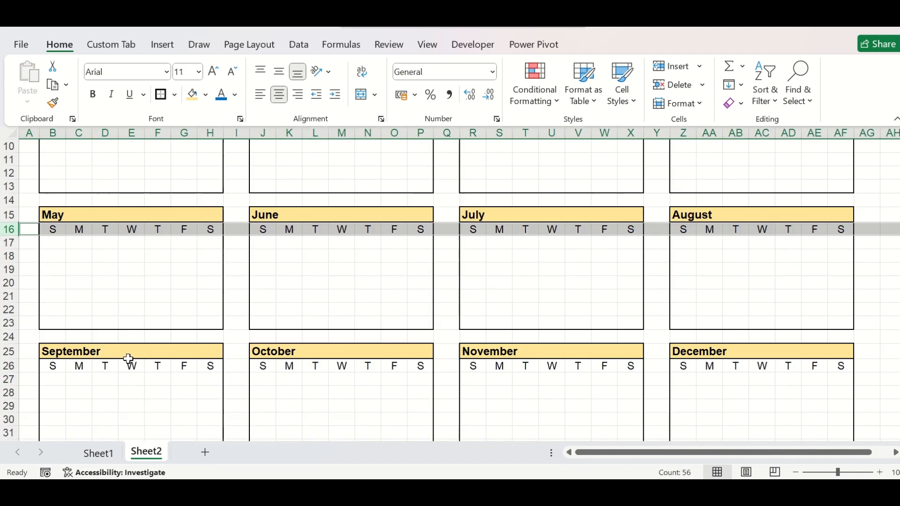
{"action": "scroll", "coordinate": [178, 325], "scroll_direction": "up", "scroll_amount": 3}
{"action": "left_click", "coordinate": [263, 366]}
{"action": "left_click", "coordinate": [53, 133]}
{"action": "left_click", "coordinate": [263, 133], "text": "ctrl"}
{"action": "left_click", "coordinate": [473, 134], "text": "ctrl"}
{"action": "left_click", "coordinate": [683, 133], "text": "ctrl"}
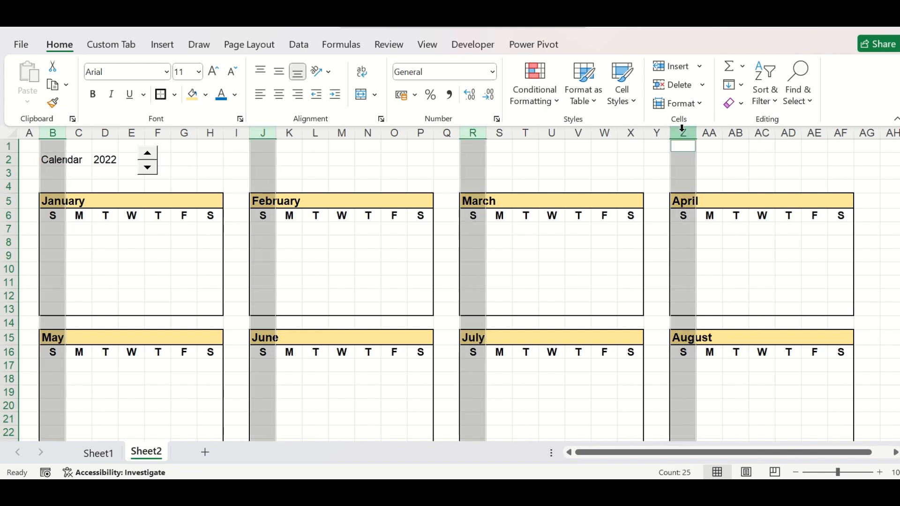
{"action": "left_click", "coordinate": [92, 94]}
Step: Enlarge the Calendar title to 14 pt and the year in E2 to 16 pt
{"action": "left_click", "coordinate": [105, 294]}
{"action": "left_click", "coordinate": [131, 146]}
{"action": "left_click", "coordinate": [214, 71]}
{"action": "left_click", "coordinate": [214, 70]}
{"action": "left_click", "coordinate": [214, 71]}
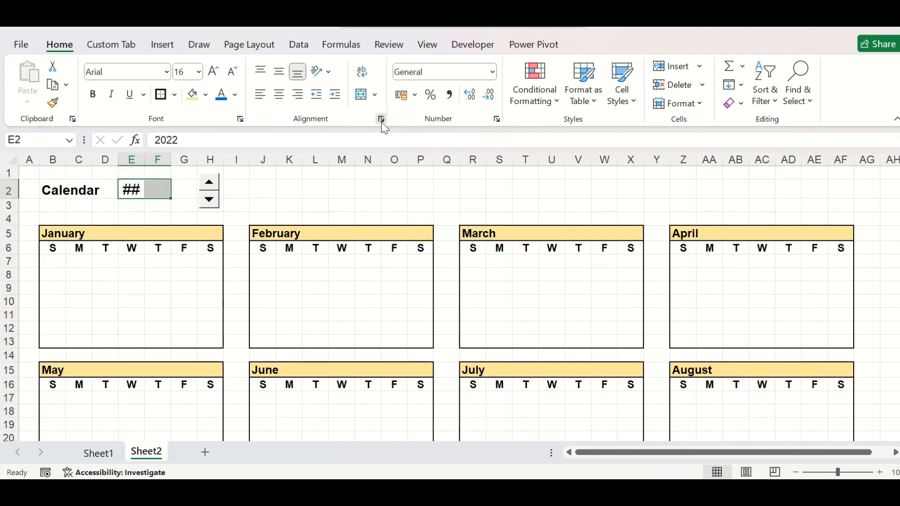
Step: Align the year across E2:F2 with Center Across Selection and make it bold
{"action": "left_click", "coordinate": [381, 119]}
{"action": "left_click", "coordinate": [153, 194]}
{"action": "left_click", "coordinate": [143, 268]}
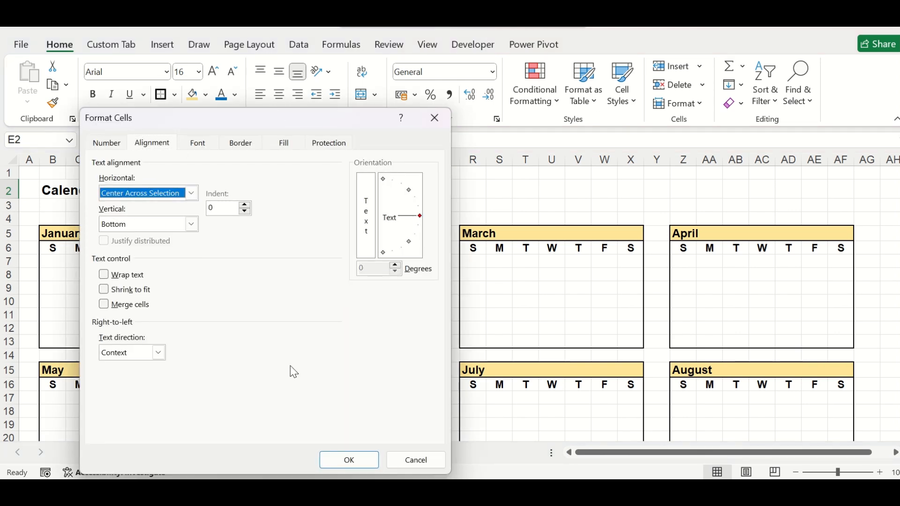
{"action": "left_click", "coordinate": [347, 459]}
{"action": "left_click", "coordinate": [316, 247]}
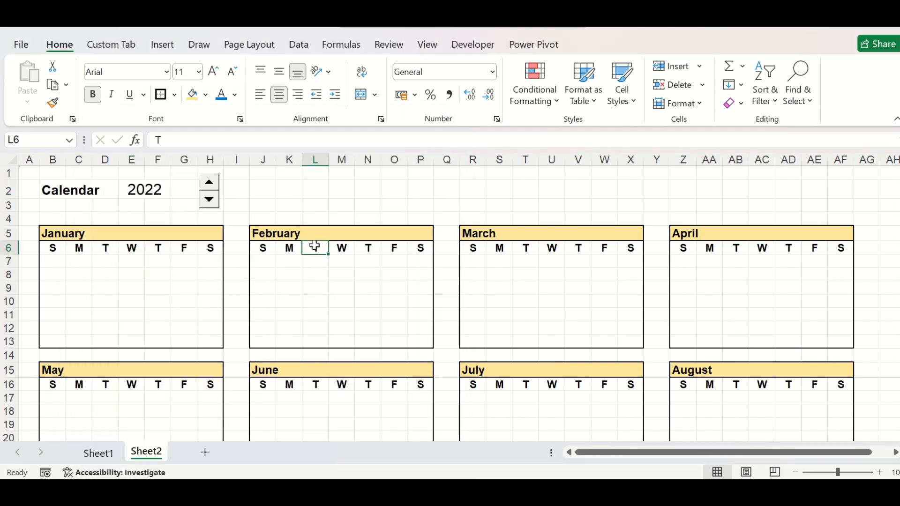
{"action": "left_click", "coordinate": [133, 185]}
{"action": "left_click", "coordinate": [244, 280]}
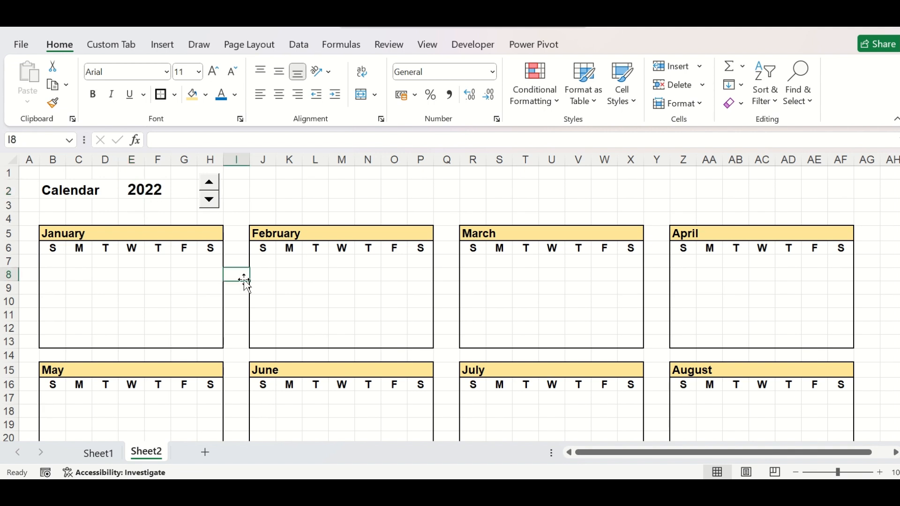
Step: Fill the banner range A1:AG4 with the darkest shade of Blue, Accent 5
{"action": "left_click_drag", "start_coordinate": [28, 175], "coordinate": [862, 215]}
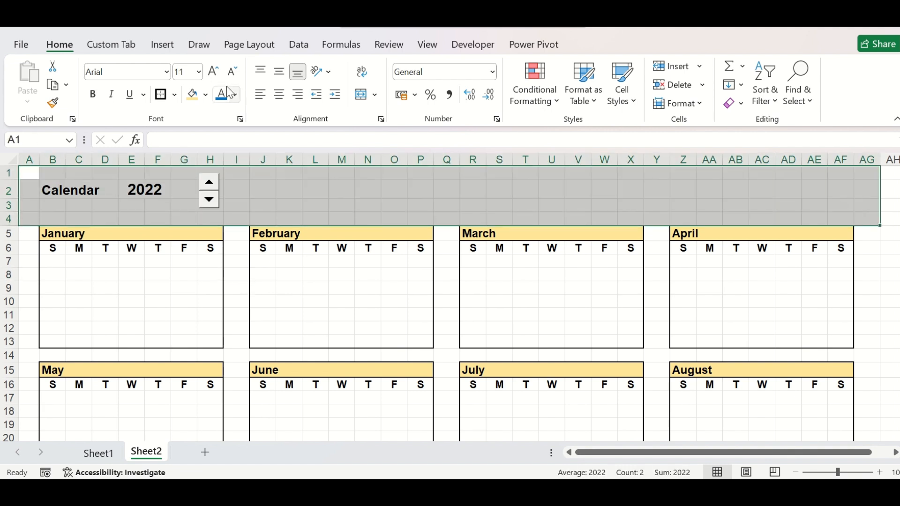
{"action": "left_click", "coordinate": [206, 94]}
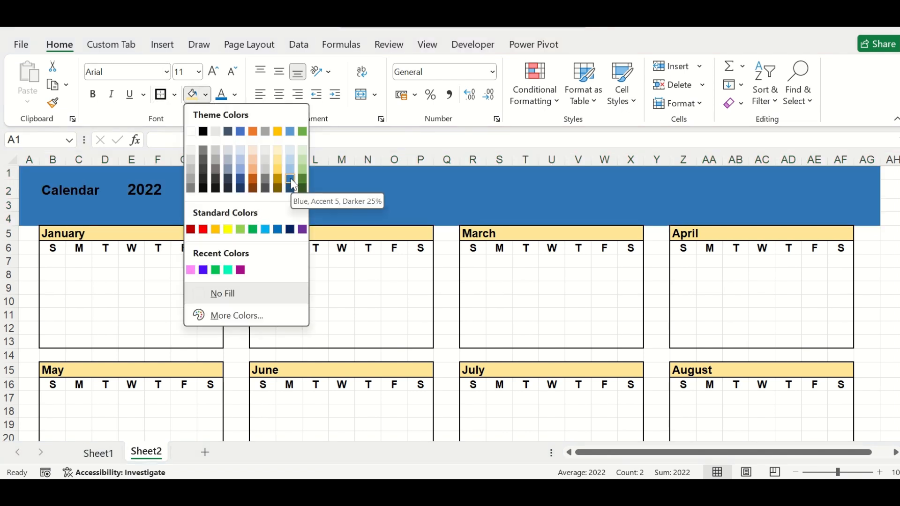
{"action": "left_click", "coordinate": [291, 188]}
Step: Remove the fill from the title and year cells B2:F3
{"action": "left_click_drag", "start_coordinate": [60, 191], "coordinate": [170, 202]}
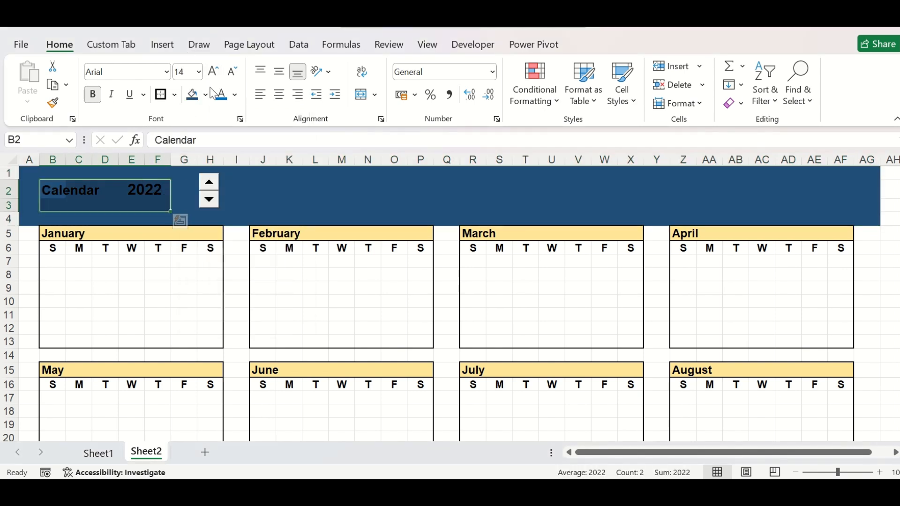
{"action": "left_click", "coordinate": [205, 95]}
{"action": "left_click", "coordinate": [219, 294]}
{"action": "left_click", "coordinate": [212, 271]}
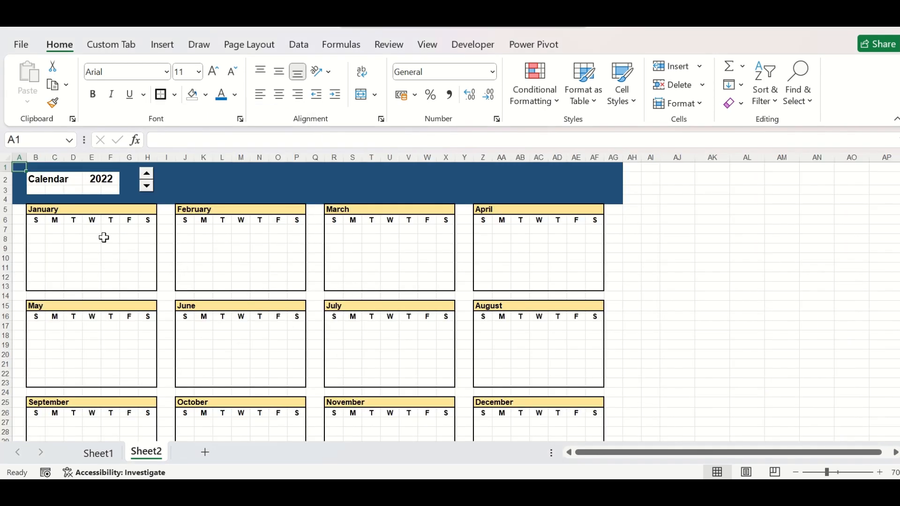
Step: Fill the margin cells A5:A35 with green
{"action": "scroll", "coordinate": [107, 247], "scroll_direction": "down", "scroll_amount": 3}
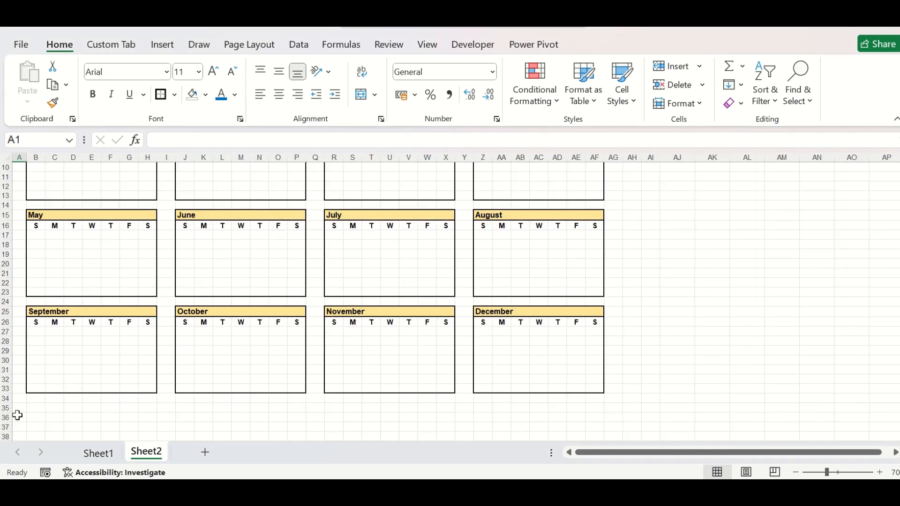
{"action": "left_click_drag", "start_coordinate": [18, 416], "coordinate": [17, 167]}
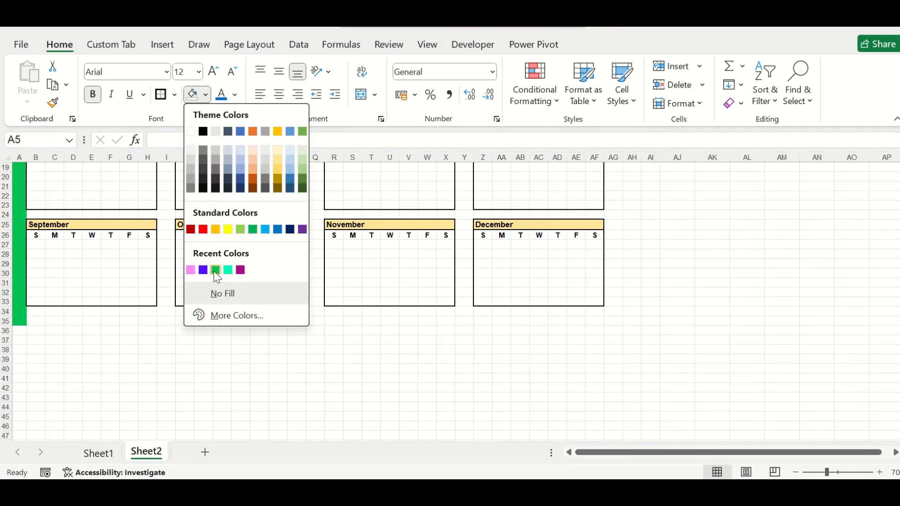
{"action": "left_click", "coordinate": [253, 226]}
Step: Fill the opposite margin cells AG5:AG35 with the same green
{"action": "scroll", "coordinate": [165, 214], "scroll_direction": "up", "scroll_amount": 6}
{"action": "scroll", "coordinate": [165, 213], "scroll_direction": "down", "scroll_amount": 3}
{"action": "left_click_drag", "start_coordinate": [30, 402], "coordinate": [614, 209]}
{"action": "key", "text": "F4"}
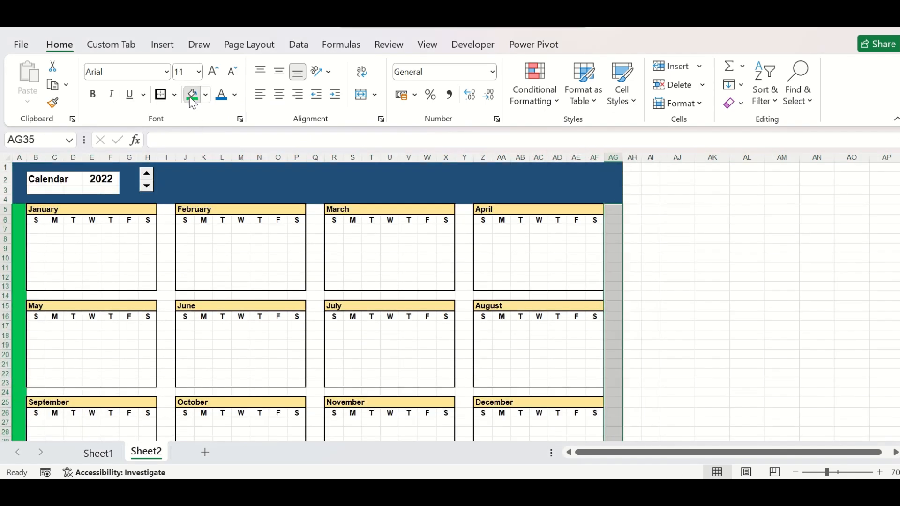
{"action": "left_click", "coordinate": [192, 94]}
Step: Apply the green margin formatting to the gap columns Y, I and Q between the month blocks
{"action": "left_click", "coordinate": [53, 103]}
{"action": "left_click_drag", "start_coordinate": [464, 209], "coordinate": [465, 438]}
{"action": "left_click", "coordinate": [52, 103]}
{"action": "left_click_drag", "start_coordinate": [167, 209], "coordinate": [166, 438]}
{"action": "left_click", "coordinate": [53, 103]}
{"action": "left_click_drag", "start_coordinate": [315, 209], "coordinate": [315, 439]}
Step: Fill the gap row A14:AG14 with green and copy its formatting to the gap row starting at A24
{"action": "left_click_drag", "start_coordinate": [19, 295], "coordinate": [617, 295]}
{"action": "key", "text": "F4"}
{"action": "left_click", "coordinate": [52, 103]}
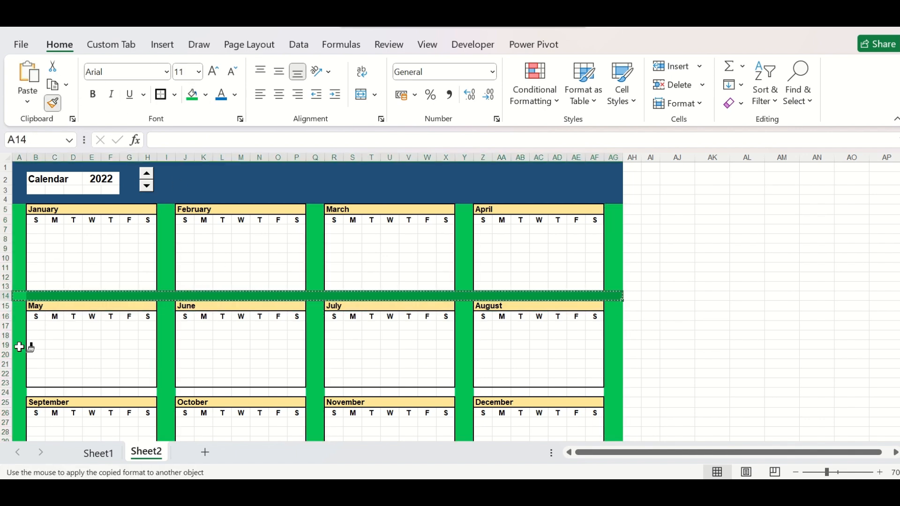
{"action": "left_click", "coordinate": [18, 394]}
{"action": "left_click", "coordinate": [278, 190]}
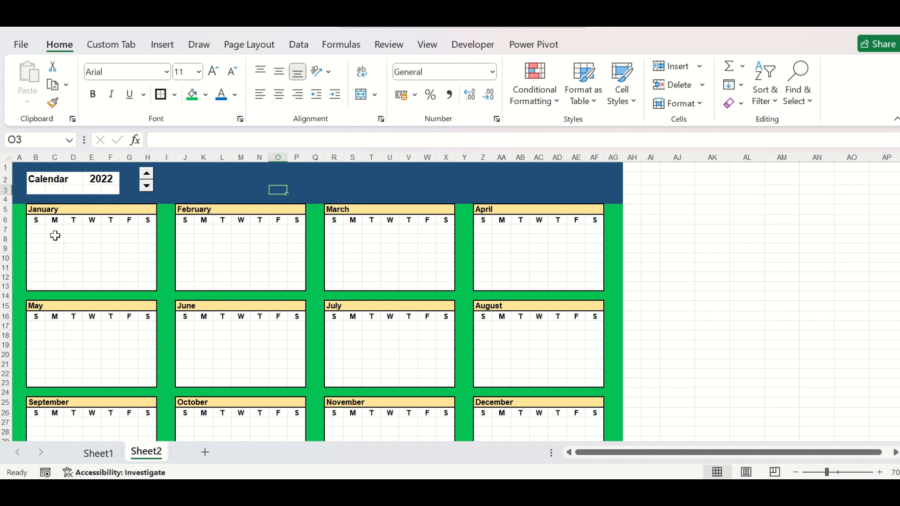
Step: Start a SEQUENCE formula in January's first date cell B7 with 6 rows and 7 columns
{"action": "left_click", "coordinate": [40, 227]}
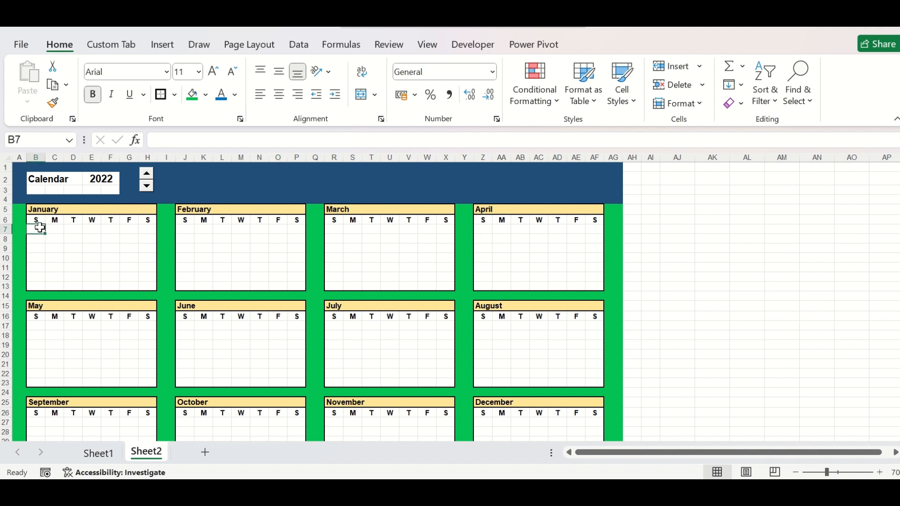
{"action": "scroll", "coordinate": [133, 299], "scroll_direction": "up", "scroll_amount": 2, "text": "ctrl"}
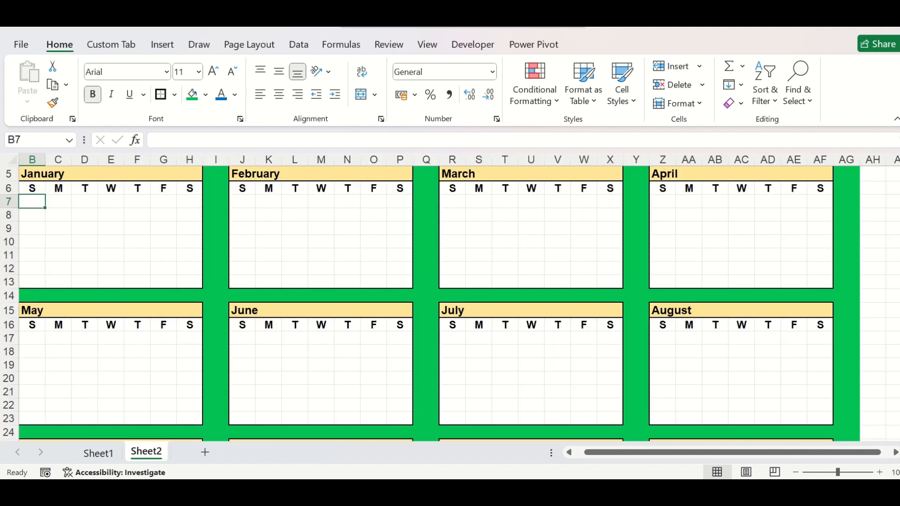
{"action": "left_click_drag", "start_coordinate": [601, 451], "coordinate": [593, 450]}
{"action": "scroll", "coordinate": [101, 284], "scroll_direction": "up", "scroll_amount": 2}
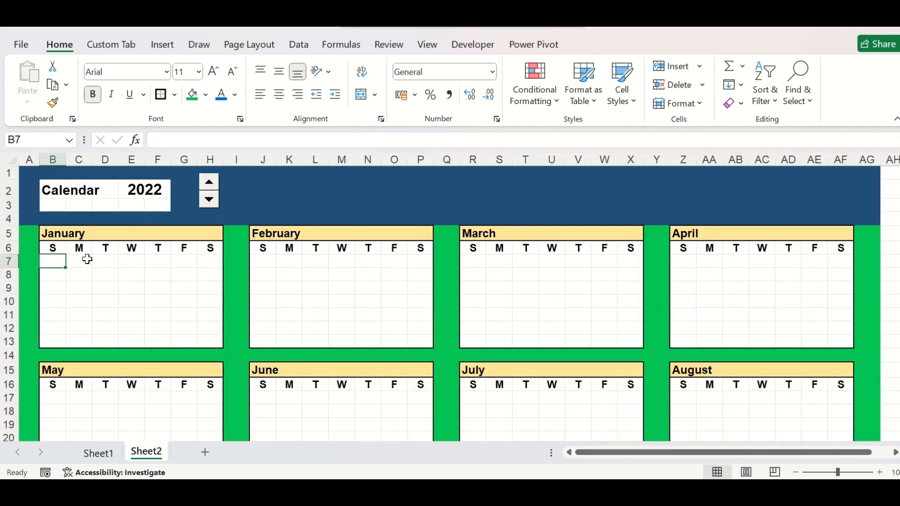
{"action": "type", "text": "=SE"}
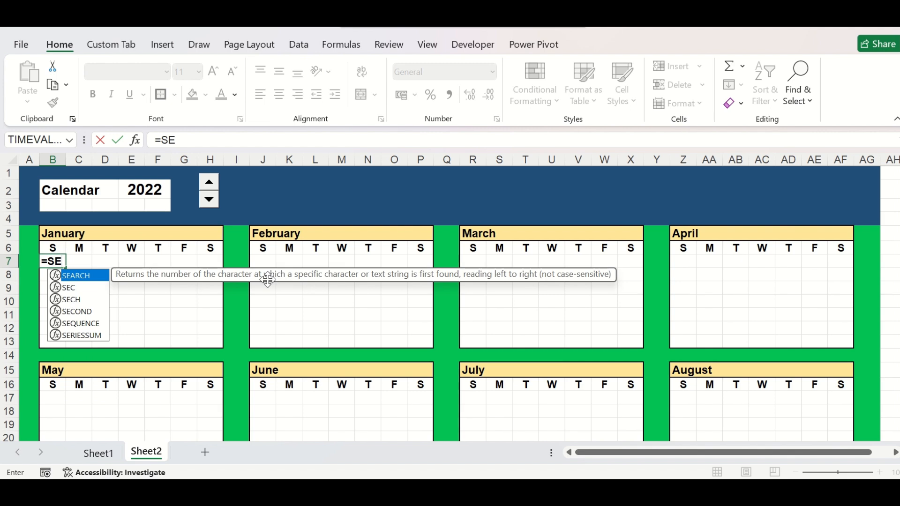
{"action": "type", "text": "QUENCE"}
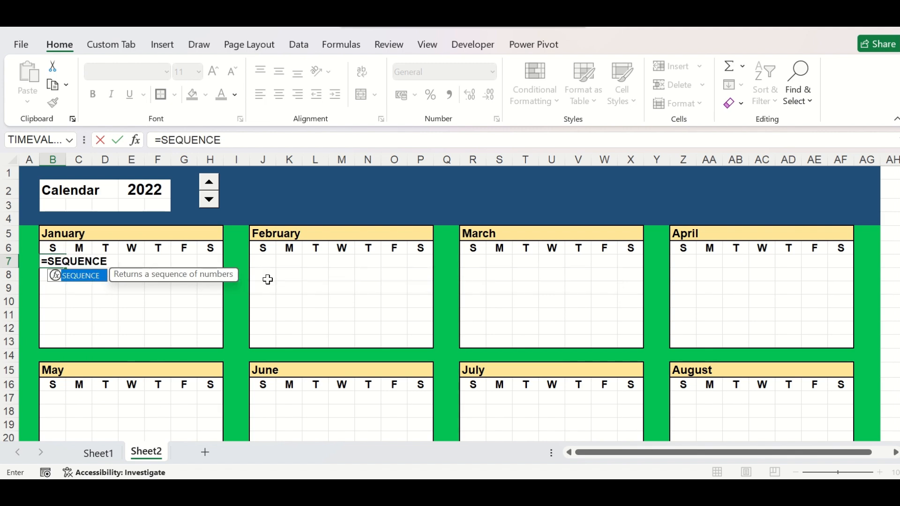
{"action": "type", "text": "("}
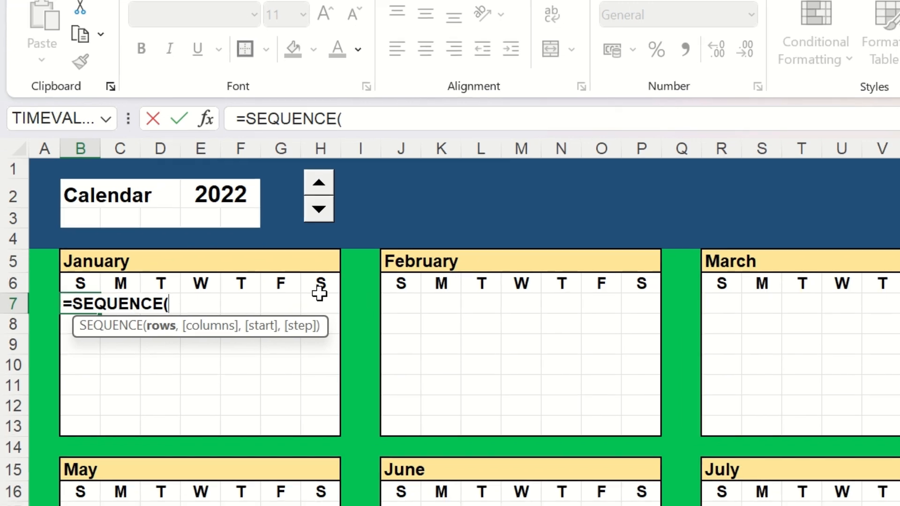
{"action": "type", "text": "6,"}
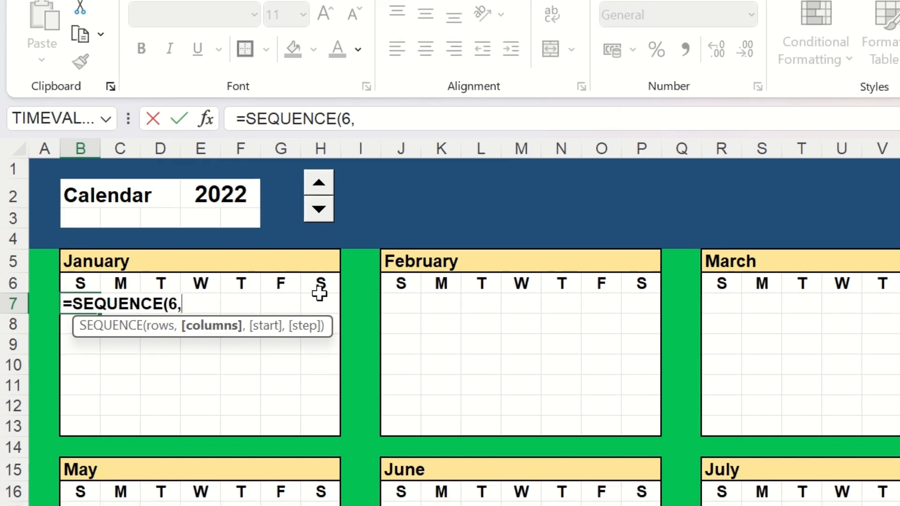
{"action": "type", "text": "7,"}
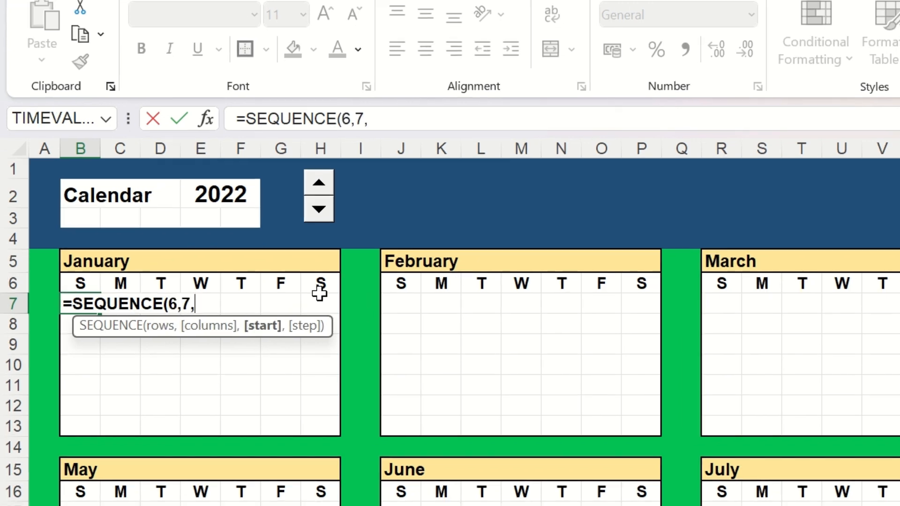
Step: Begin the formula's start argument with DATEVALUE of the month name and year, B5&E2
{"action": "type", "text": "DA"}
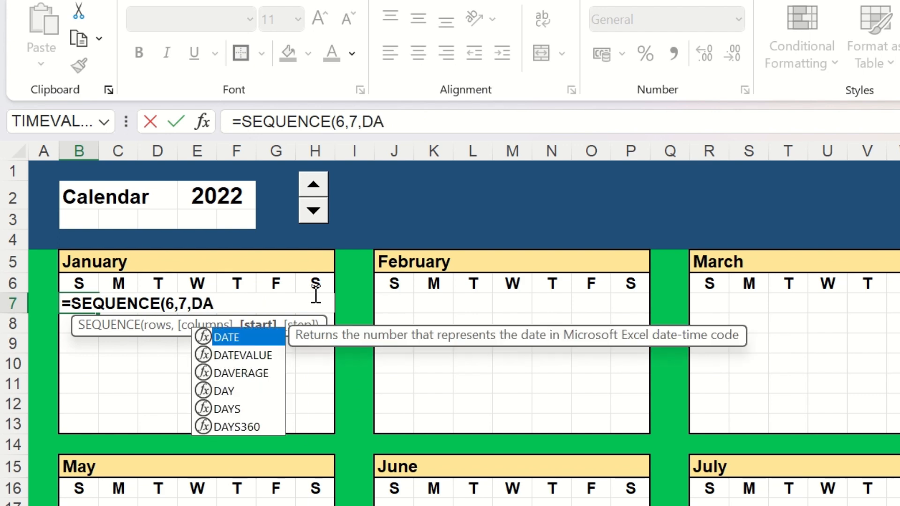
{"action": "type", "text": "TEVALUE"}
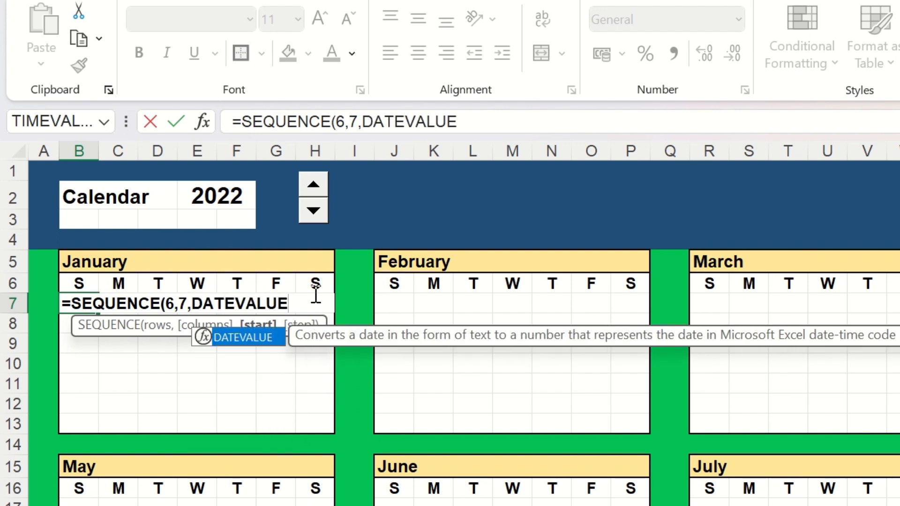
{"action": "type", "text": "("}
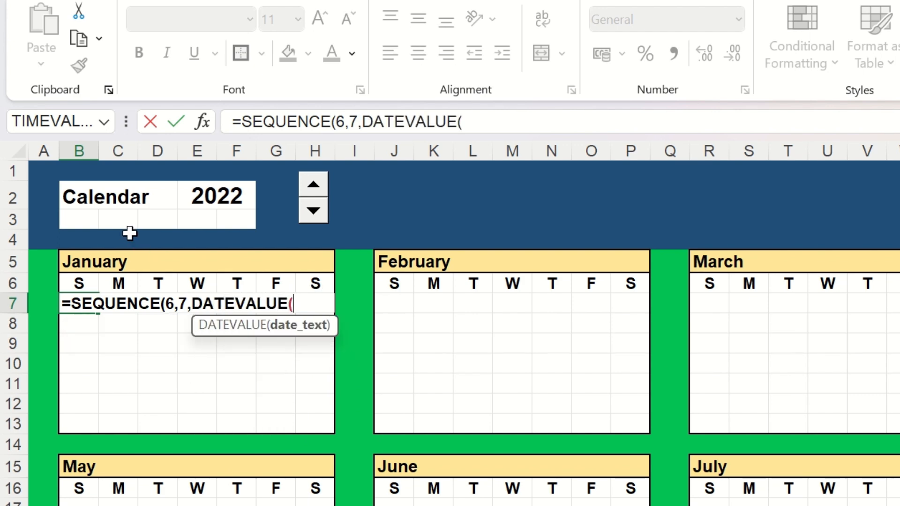
{"action": "left_click", "coordinate": [87, 263]}
{"action": "type", "text": "&"}
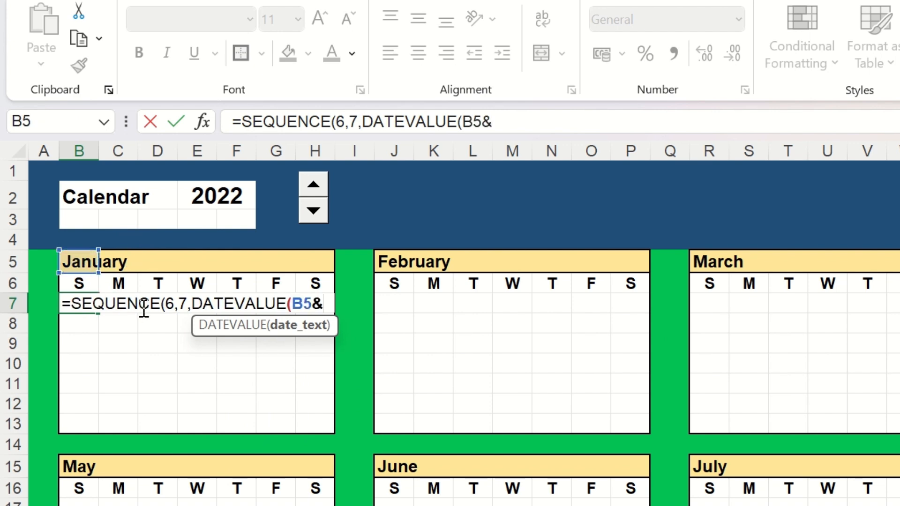
{"action": "left_click", "coordinate": [204, 187]}
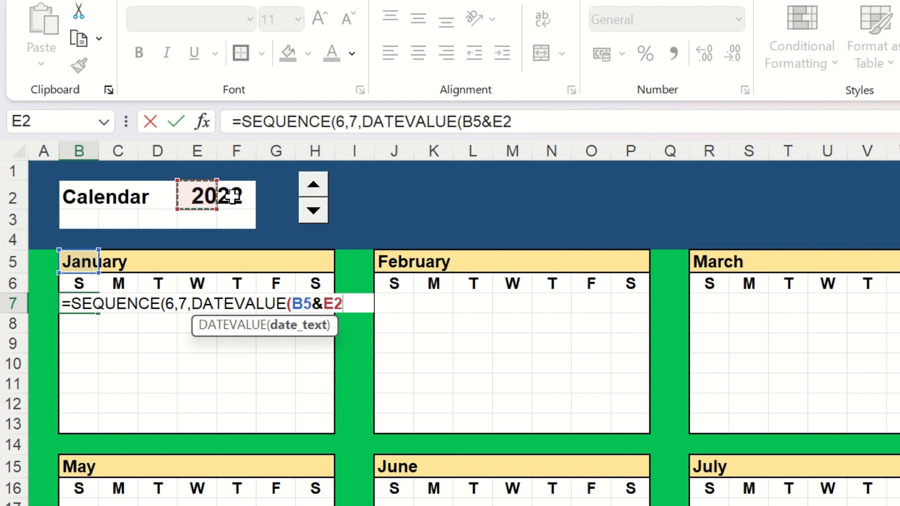
Step: Complete the start argument by subtracting WEEKDAY(DATEVALUE(B5&E2)+1) and enter the formula in B7
{"action": "type", "text": ")-"}
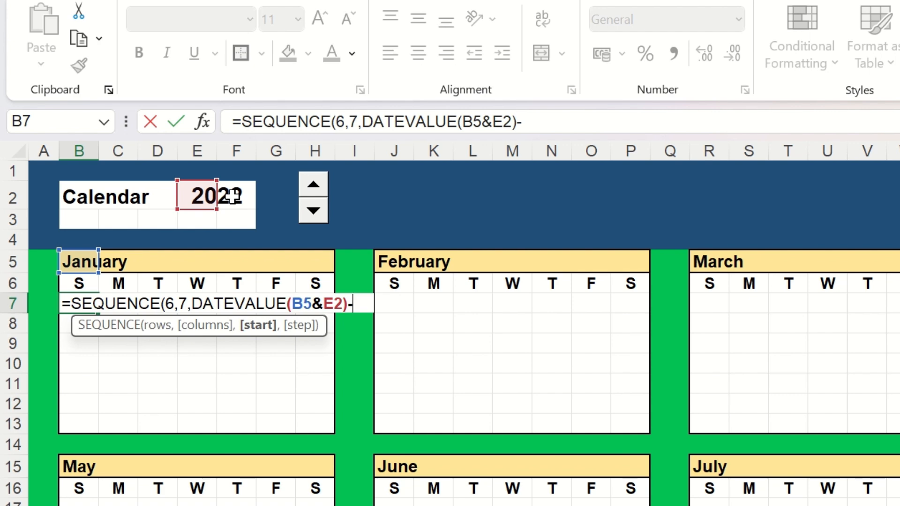
{"action": "type", "text": "WEE"}
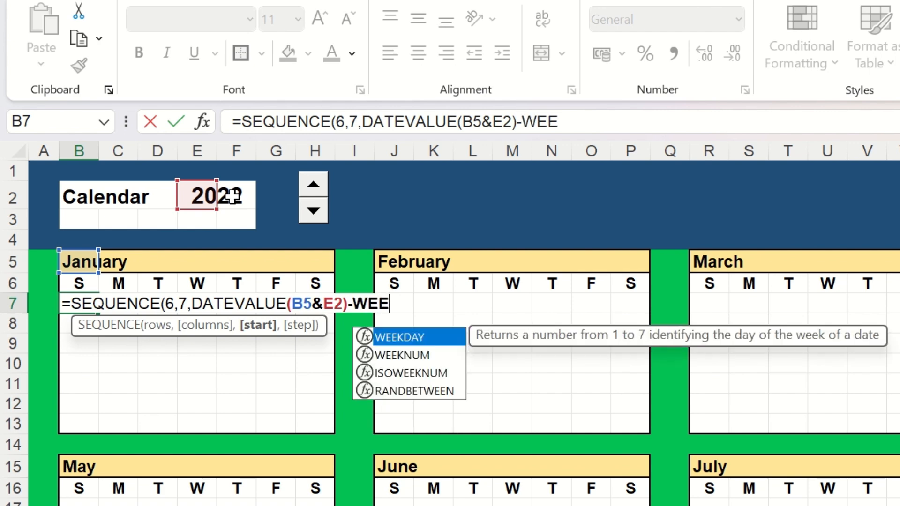
{"action": "type", "text": "KDAY("}
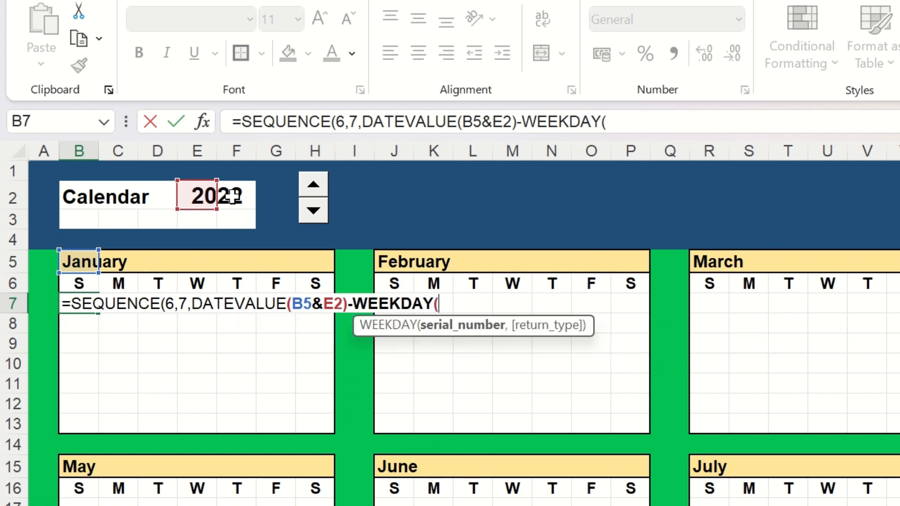
{"action": "type", "text": "DATEV"}
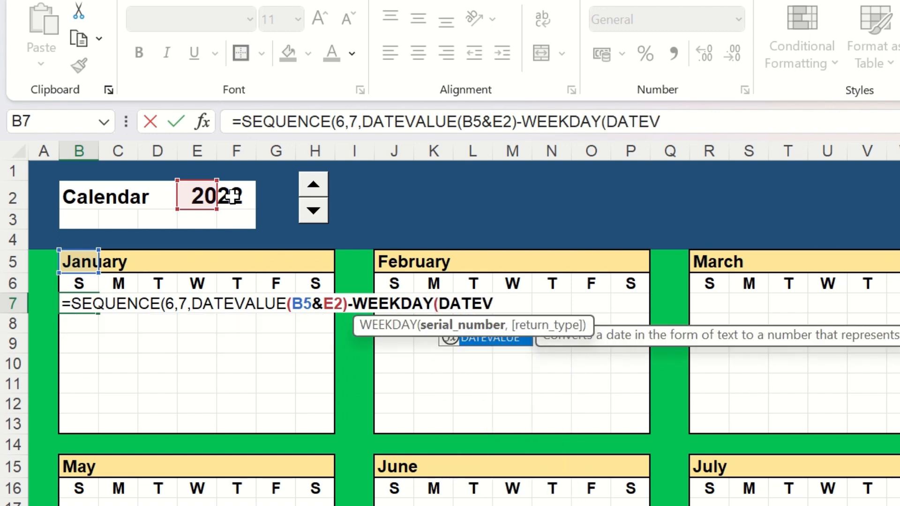
{"action": "type", "text": "ALUE("}
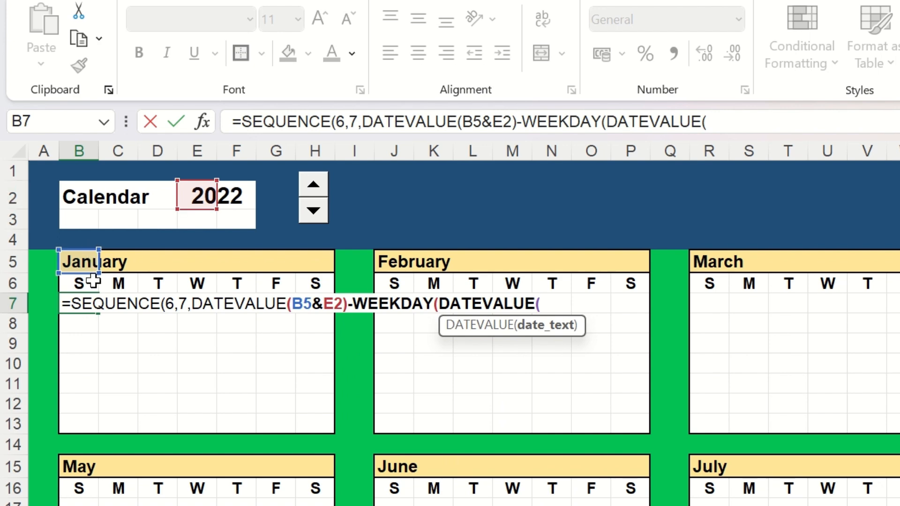
{"action": "left_click", "coordinate": [74, 261]}
{"action": "type", "text": "&"}
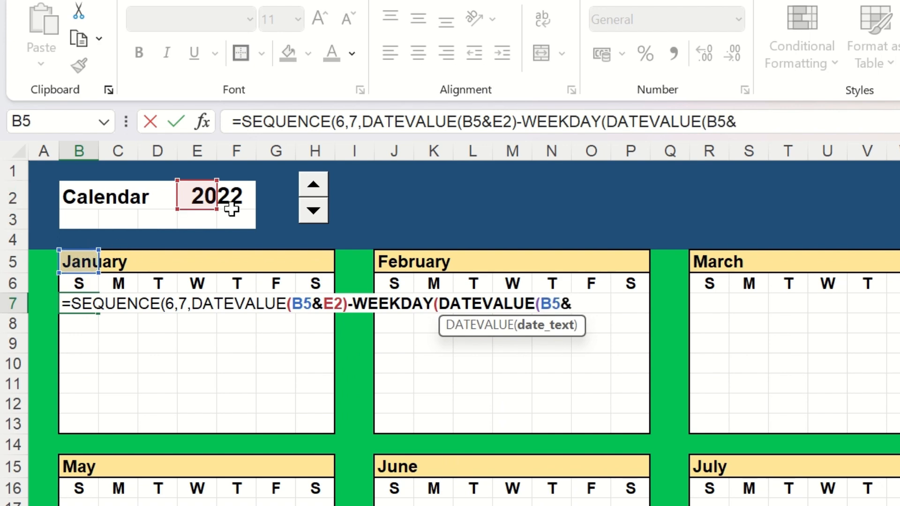
{"action": "left_click", "coordinate": [201, 197]}
{"action": "type", "text": ")+1))"}
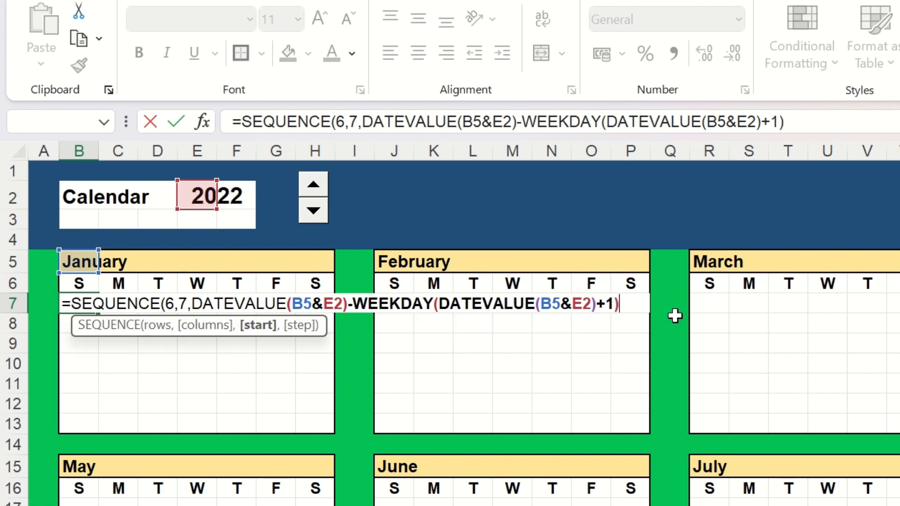
{"action": "key", "text": "Return"}
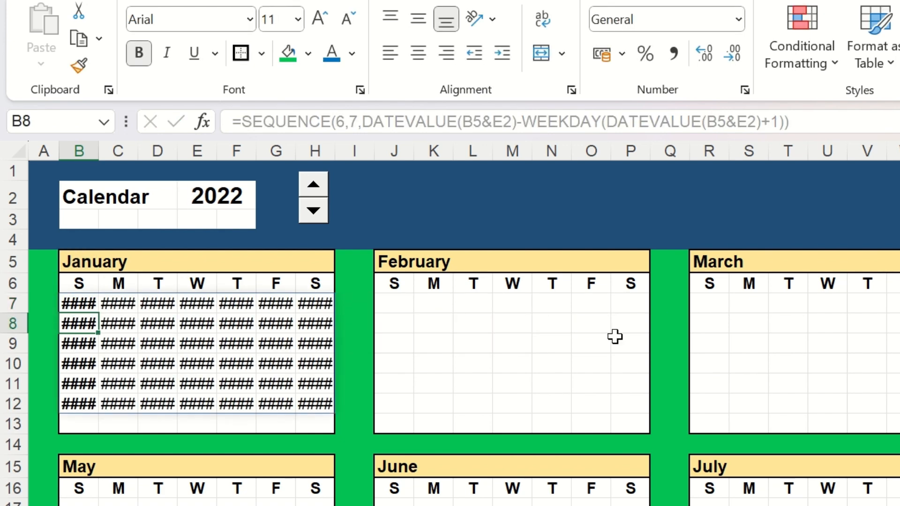
Step: Widen column B so that its January date serial numbers fit
{"action": "key", "text": "ctrl+/"}
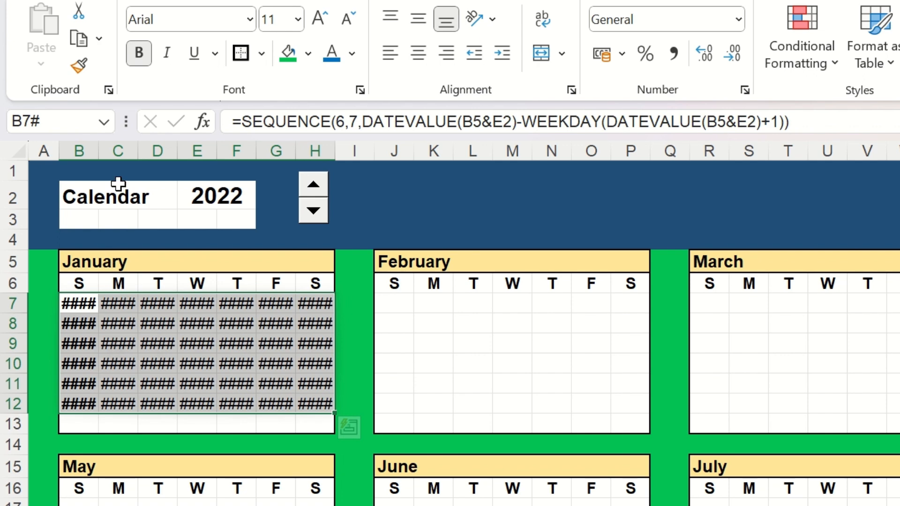
{"action": "left_click_drag", "start_coordinate": [99, 151], "coordinate": [119, 154]}
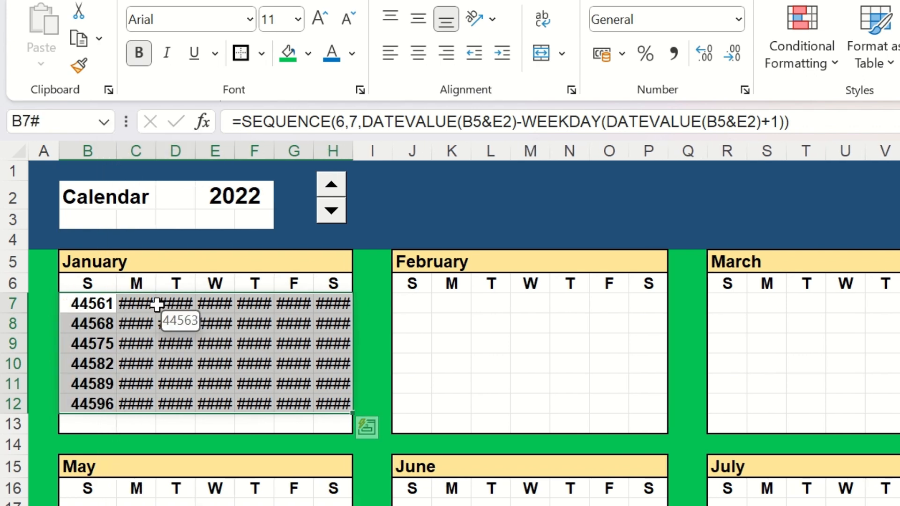
Step: Apply the custom number format d to the January dates B7:H12 and center them horizontally
{"action": "left_click", "coordinate": [109, 305]}
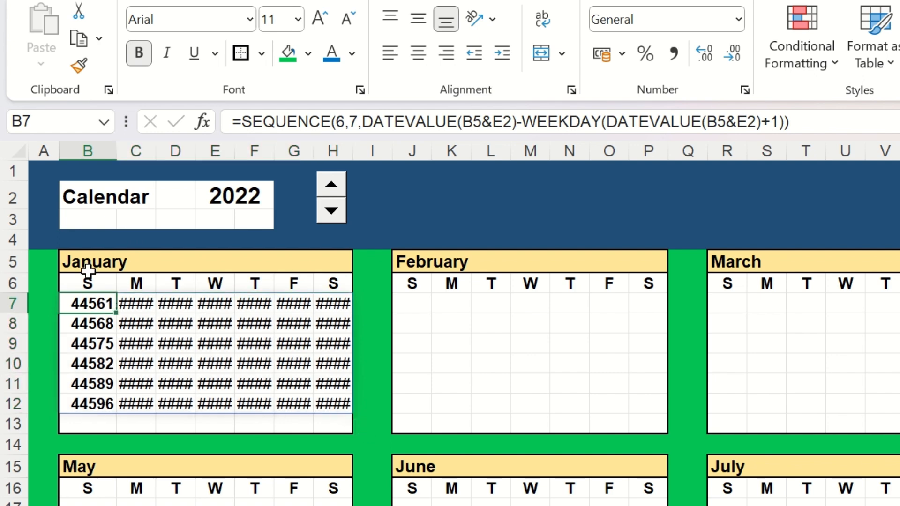
{"action": "left_click", "coordinate": [345, 404], "text": "shift"}
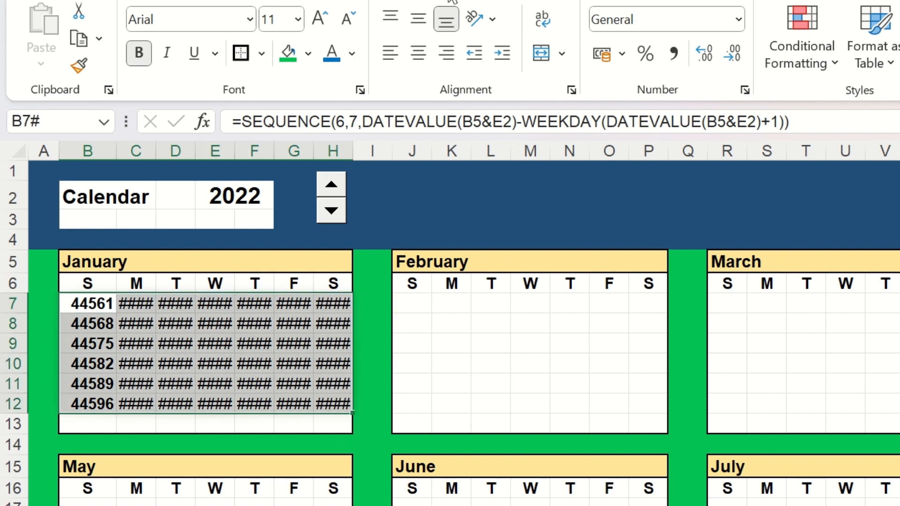
{"action": "key", "text": "ctrl+1"}
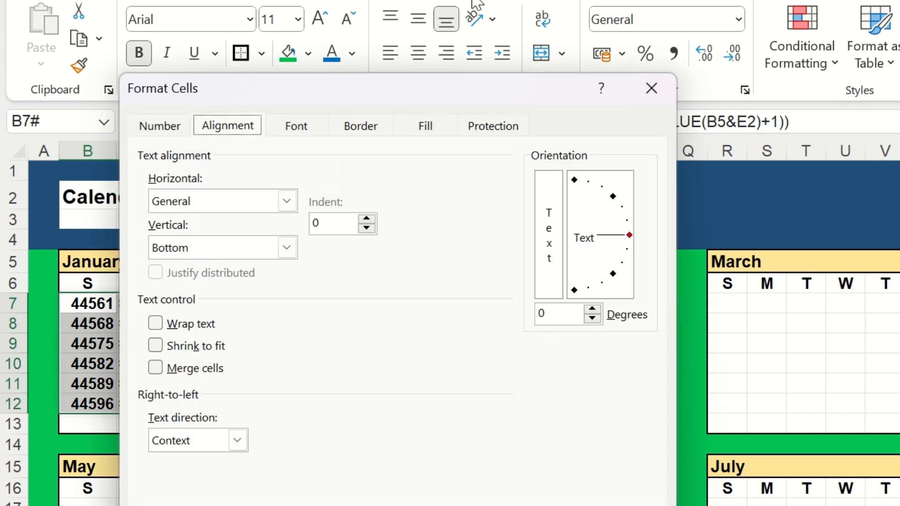
{"action": "left_click", "coordinate": [162, 134]}
{"action": "left_click", "coordinate": [164, 341]}
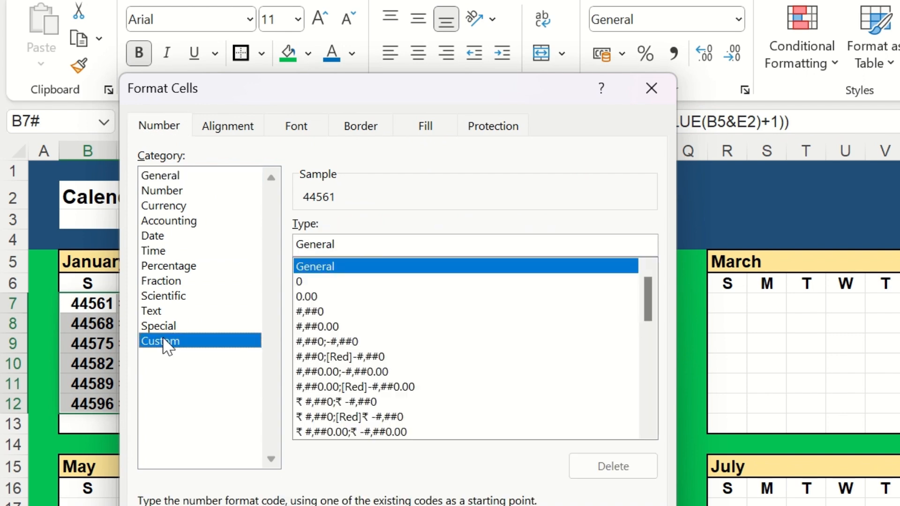
{"action": "left_click_drag", "start_coordinate": [645, 295], "coordinate": [647, 412]}
{"action": "left_click", "coordinate": [312, 404]}
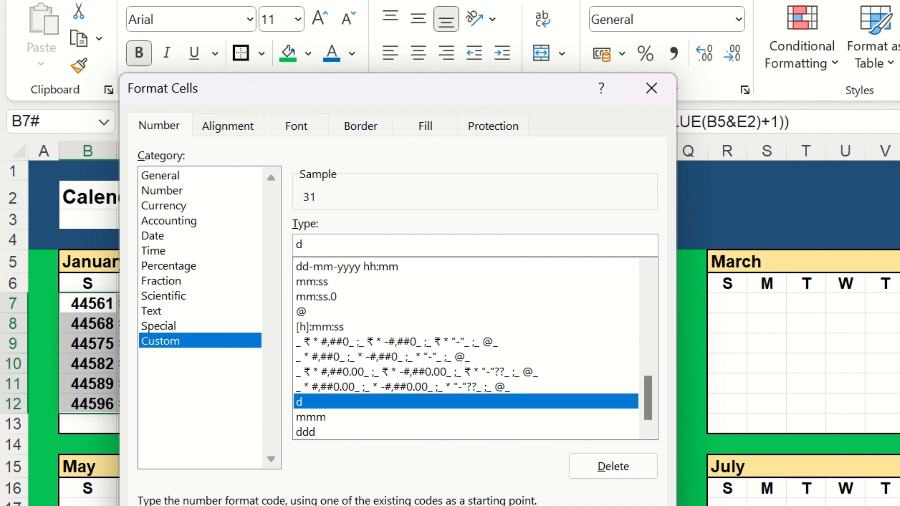
{"action": "key", "text": "Return"}
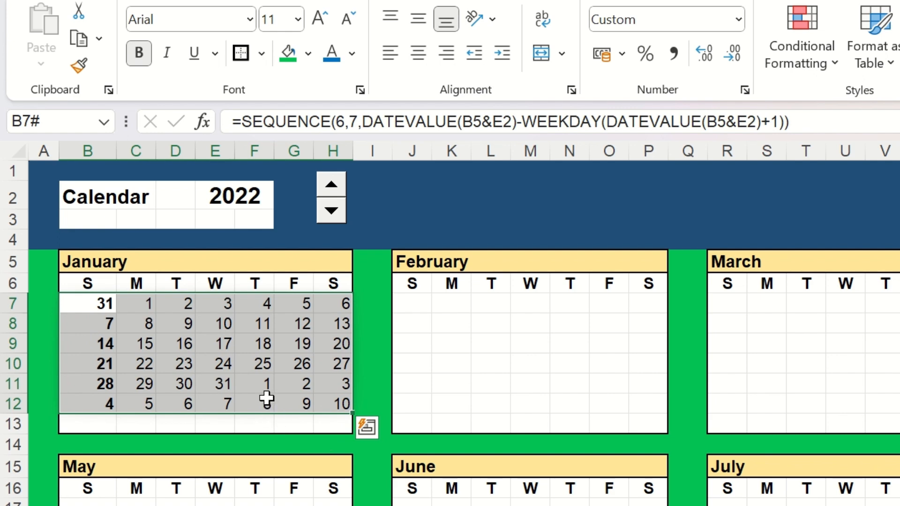
{"action": "left_click", "coordinate": [417, 52]}
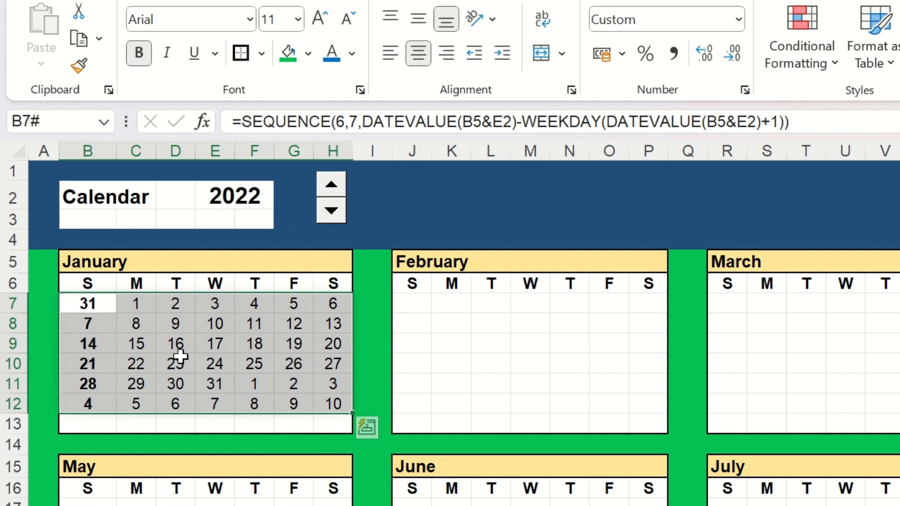
Step: Make the year reference absolute as $E$2 in the first DATEVALUE of the B7 formula
{"action": "left_click", "coordinate": [105, 307]}
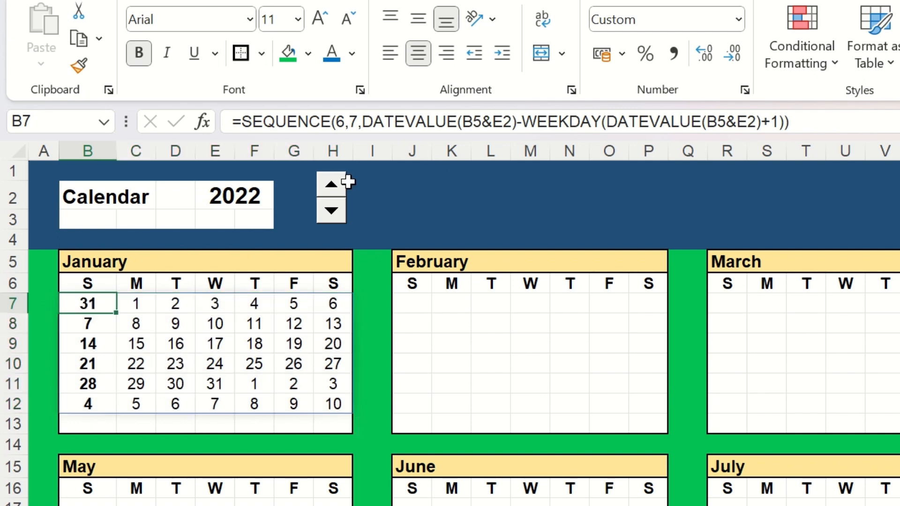
{"action": "left_click", "coordinate": [506, 120]}
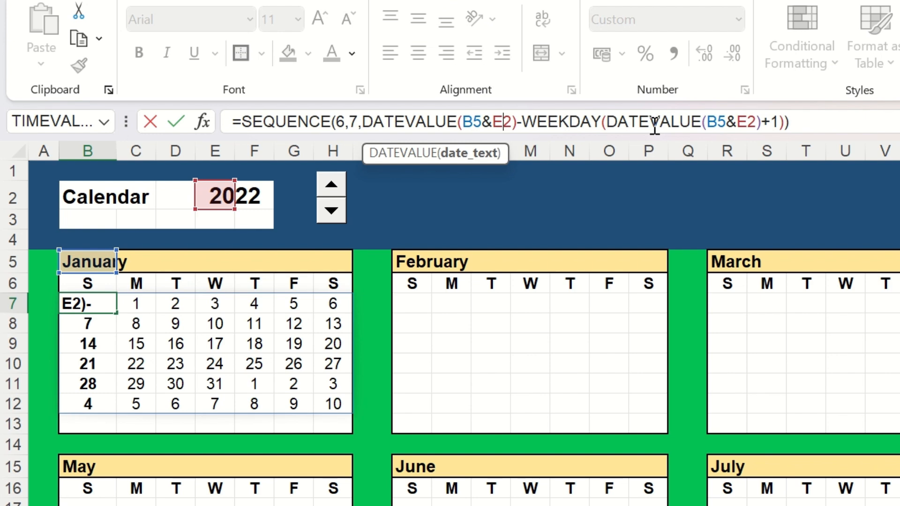
{"action": "type", "text": "$"}
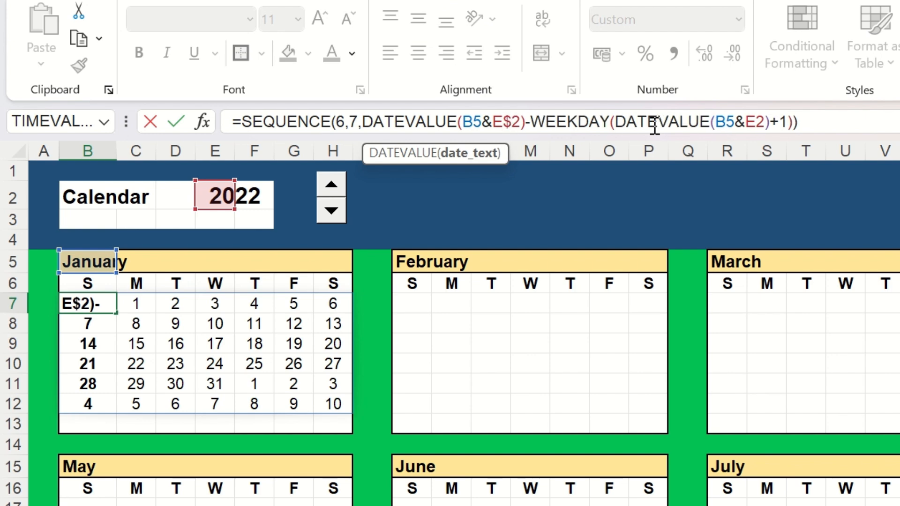
{"action": "left_click", "coordinate": [492, 121]}
{"action": "type", "text": "$"}
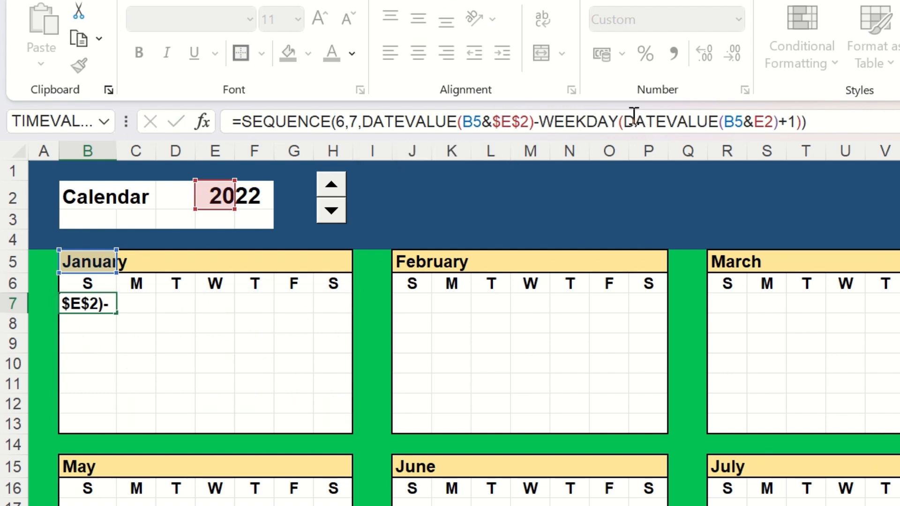
{"action": "key", "text": "Return"}
Step: Make the year reference absolute as $E$2 in the DATEVALUE inside WEEKDAY of the B7 formula
{"action": "left_click", "coordinate": [111, 303]}
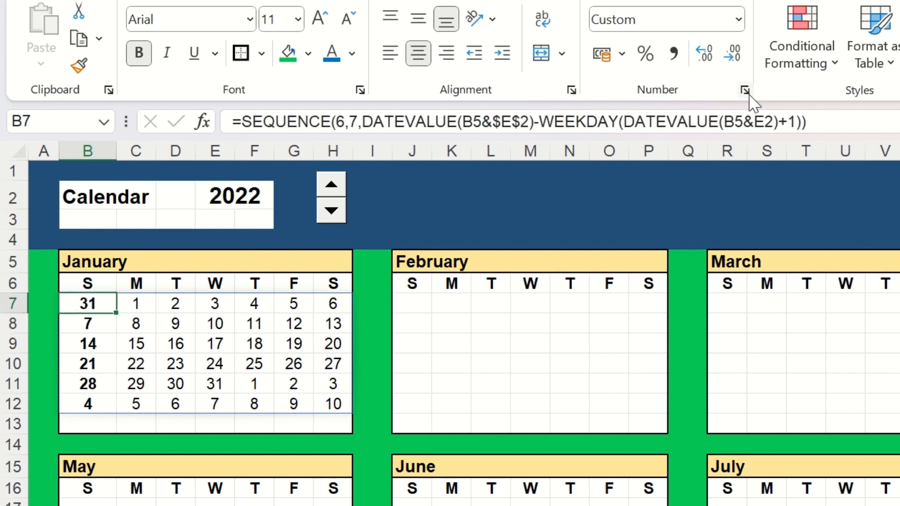
{"action": "left_click", "coordinate": [754, 122]}
{"action": "type", "text": "$"}
{"action": "key", "text": "Right"}
{"action": "type", "text": "$"}
{"action": "key", "text": "Return"}
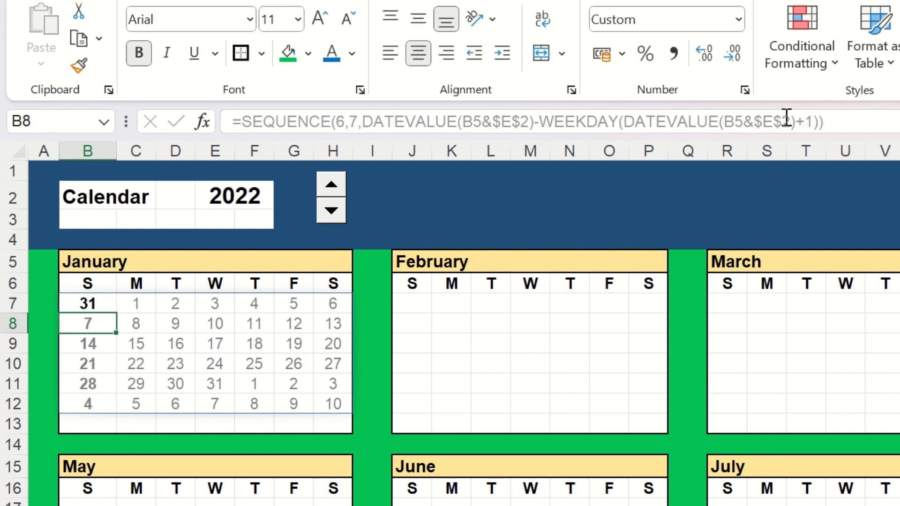
Step: Copy the January dates B7:H12 into the February, March and April blocks, starting at J7, R7 and Z7
{"action": "left_click_drag", "start_coordinate": [88, 303], "coordinate": [323, 404]}
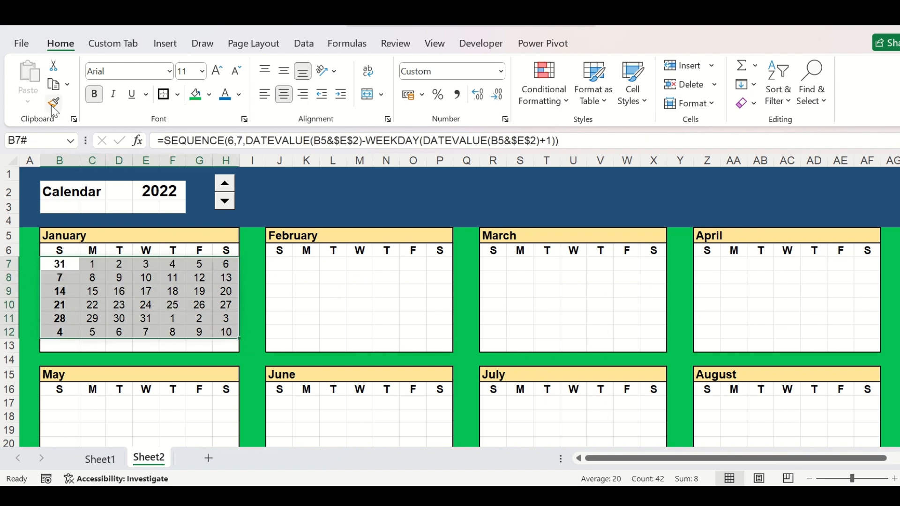
{"action": "left_click", "coordinate": [54, 85]}
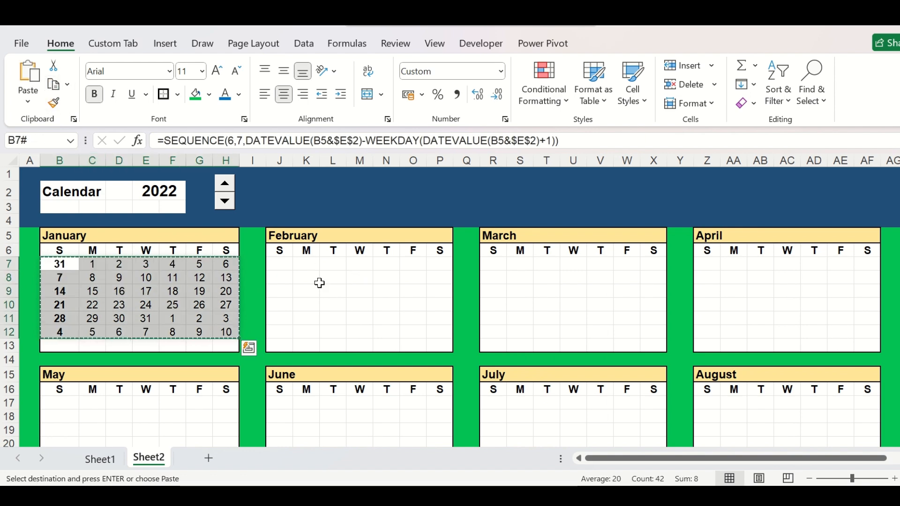
{"action": "left_click", "coordinate": [282, 263]}
{"action": "key", "text": "ctrl+v"}
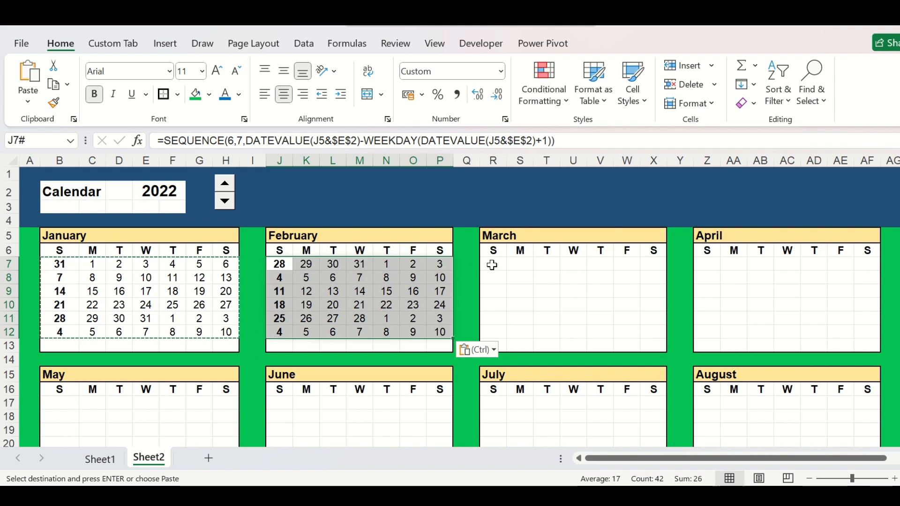
{"action": "left_click", "coordinate": [492, 263]}
{"action": "key", "text": "ctrl+v"}
{"action": "left_click", "coordinate": [703, 265]}
{"action": "key", "text": "ctrl+v"}
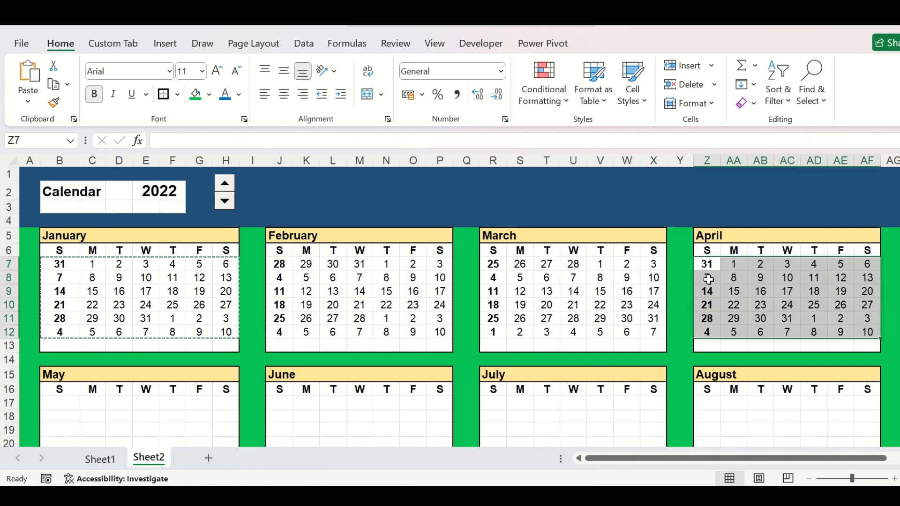
Step: Paste the copied January dates into the May, June, July and August blocks, starting in row 17
{"action": "scroll", "coordinate": [303, 300], "scroll_direction": "down", "scroll_amount": 2}
{"action": "left_click", "coordinate": [61, 313]}
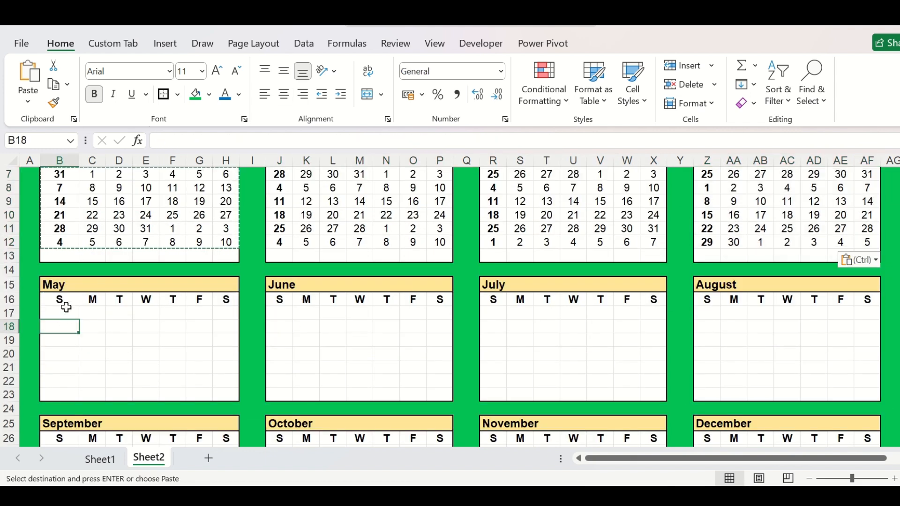
{"action": "key", "text": "ctrl+v"}
{"action": "left_click", "coordinate": [279, 313]}
{"action": "key", "text": "ctrl+v"}
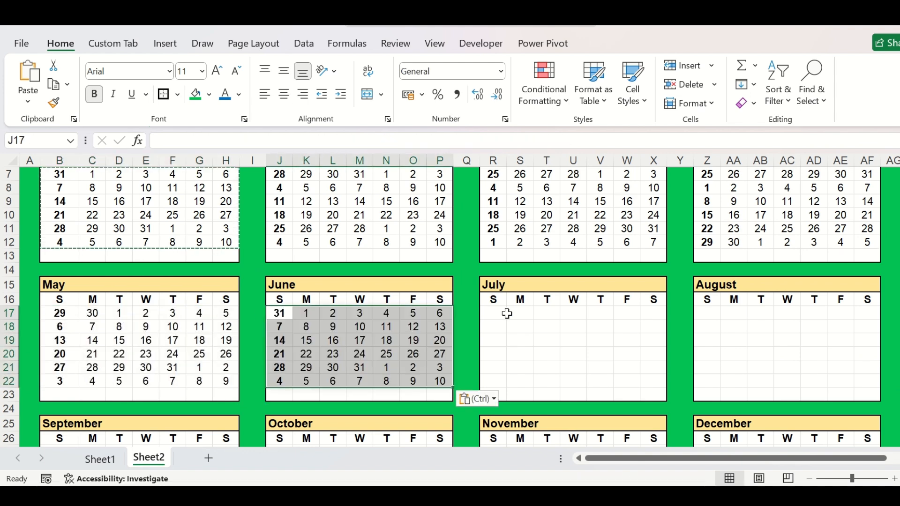
{"action": "left_click", "coordinate": [488, 312]}
{"action": "key", "text": "ctrl+v"}
{"action": "left_click", "coordinate": [701, 314]}
{"action": "key", "text": "ctrl+v"}
Step: Paste the copied January dates into the September, October, November and December blocks from row 27, and end copy mode
{"action": "scroll", "coordinate": [382, 342], "scroll_direction": "down", "scroll_amount": 1}
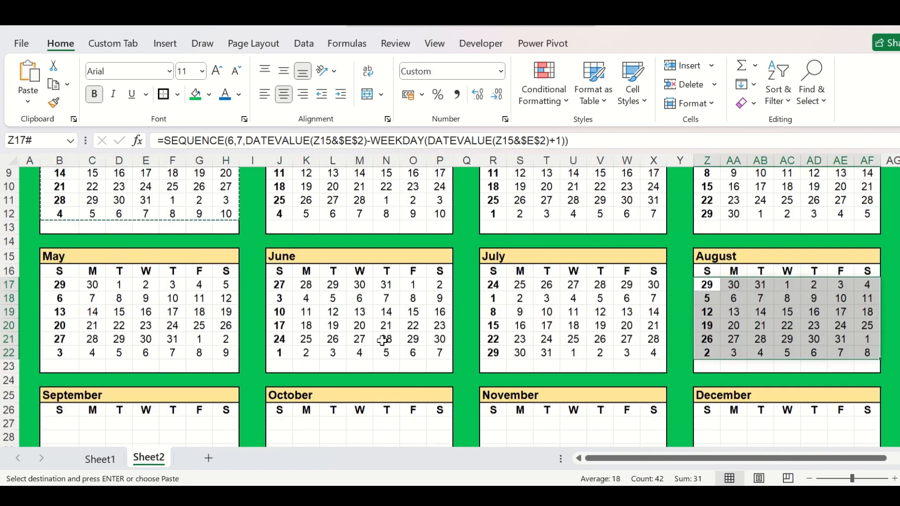
{"action": "left_click", "coordinate": [60, 412]}
{"action": "key", "text": "ctrl+v"}
{"action": "scroll", "coordinate": [263, 333], "scroll_direction": "down", "scroll_amount": 2}
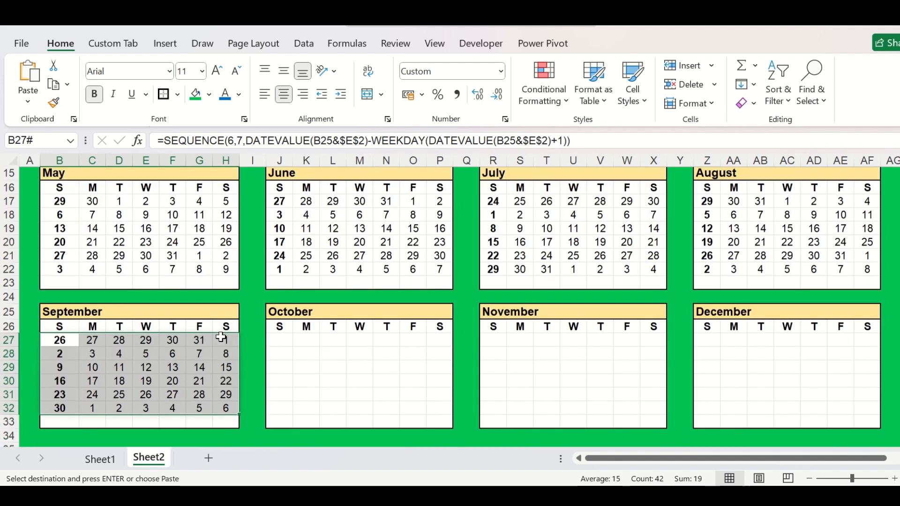
{"action": "left_click", "coordinate": [281, 328]}
{"action": "key", "text": "ctrl+v"}
{"action": "left_click", "coordinate": [490, 327]}
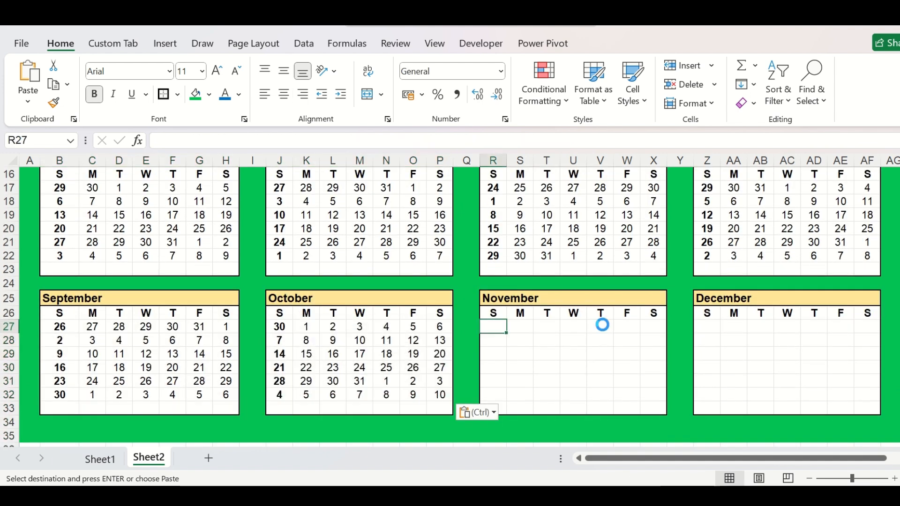
{"action": "key", "text": "ctrl+v"}
{"action": "left_click", "coordinate": [699, 330]}
{"action": "key", "text": "ctrl+v"}
{"action": "left_click", "coordinate": [493, 327]}
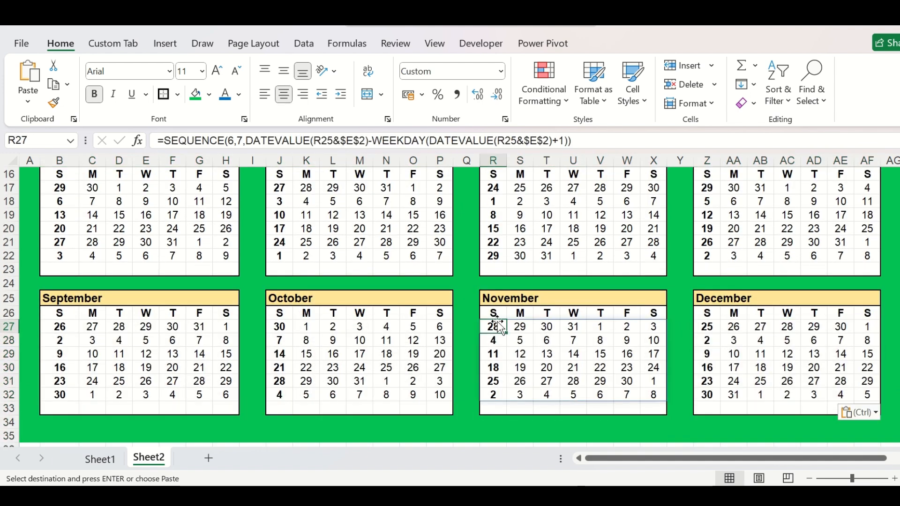
{"action": "scroll", "coordinate": [350, 301], "scroll_direction": "up", "scroll_amount": 5}
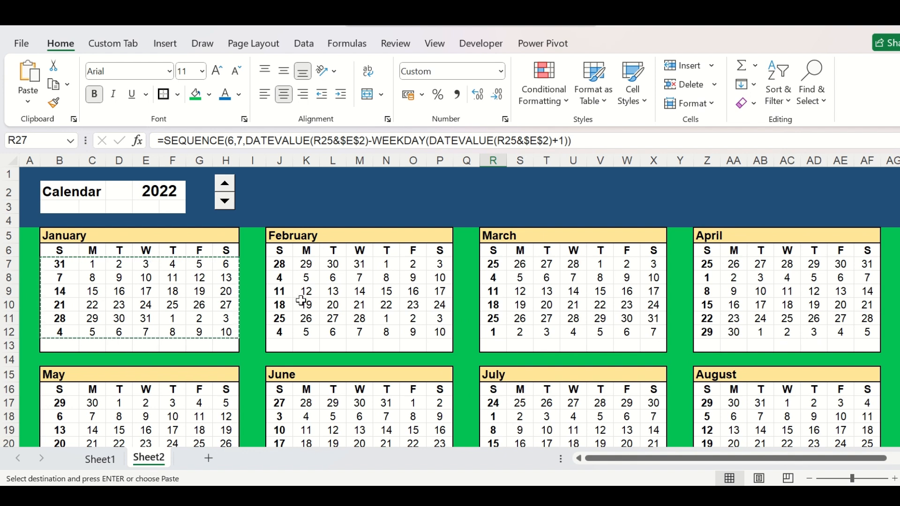
{"action": "key", "text": "Escape"}
{"action": "scroll", "coordinate": [301, 300], "scroll_direction": "down", "scroll_amount": 3}
{"action": "scroll", "coordinate": [301, 301], "scroll_direction": "up", "scroll_amount": 3}
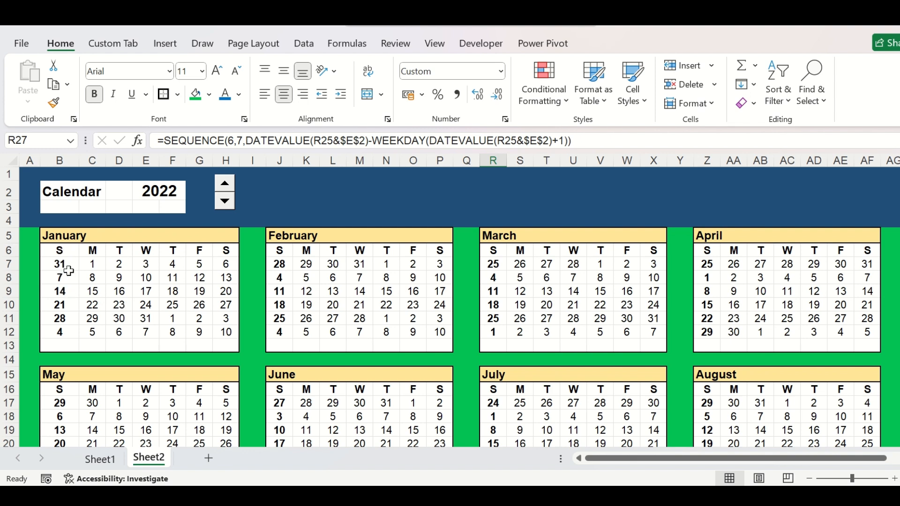
Step: Start a new conditional formatting rule for the January dates B7:H12 that uses a formula to determine which cells to format
{"action": "left_click_drag", "start_coordinate": [69, 265], "coordinate": [223, 333]}
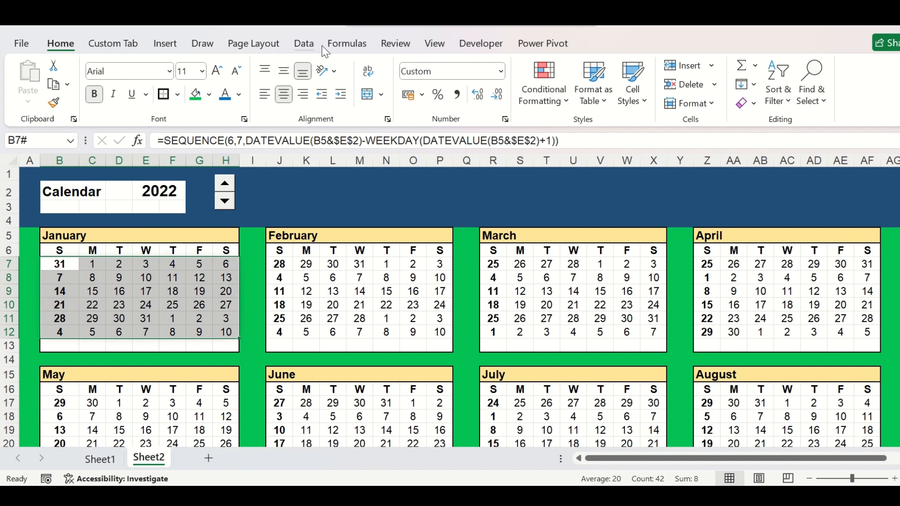
{"action": "left_click", "coordinate": [557, 77]}
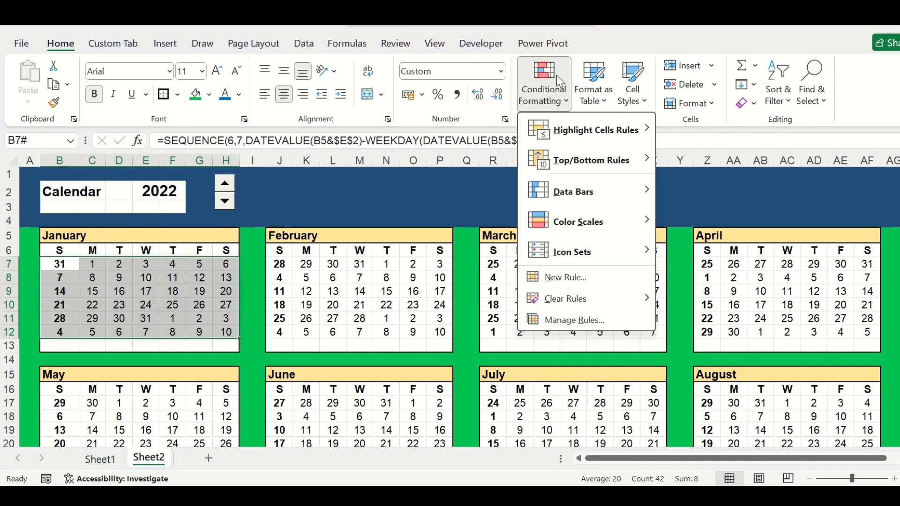
{"action": "left_click", "coordinate": [562, 276]}
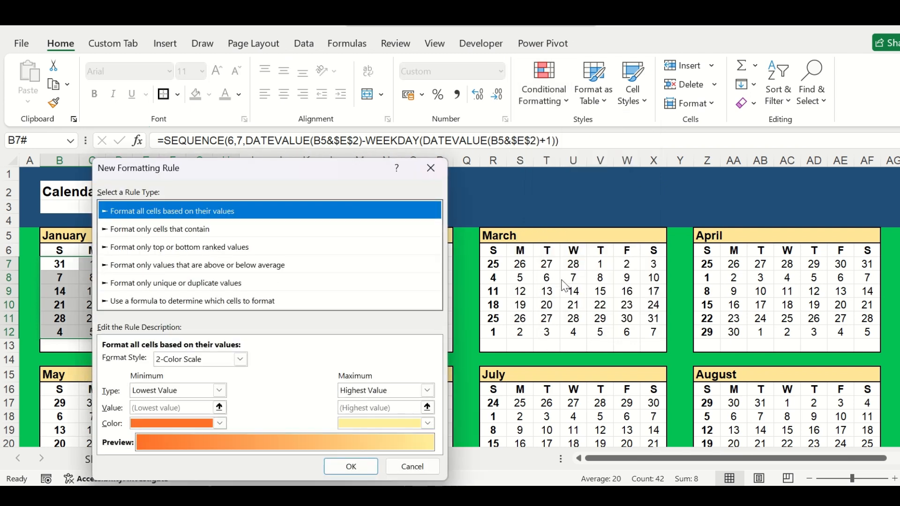
{"action": "left_click_drag", "start_coordinate": [235, 171], "coordinate": [399, 145]}
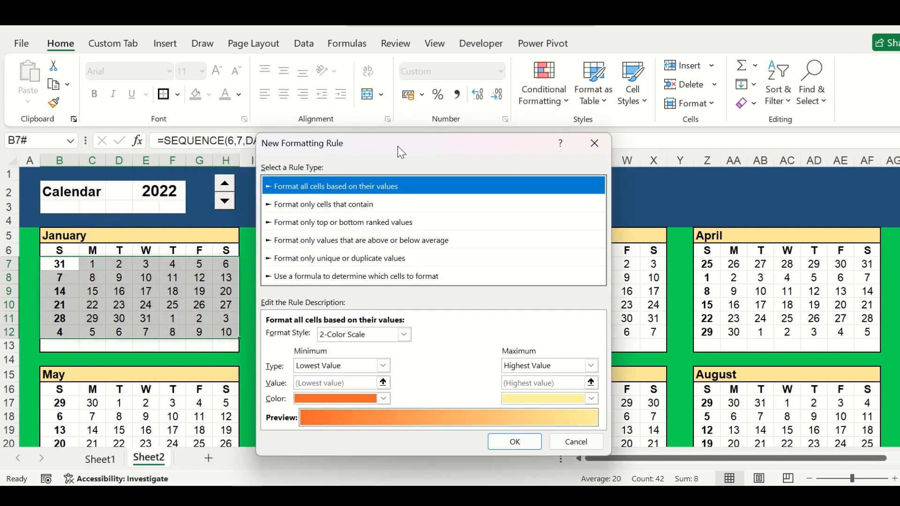
{"action": "left_click", "coordinate": [318, 278]}
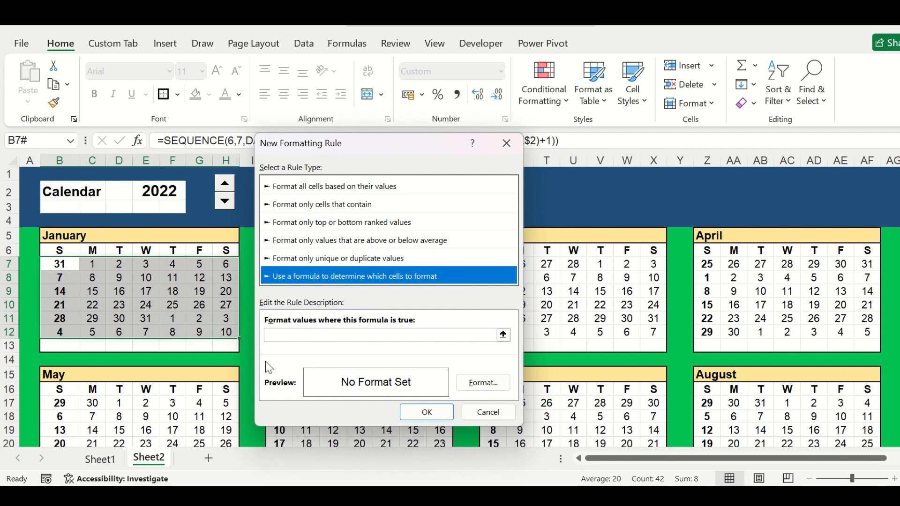
Step: Enter the rule formula MONTH(B7)<>MONTH($B$5&1), with B7 relative and B5 absolute
{"action": "left_click", "coordinate": [297, 337]}
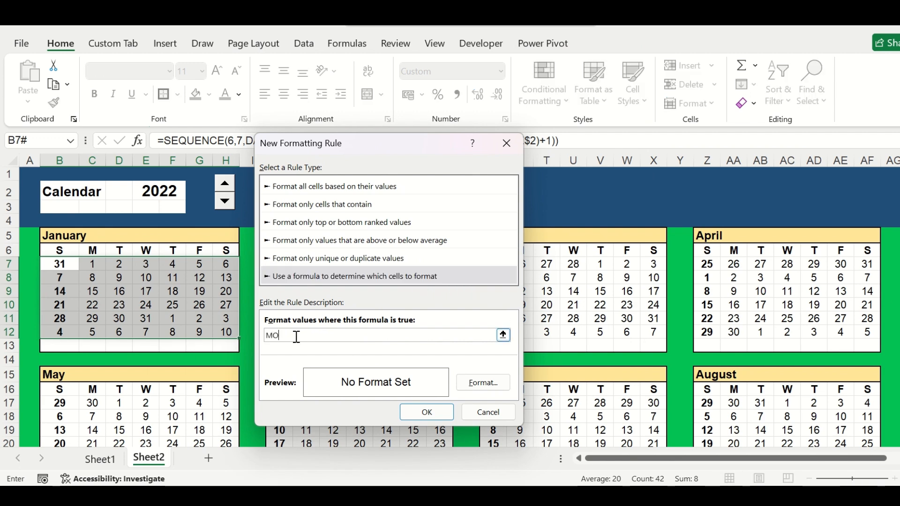
{"action": "type", "text": "MONTH("}
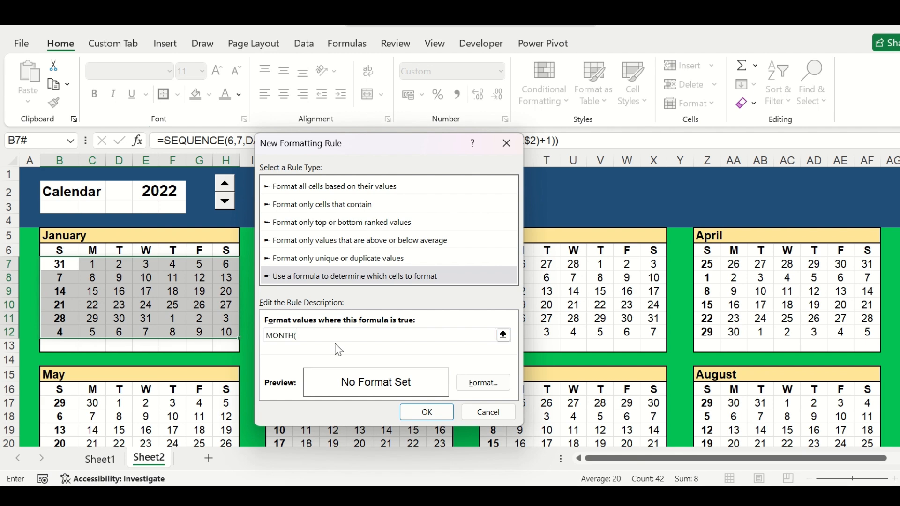
{"action": "left_click", "coordinate": [55, 266]}
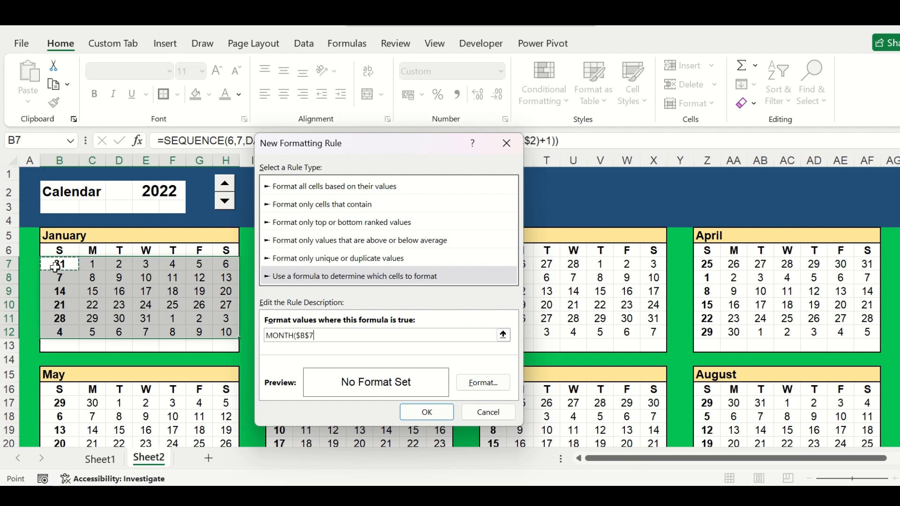
{"action": "key", "text": "F4"}
{"action": "key", "text": "F4"}
{"action": "type", "text": ")<>"}
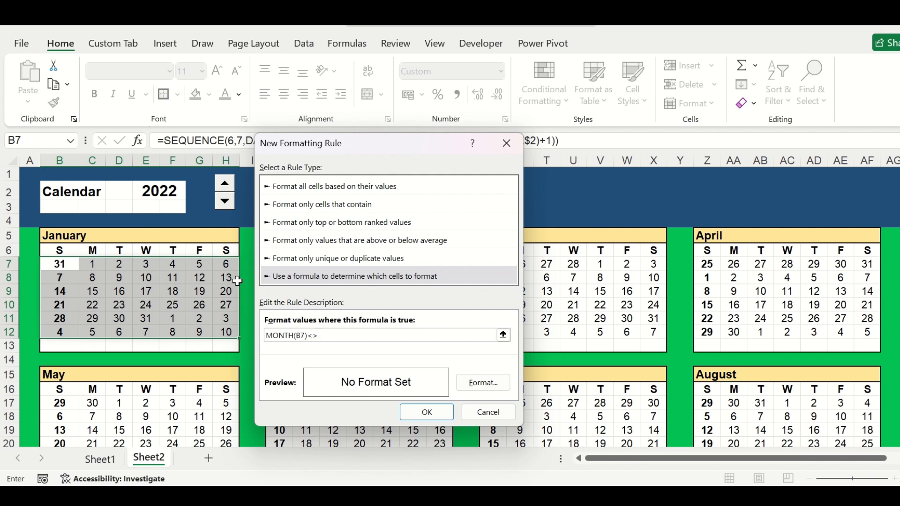
{"action": "type", "text": "MONTH("}
{"action": "left_click", "coordinate": [59, 237]}
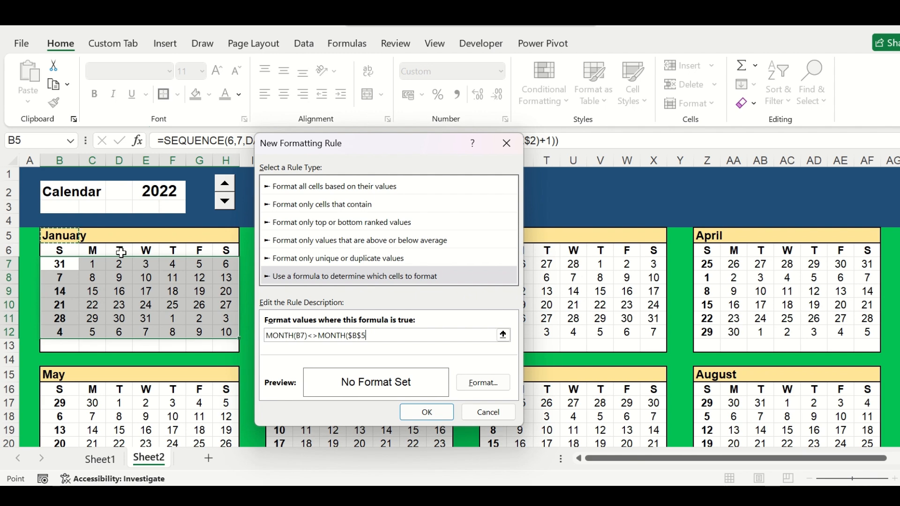
{"action": "type", "text": "&1"}
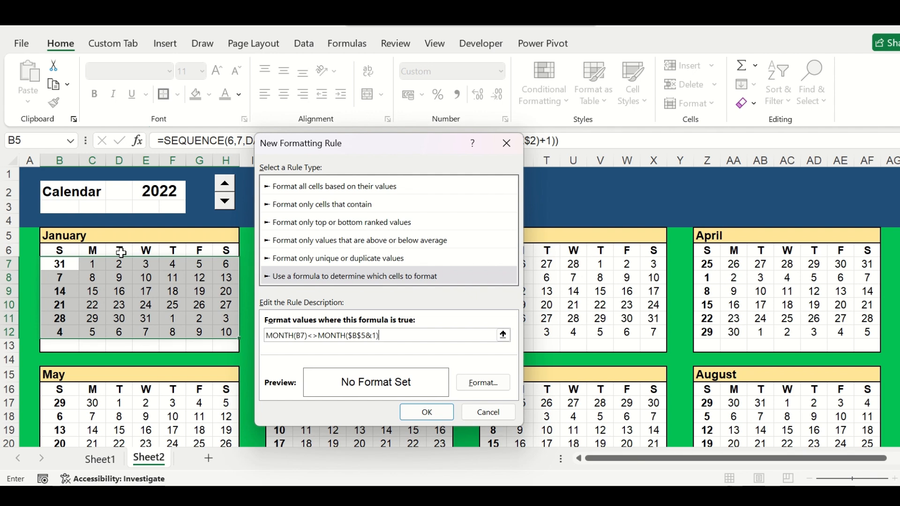
Step: Give the rule a white fill and white font color, and apply it to the January dates
{"action": "left_click", "coordinate": [495, 383]}
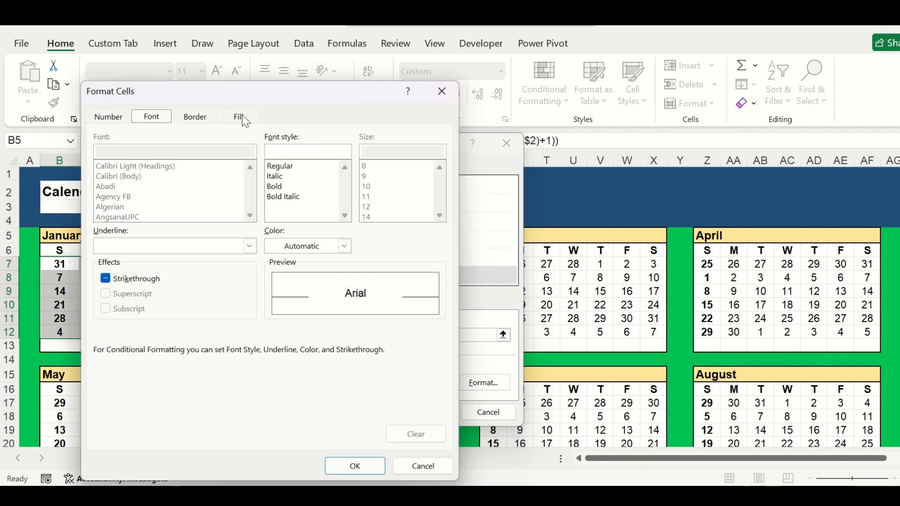
{"action": "left_click", "coordinate": [240, 118]}
{"action": "left_click", "coordinate": [107, 168]}
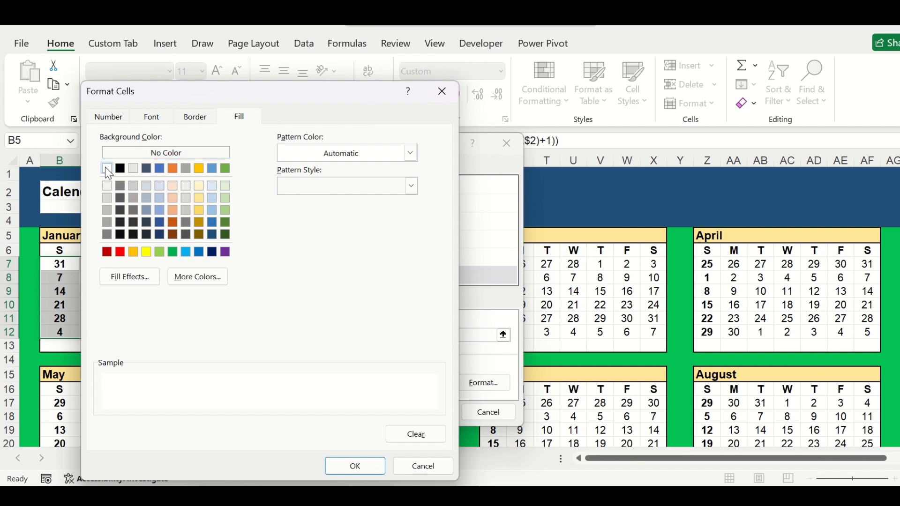
{"action": "left_click", "coordinate": [154, 118]}
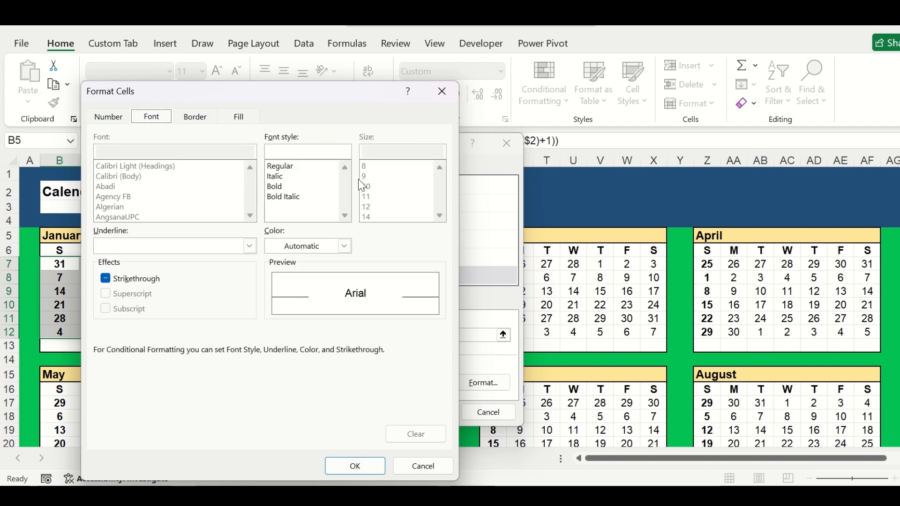
{"action": "left_click", "coordinate": [344, 246]}
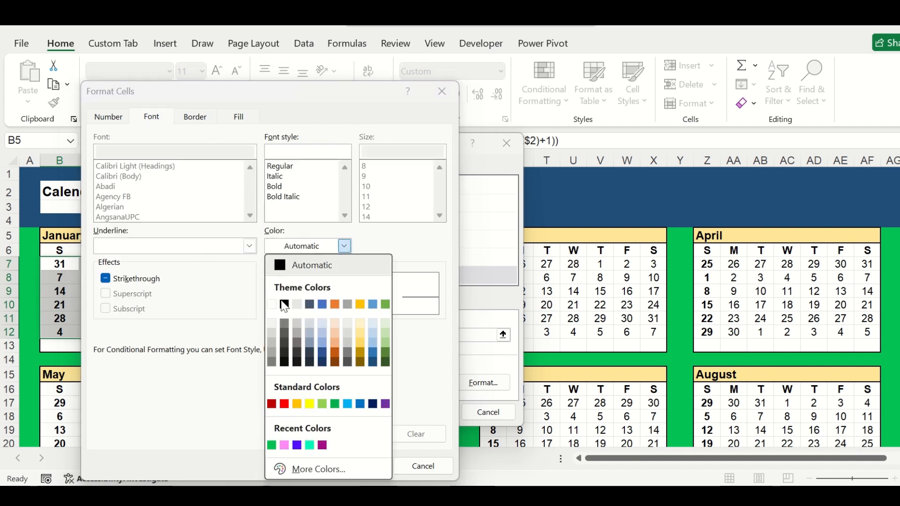
{"action": "key", "text": "Escape"}
{"action": "left_click", "coordinate": [357, 466]}
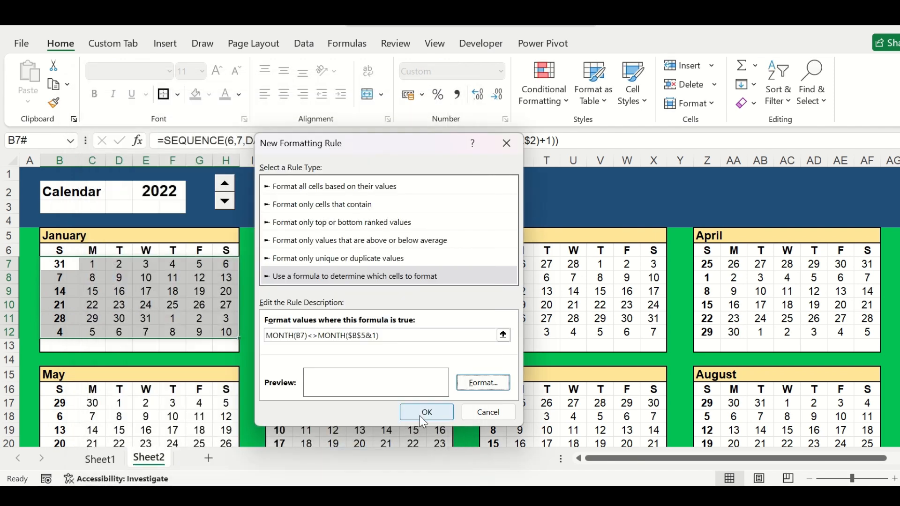
{"action": "left_click", "coordinate": [426, 413]}
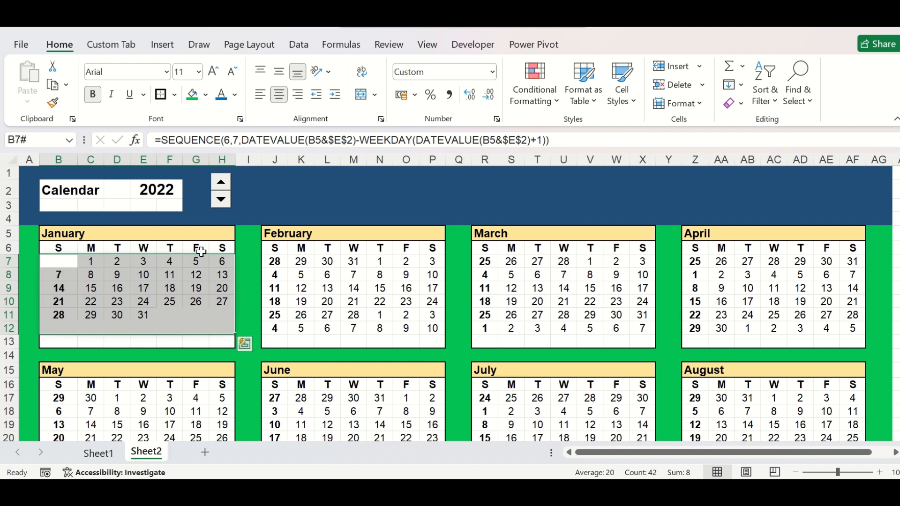
Step: Add formula rules hiding out-of-month dates to the February, March and April blocks, such as =MONTH(R7)<>MONTH($R$5&1) for March
{"action": "left_click", "coordinate": [176, 314]}
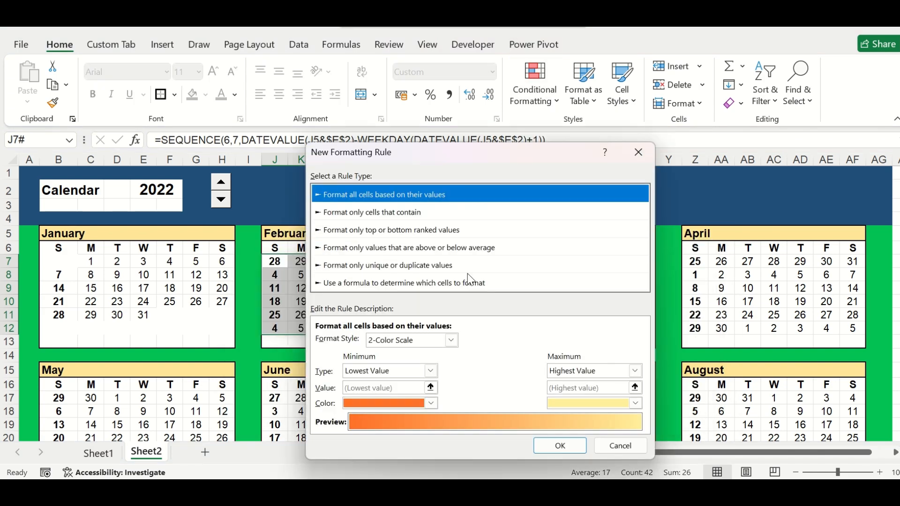
{"action": "left_click", "coordinate": [281, 248]}
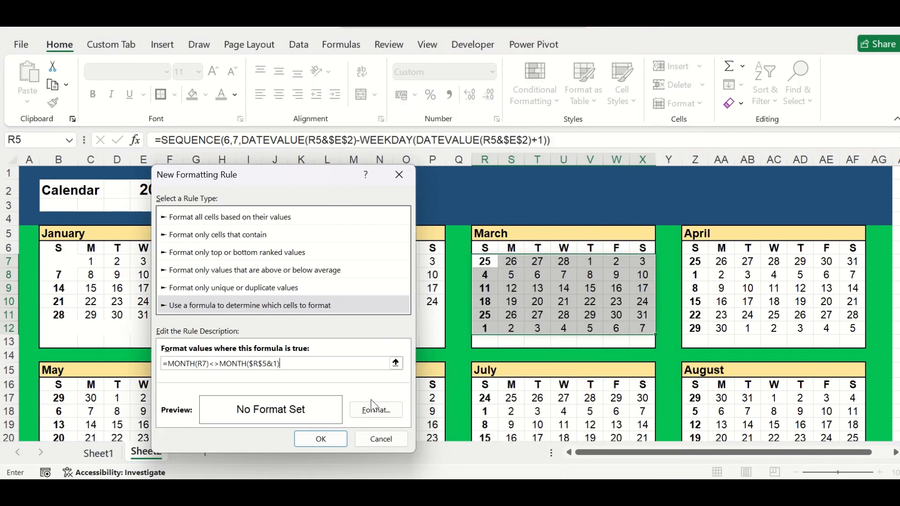
{"action": "left_click", "coordinate": [372, 410]}
{"action": "left_click", "coordinate": [560, 455]}
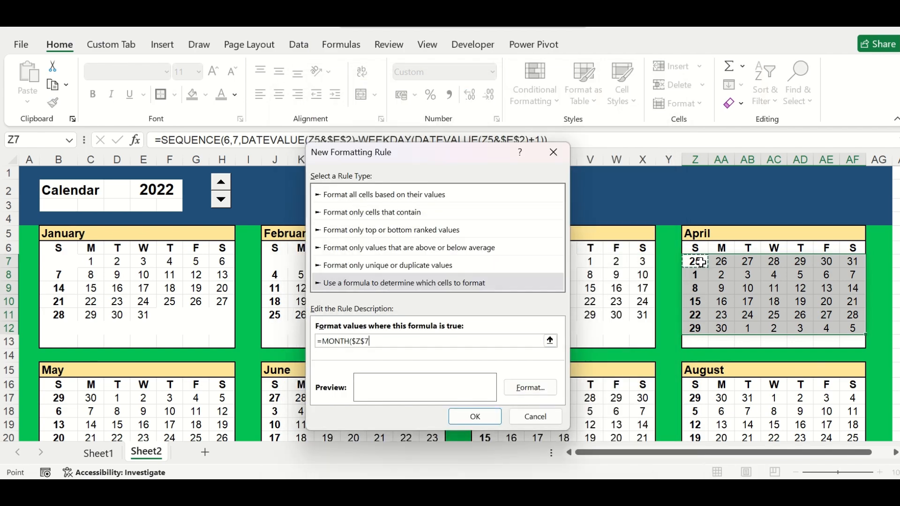
{"action": "left_click", "coordinate": [688, 230]}
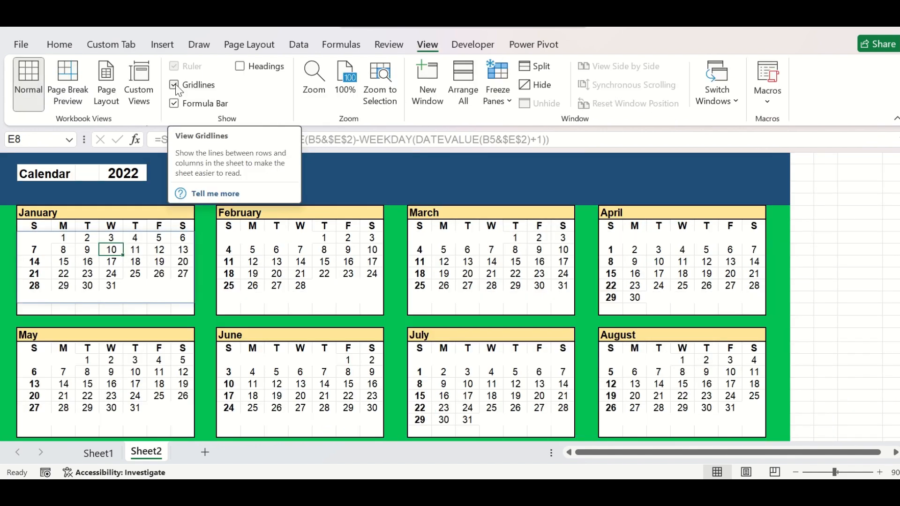
Step: Hide the gridlines and the formula bar, and collapse the ribbon
{"action": "left_click", "coordinate": [174, 85]}
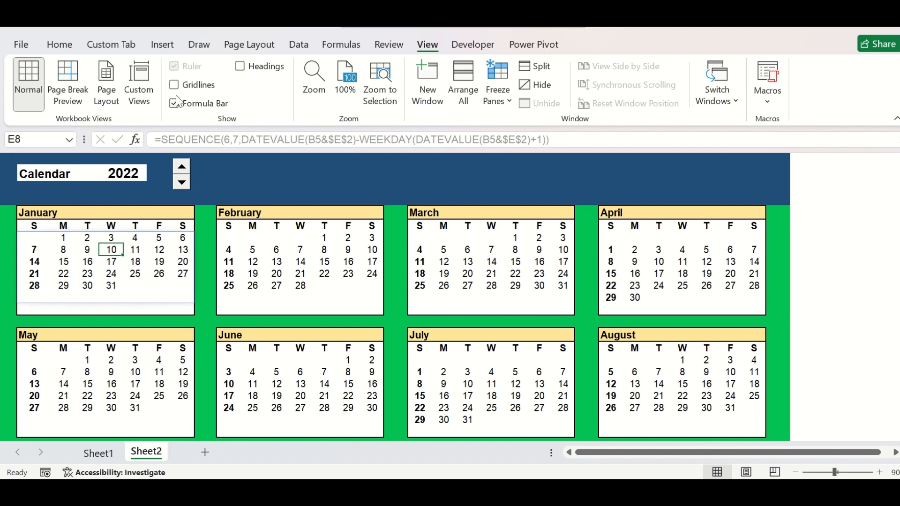
{"action": "left_click", "coordinate": [174, 104]}
{"action": "left_click", "coordinate": [380, 250]}
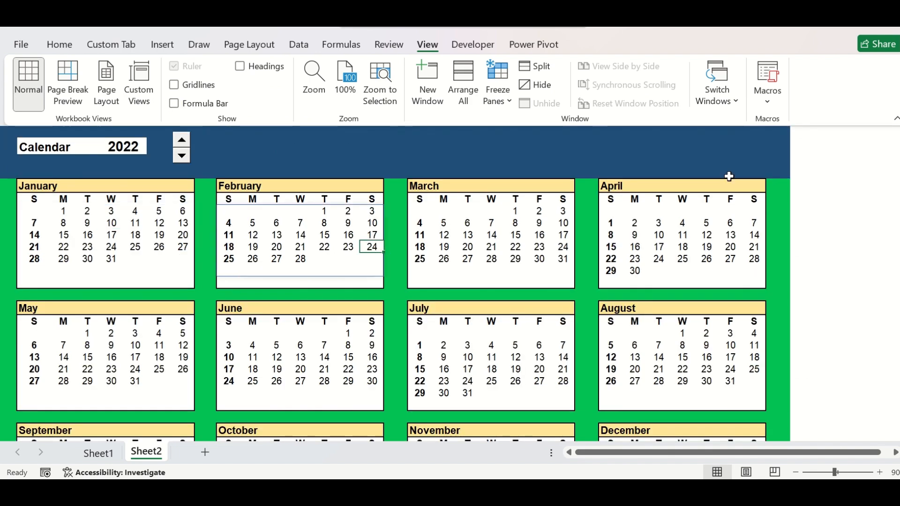
{"action": "left_click", "coordinate": [896, 120]}
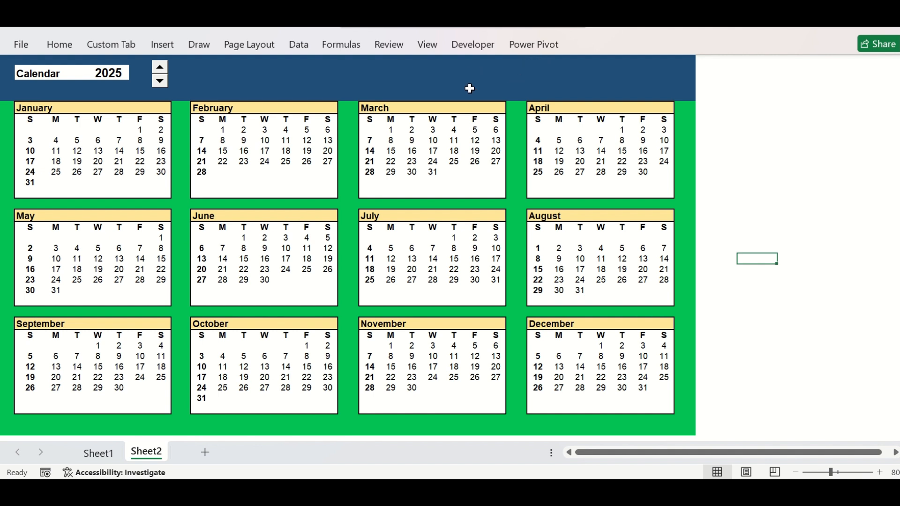
Step: Draw three equally sized rectangles side by side in the blue header band, above the March and April blocks
{"action": "left_click", "coordinate": [164, 46]}
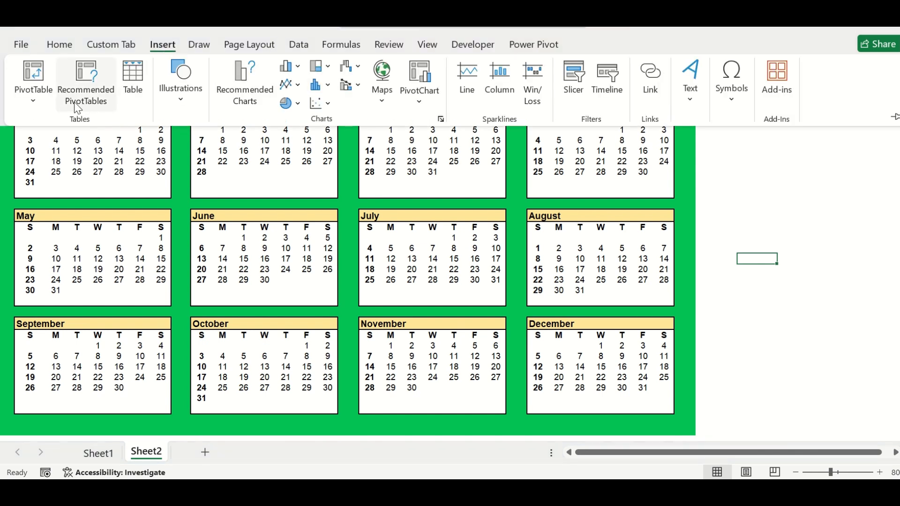
{"action": "left_click", "coordinate": [184, 99]}
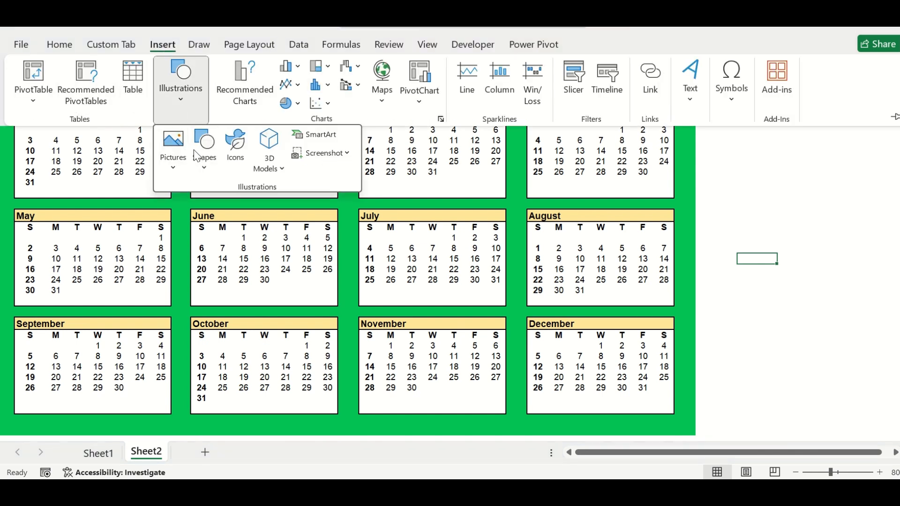
{"action": "left_click", "coordinate": [204, 151]}
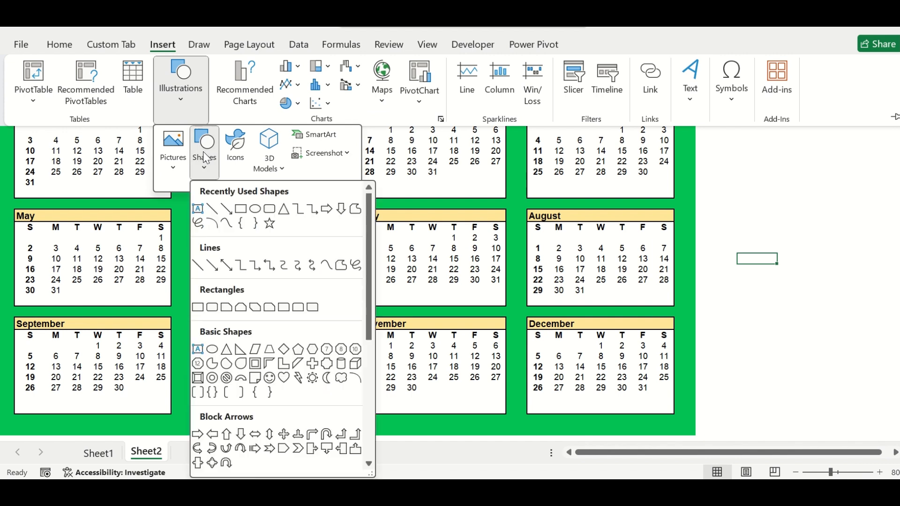
{"action": "left_click", "coordinate": [241, 209]}
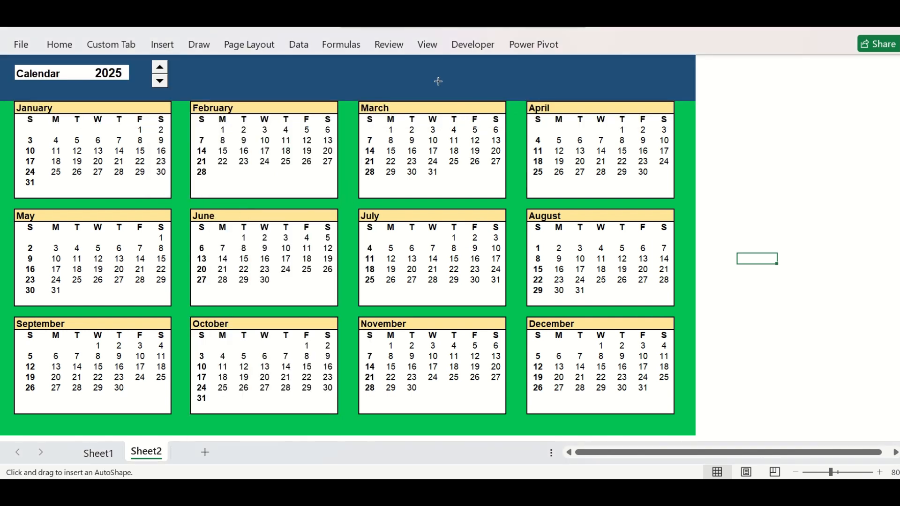
{"action": "mouse_move", "coordinate": [426, 64]}
{"action": "left_mouse_down"}
{"action": "mouse_move", "coordinate": [507, 91]}
{"action": "mouse_move", "coordinate": [498, 77]}
{"action": "mouse_move", "coordinate": [626, 72]}
{"action": "left_mouse_up"}
Step: Keep the ribbon expanded and show the formula bar again
{"action": "left_click", "coordinate": [437, 43]}
{"action": "left_click", "coordinate": [894, 116]}
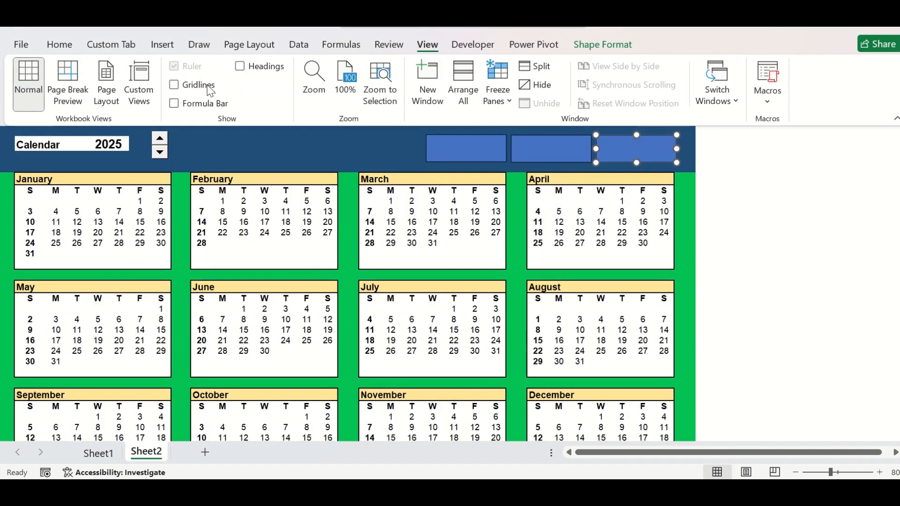
{"action": "left_click", "coordinate": [192, 102]}
{"action": "left_click", "coordinate": [634, 310]}
Step: Enter =TODAY() in cell AI2, then show the row and column headings and autofit column AI
{"action": "left_click", "coordinate": [727, 170]}
{"action": "type", "text": "="}
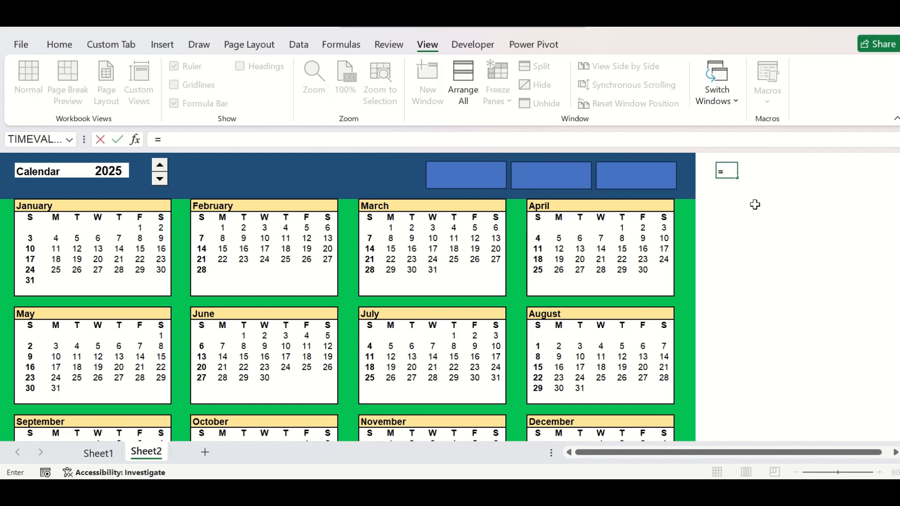
{"action": "type", "text": "TODAY()"}
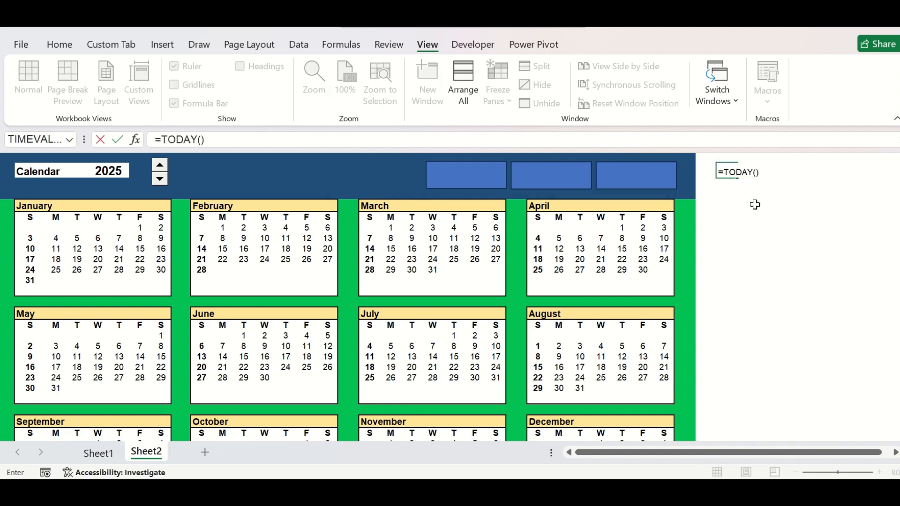
{"action": "key", "text": "Return"}
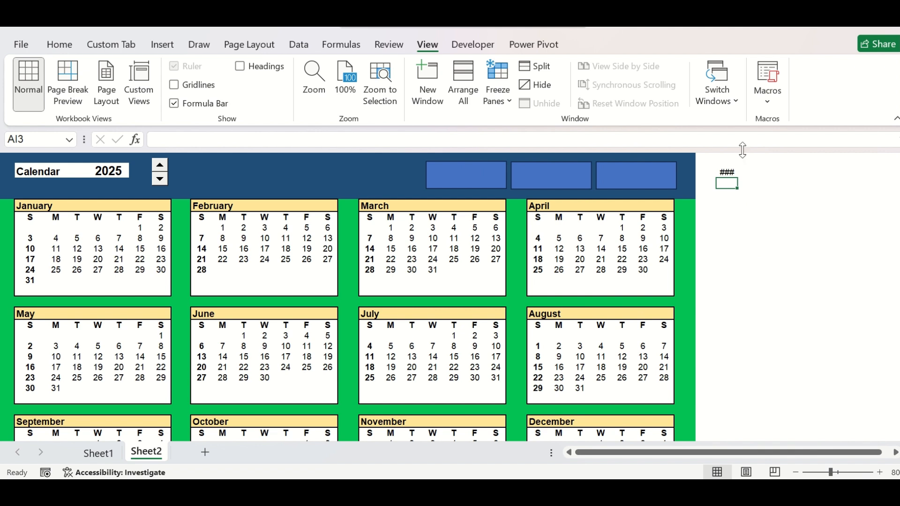
{"action": "left_click", "coordinate": [239, 66]}
{"action": "double_click", "coordinate": [754, 157]}
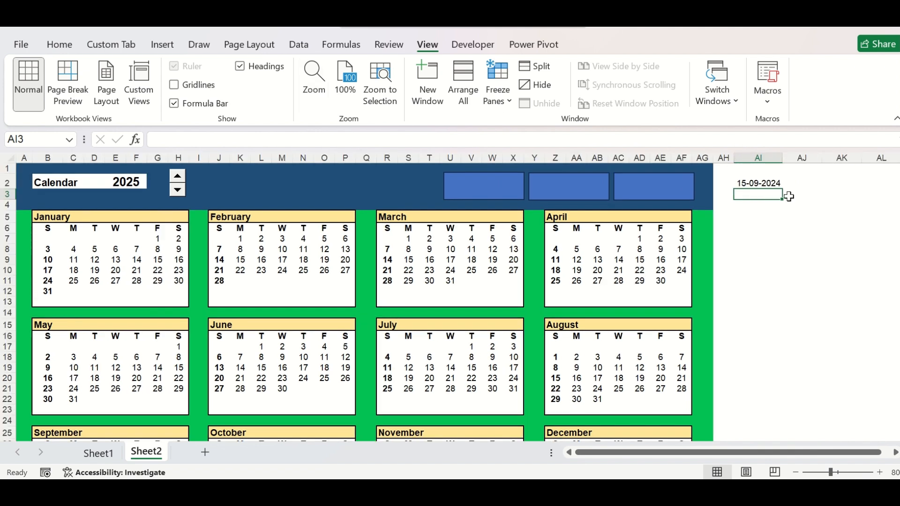
Step: Fill the =TODAY() formula from AI2 across into AJ2 and AK2, and autofit both columns
{"action": "left_click", "coordinate": [801, 185]}
{"action": "key", "text": "ctrl+r"}
{"action": "left_click", "coordinate": [839, 181]}
{"action": "key", "text": "ctrl+r"}
{"action": "double_click", "coordinate": [822, 158]}
{"action": "double_click", "coordinate": [869, 156]}
{"action": "left_click", "coordinate": [868, 247]}
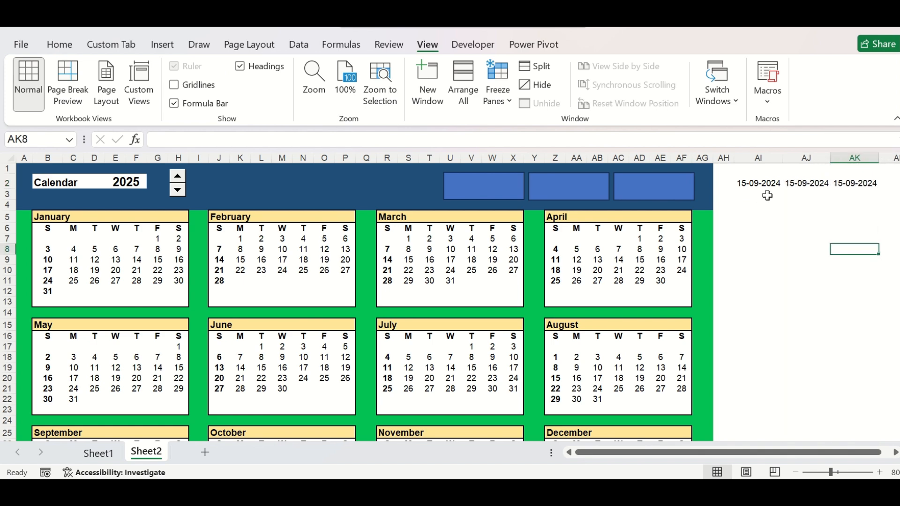
Step: Apply the custom number format d to cell AI2 so it shows only the day number
{"action": "left_click", "coordinate": [759, 184]}
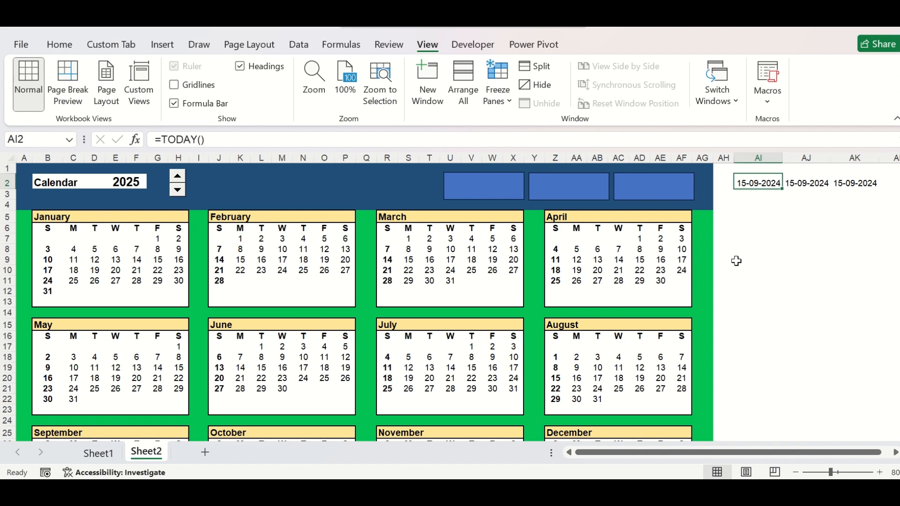
{"action": "key", "text": "ctrl+1"}
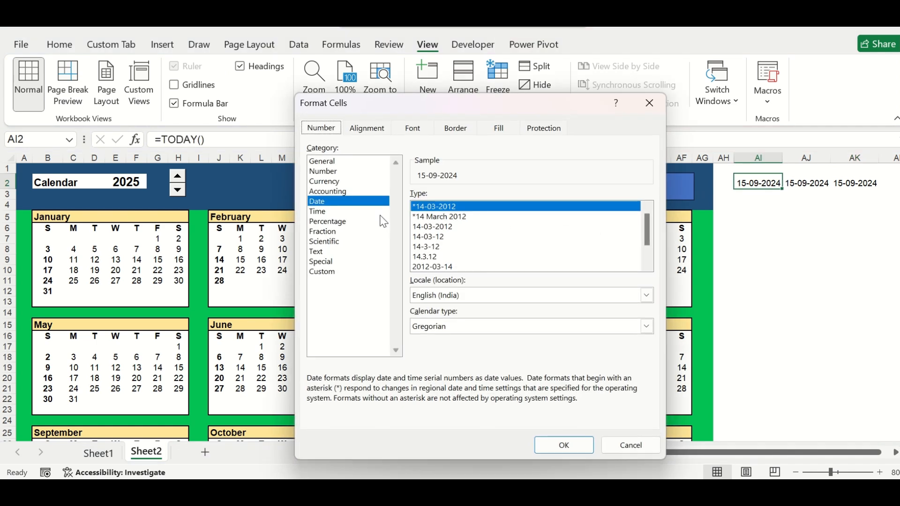
{"action": "left_click", "coordinate": [324, 273]}
{"action": "left_click", "coordinate": [648, 331]}
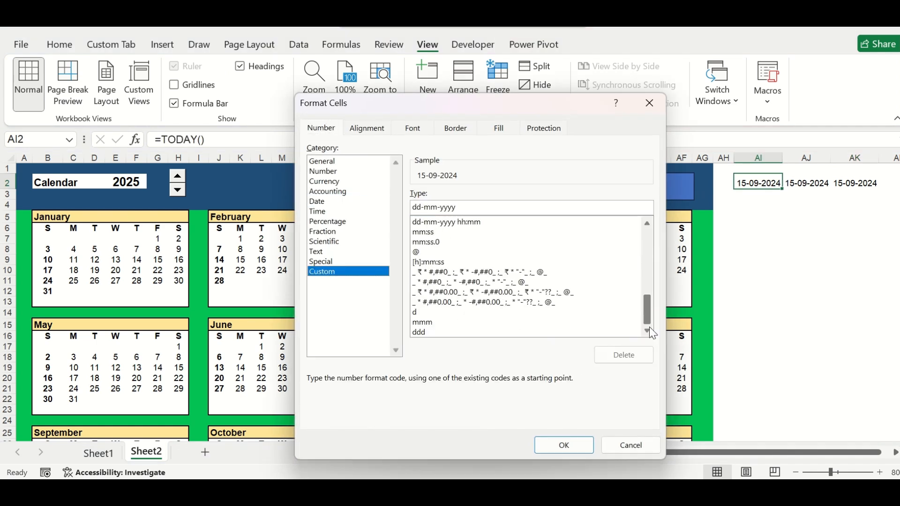
{"action": "left_click", "coordinate": [416, 313]}
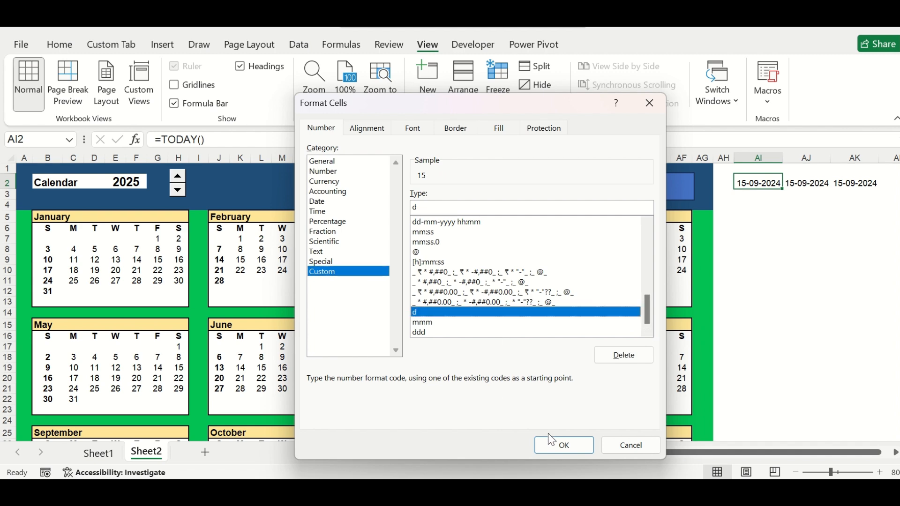
{"action": "left_click", "coordinate": [557, 451]}
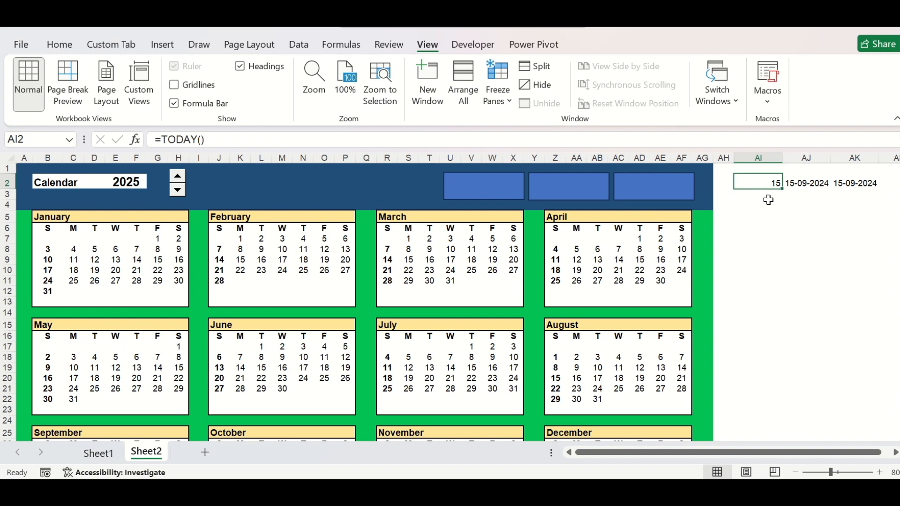
Step: Apply the custom number format mmm to cell AJ2 so it shows the abbreviated month
{"action": "left_click", "coordinate": [804, 183]}
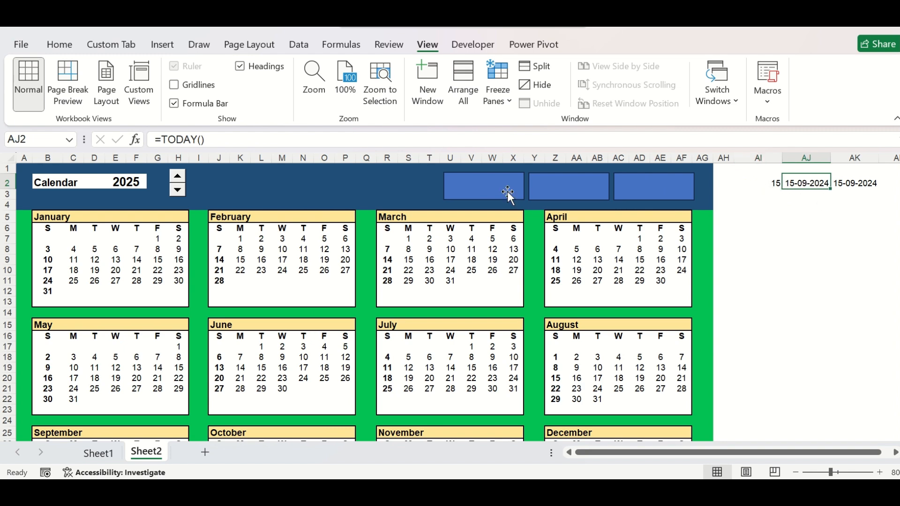
{"action": "key", "text": "ctrl+1"}
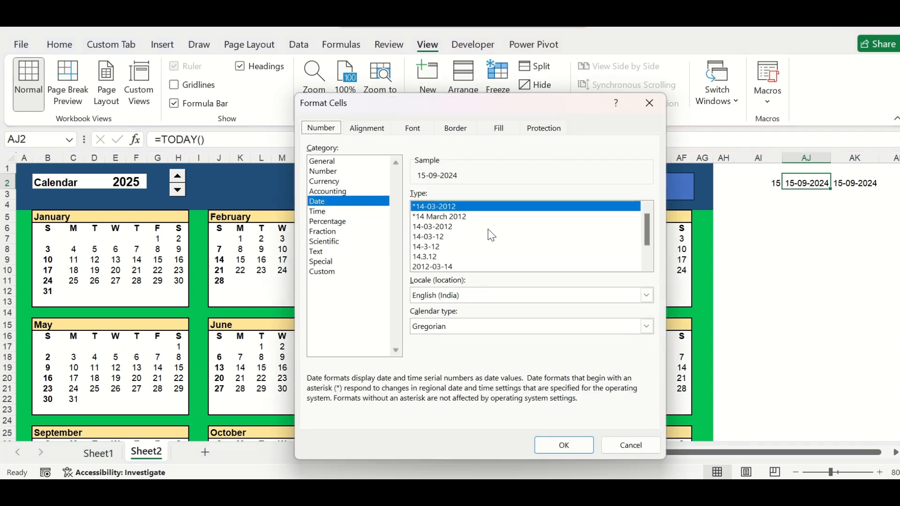
{"action": "left_click", "coordinate": [326, 275]}
{"action": "scroll", "coordinate": [424, 319], "scroll_direction": "down", "scroll_amount": 5}
{"action": "left_click", "coordinate": [422, 313]}
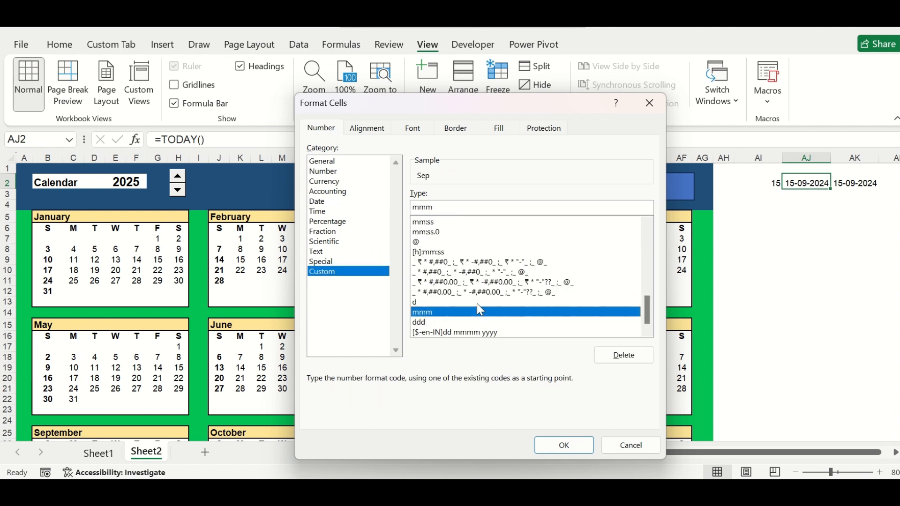
{"action": "left_click", "coordinate": [565, 445]}
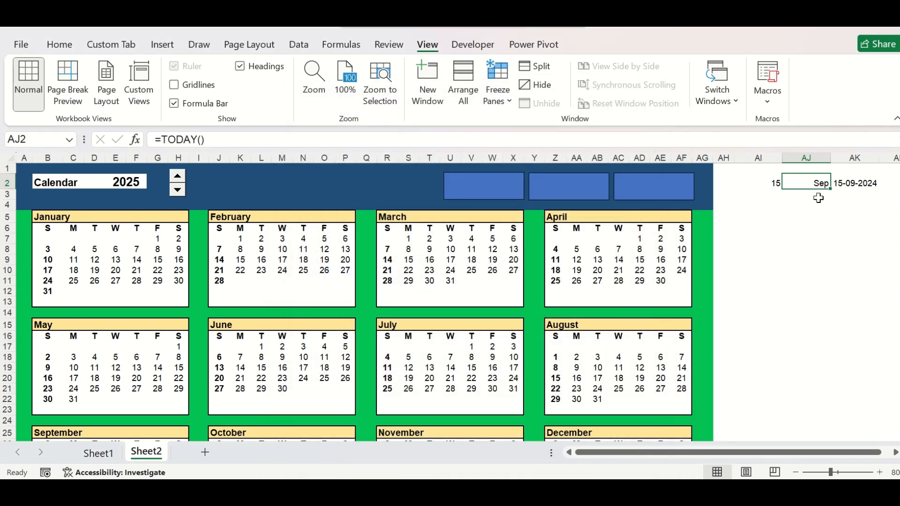
Step: Apply the custom number format ddd to cell AK2 so it shows the abbreviated weekday
{"action": "left_click", "coordinate": [839, 184]}
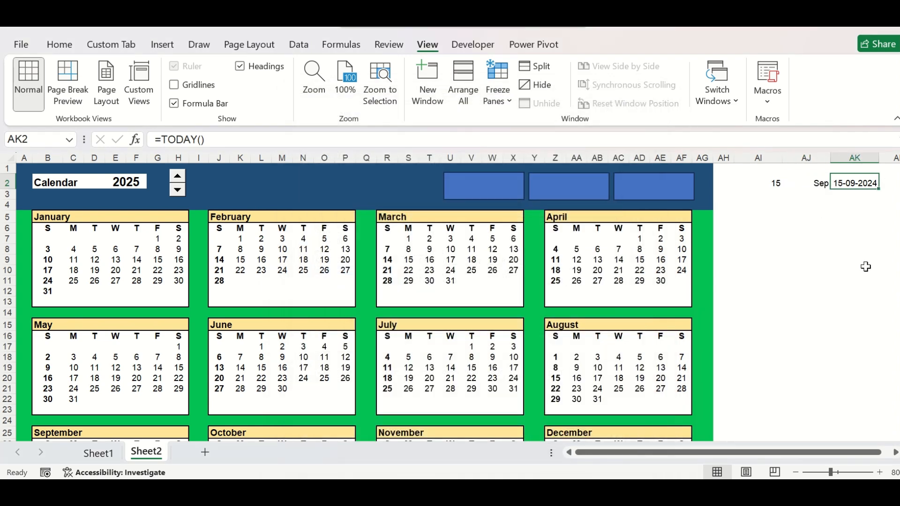
{"action": "key", "text": "ctrl+1"}
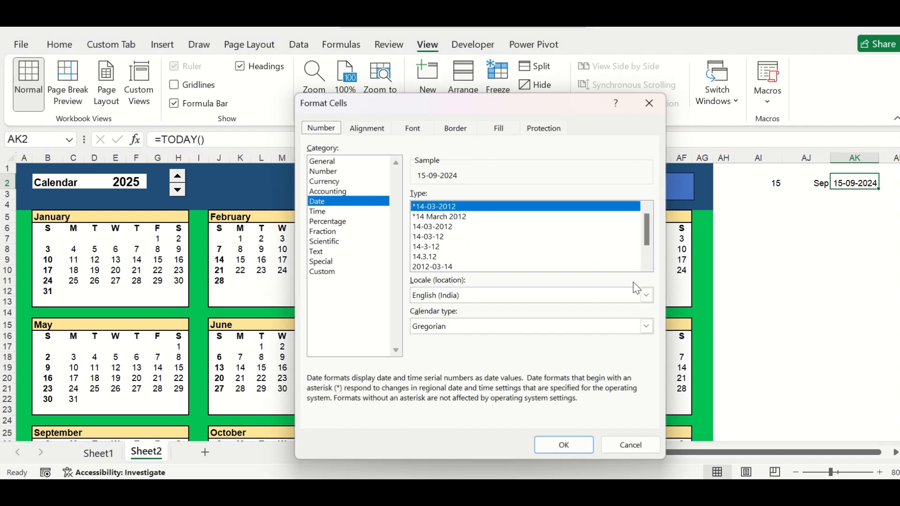
{"action": "left_click", "coordinate": [326, 273]}
{"action": "left_click_drag", "start_coordinate": [651, 265], "coordinate": [656, 334]}
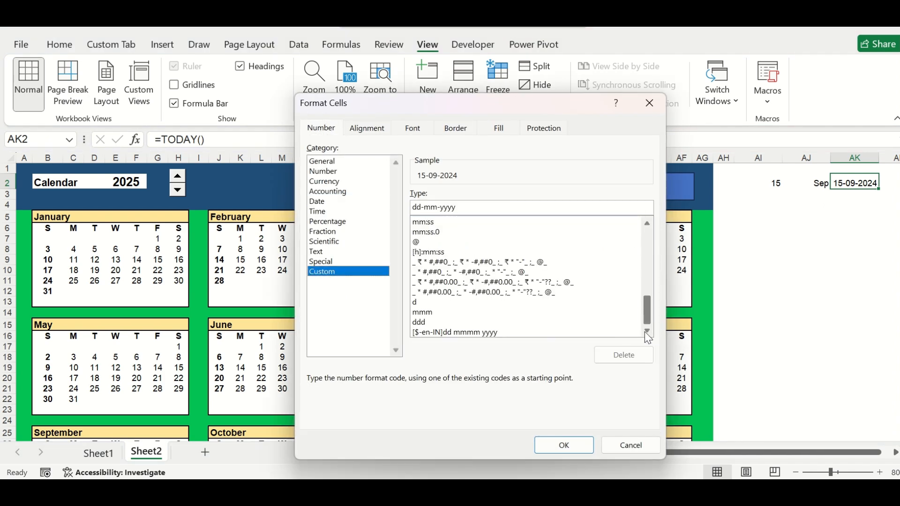
{"action": "left_click", "coordinate": [429, 323]}
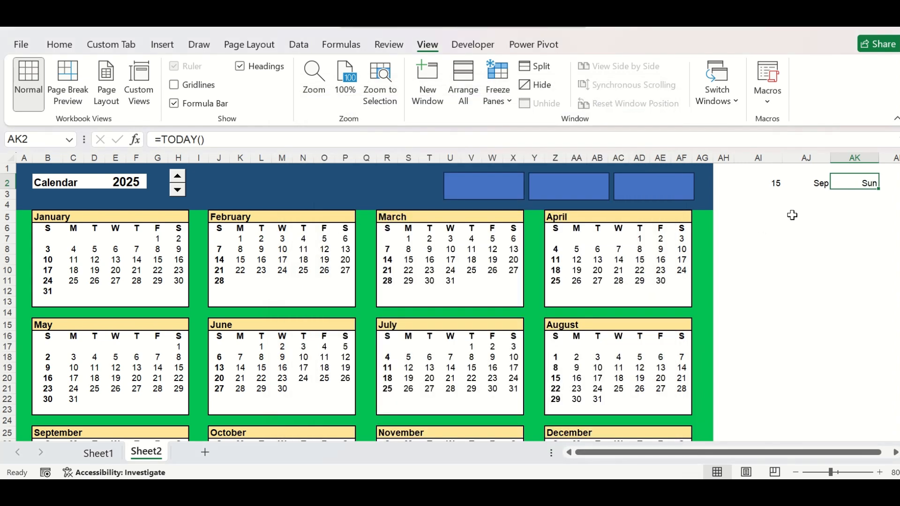
{"action": "left_click", "coordinate": [807, 216]}
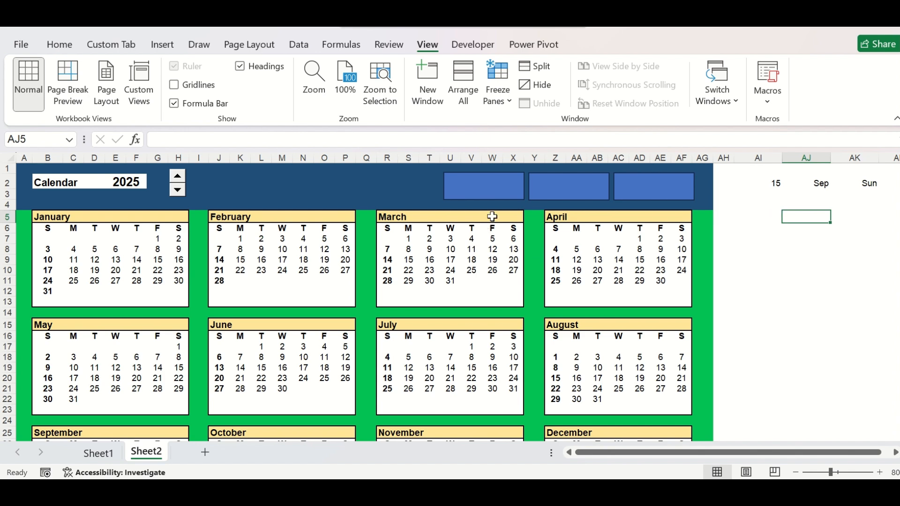
Step: Fill all three header rectangles with white
{"action": "left_click", "coordinate": [511, 188]}
{"action": "left_click", "coordinate": [570, 187], "text": "ctrl"}
{"action": "left_click", "coordinate": [647, 195], "text": "ctrl"}
{"action": "left_click", "coordinate": [60, 44]}
{"action": "left_click", "coordinate": [205, 94]}
{"action": "left_click", "coordinate": [190, 155]}
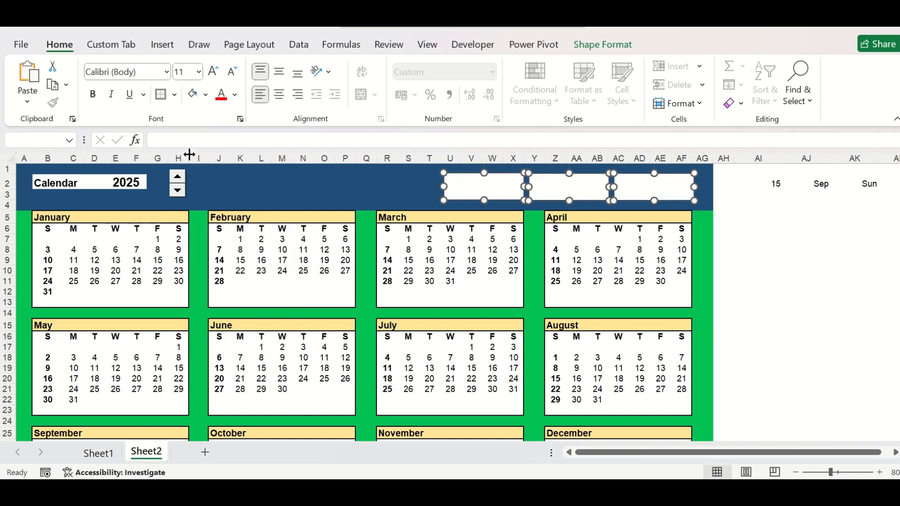
{"action": "left_click", "coordinate": [392, 193]}
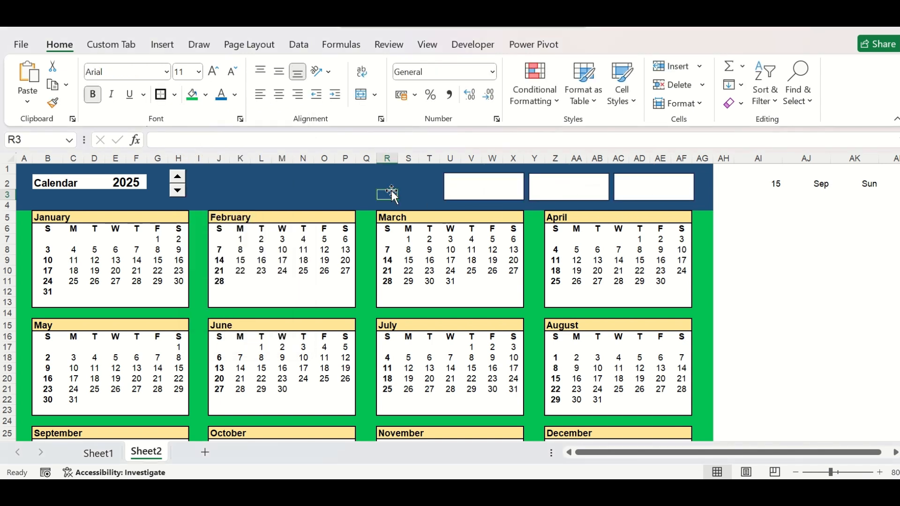
Step: Link the first header rectangle to cell AI2 with the formula =$AI$2 so it shows the day number
{"action": "left_click", "coordinate": [452, 189]}
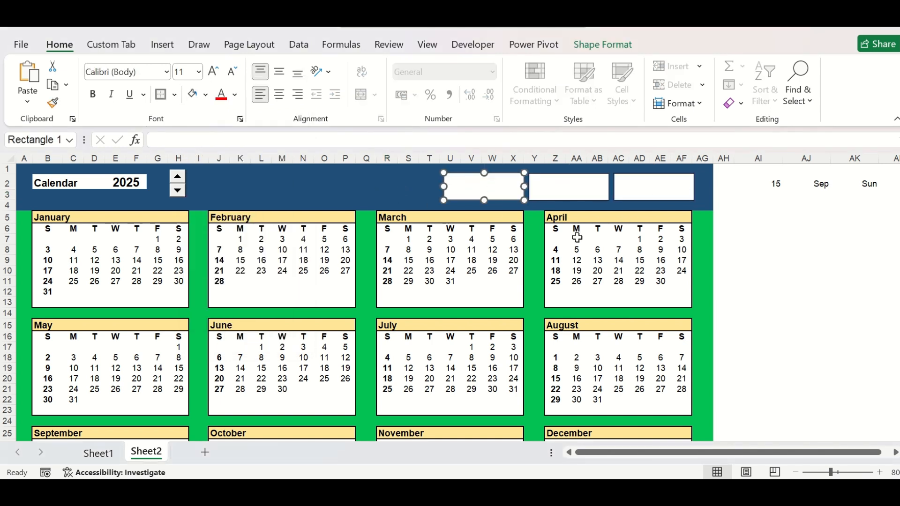
{"action": "left_click", "coordinate": [231, 141]}
{"action": "type", "text": "="}
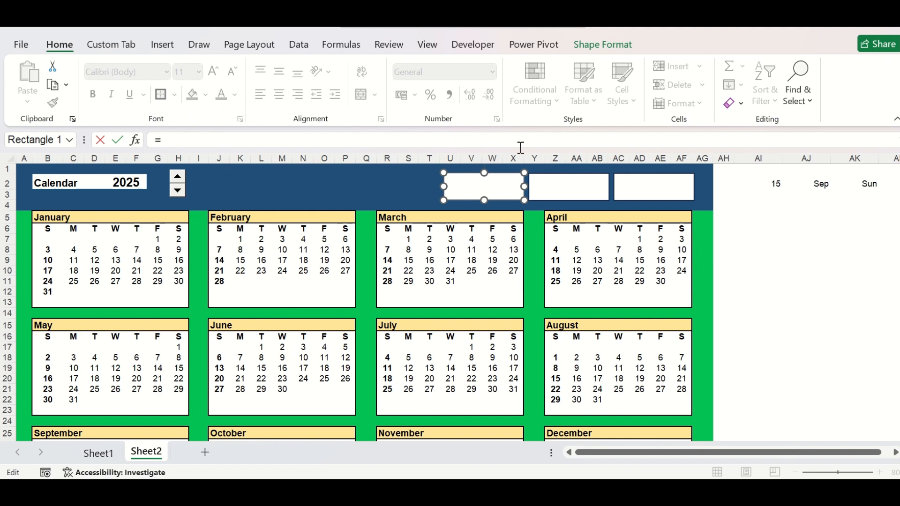
{"action": "left_click", "coordinate": [774, 182]}
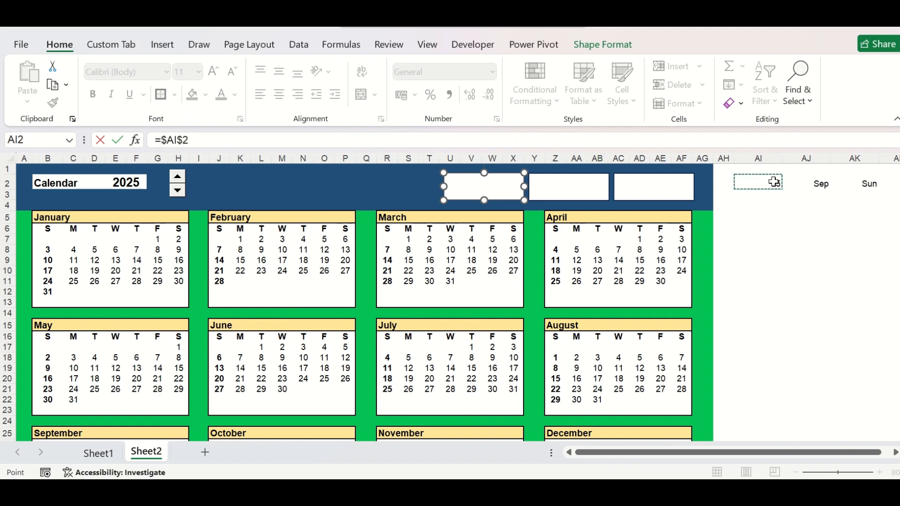
{"action": "key", "text": "Return"}
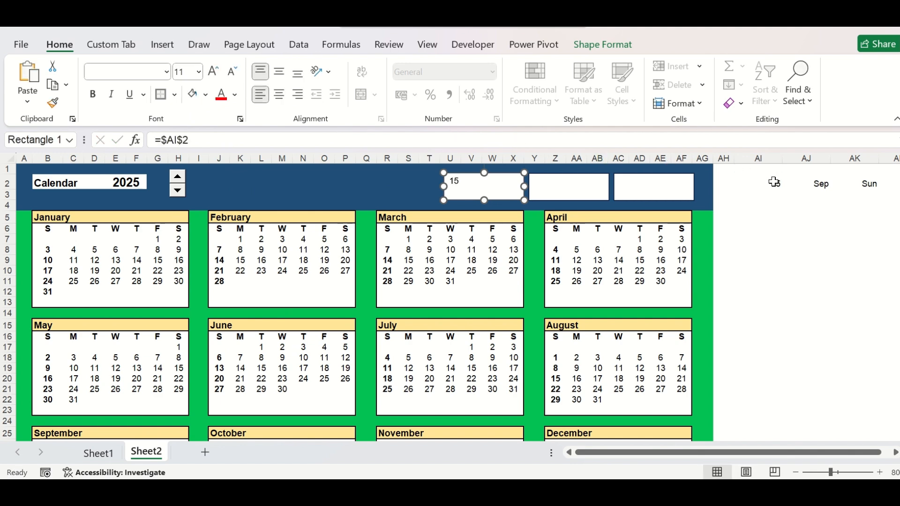
Step: Link the middle header rectangle to cell AJ2 with the formula =$AJ$2 so it shows the month
{"action": "left_click", "coordinate": [549, 183]}
{"action": "left_click", "coordinate": [231, 139]}
{"action": "type", "text": "="}
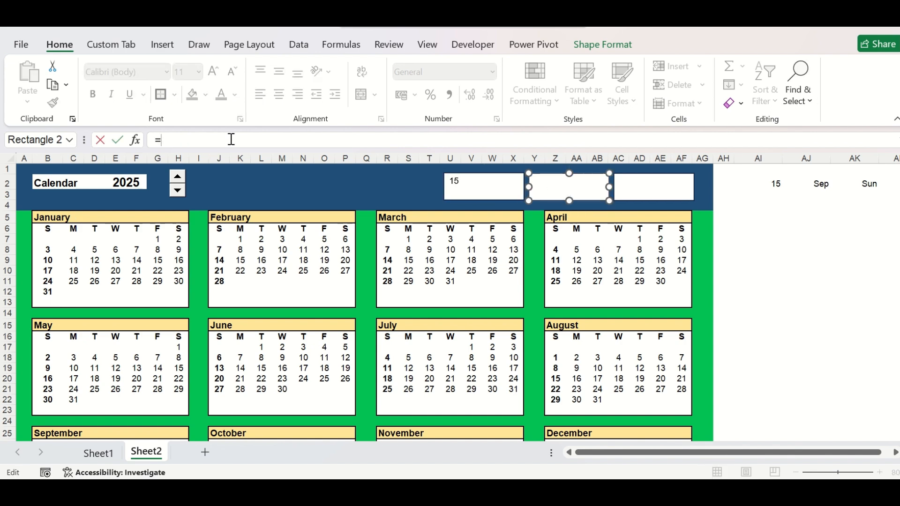
{"action": "left_click", "coordinate": [821, 184]}
{"action": "key", "text": "Return"}
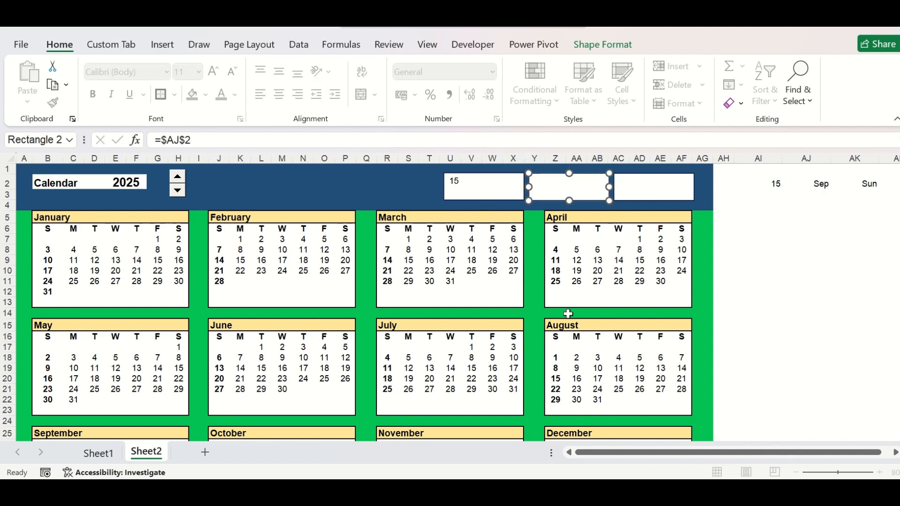
Step: Link the third header rectangle to cell AK2 with the formula =$AK$2 so it shows the weekday
{"action": "left_click", "coordinate": [655, 189]}
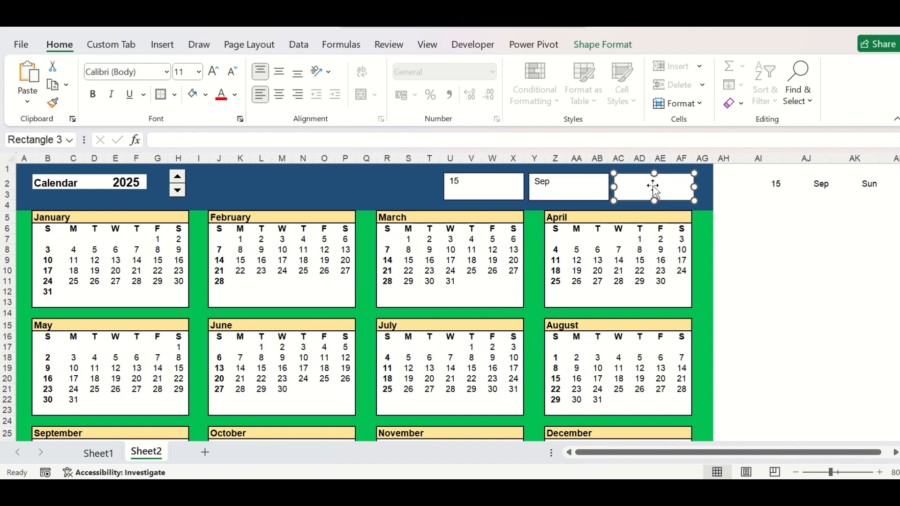
{"action": "left_click", "coordinate": [410, 141]}
{"action": "type", "text": "="}
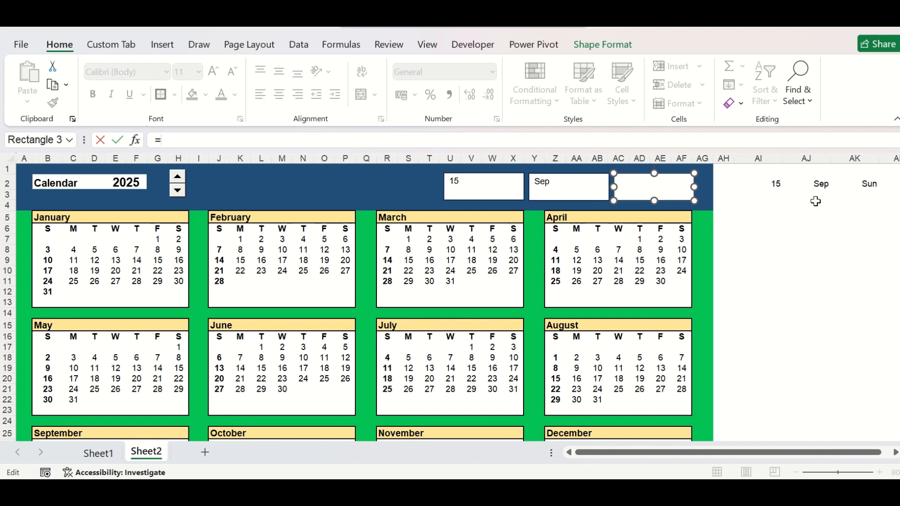
{"action": "left_click", "coordinate": [865, 184]}
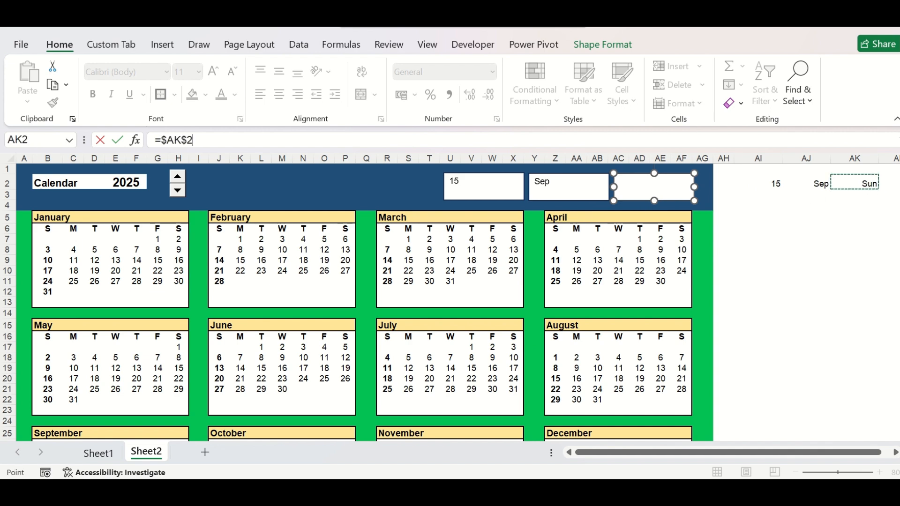
{"action": "key", "text": "Return"}
Step: Enlarge the text in all three header rectangles to size 24 and color it standard Blue
{"action": "left_click", "coordinate": [480, 191]}
{"action": "left_click", "coordinate": [562, 187], "text": "shift"}
{"action": "left_click", "coordinate": [669, 187], "text": "shift"}
{"action": "left_click", "coordinate": [214, 71]}
{"action": "left_click", "coordinate": [214, 71]}
{"action": "left_click", "coordinate": [214, 72]}
{"action": "left_click", "coordinate": [213, 71]}
{"action": "left_click", "coordinate": [214, 71]}
{"action": "left_click", "coordinate": [213, 71]}
{"action": "left_click", "coordinate": [214, 71]}
{"action": "left_click", "coordinate": [235, 94]}
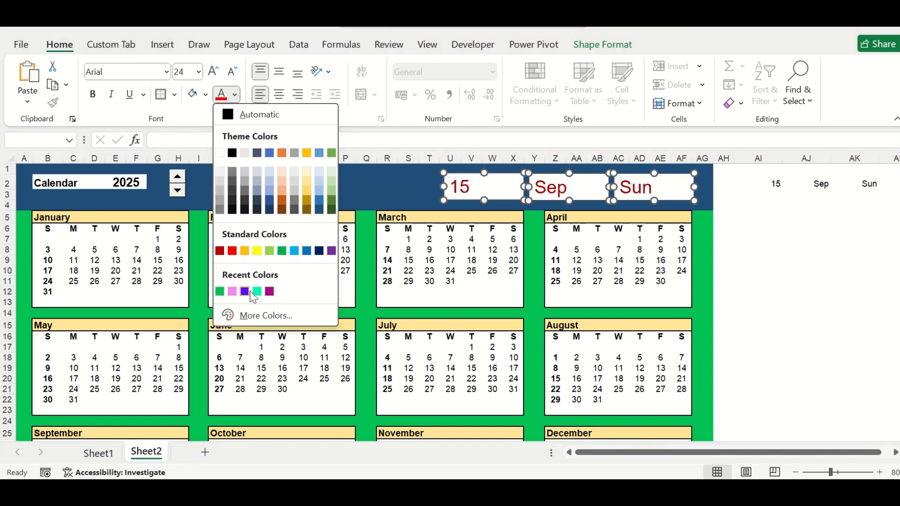
{"action": "left_click", "coordinate": [305, 249]}
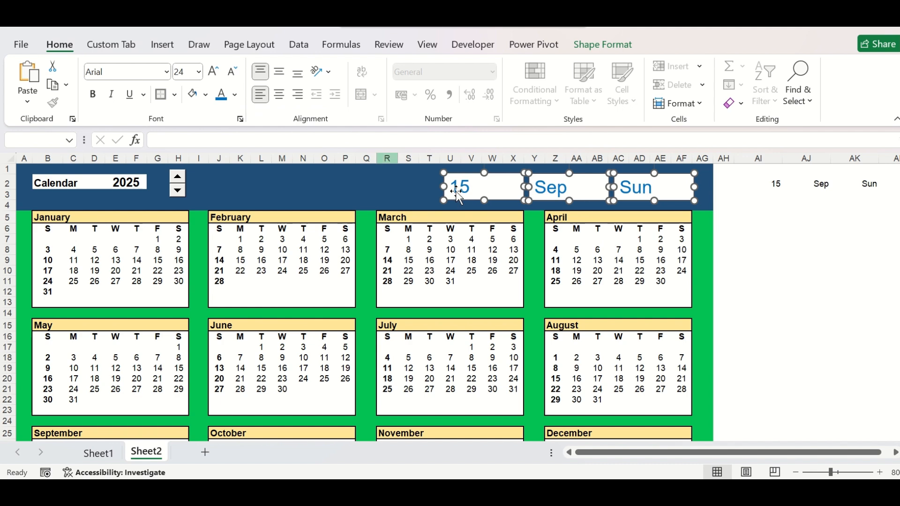
Step: Narrow all three header rectangles to about 2.12 cm wide and center their text horizontally
{"action": "left_click_drag", "start_coordinate": [450, 189], "coordinate": [480, 189]}
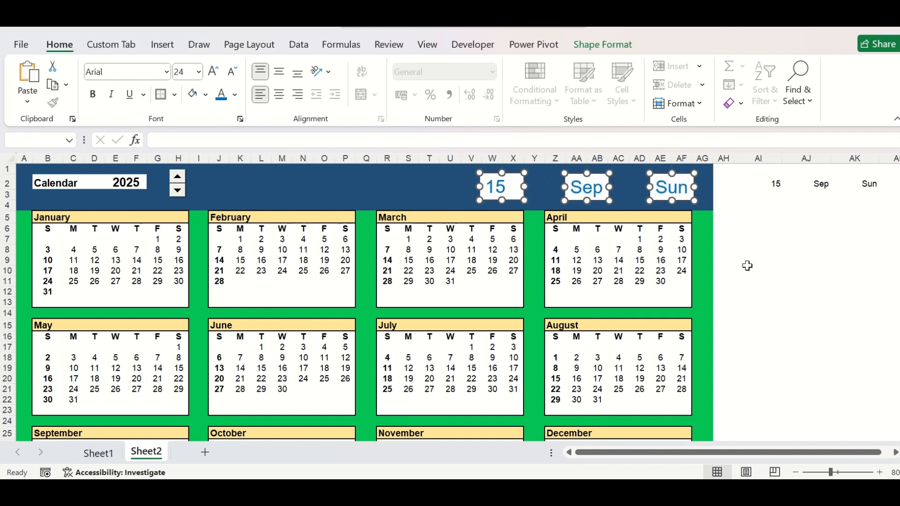
{"action": "left_click", "coordinate": [745, 265]}
{"action": "left_click", "coordinate": [513, 195]}
{"action": "left_click", "coordinate": [587, 188], "text": "shift"}
{"action": "left_click", "coordinate": [672, 187], "text": "shift"}
{"action": "left_click", "coordinate": [279, 94]}
Step: Move the day and weekday rectangles close beside the month rectangle and align all three with each other
{"action": "left_click_drag", "start_coordinate": [495, 200], "coordinate": [531, 199]}
{"action": "left_click_drag", "start_coordinate": [677, 191], "coordinate": [636, 189]}
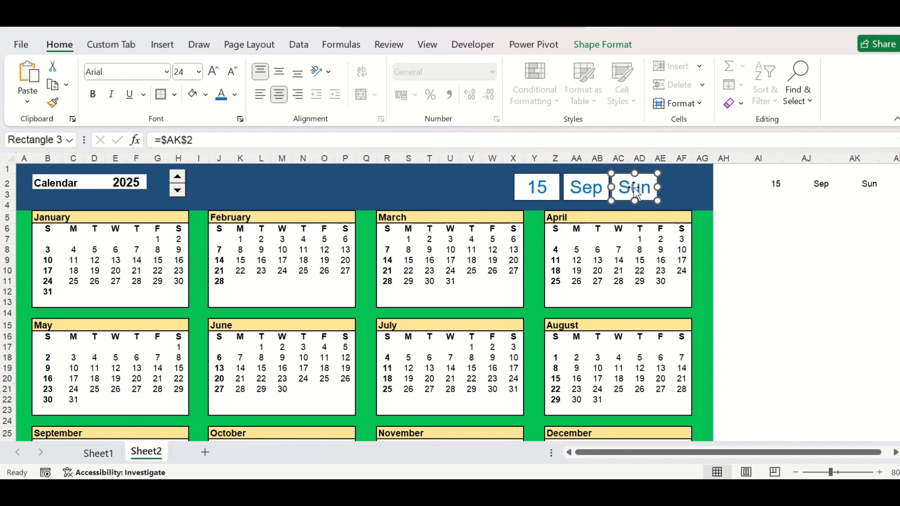
{"action": "left_click", "coordinate": [539, 189], "text": "shift"}
{"action": "left_click", "coordinate": [608, 188], "text": "shift"}
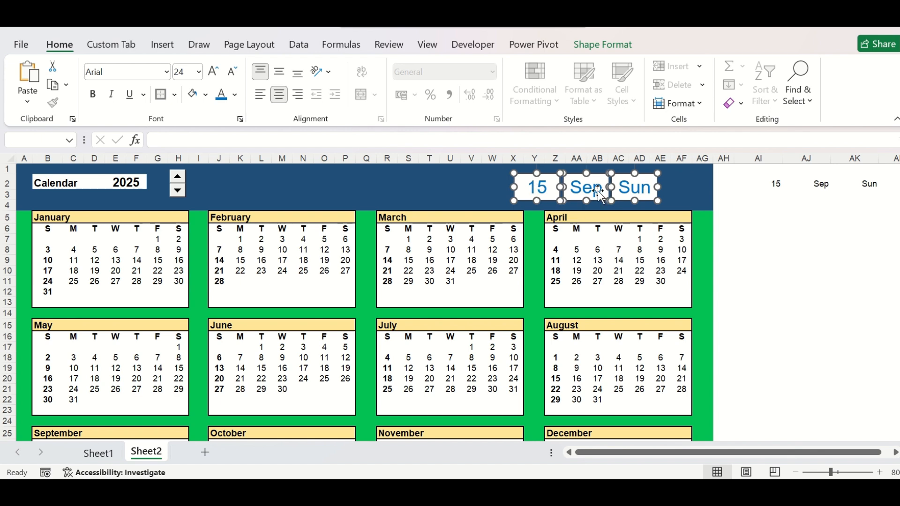
{"action": "left_click", "coordinate": [602, 43]}
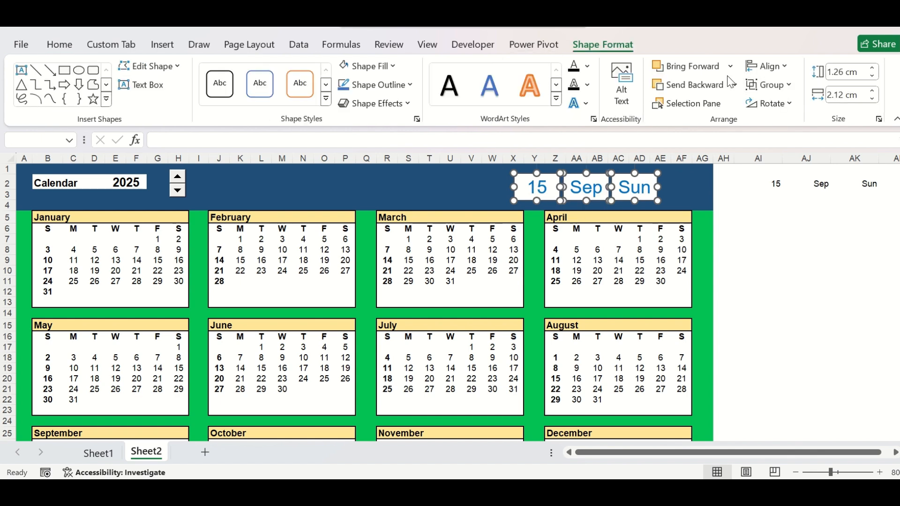
{"action": "left_click", "coordinate": [767, 66]}
{"action": "left_click", "coordinate": [799, 171]}
{"action": "left_click", "coordinate": [793, 279]}
Step: Test the year spin button by stepping the calendar year backward and forward, finishing on 2027
{"action": "left_click", "coordinate": [180, 189]}
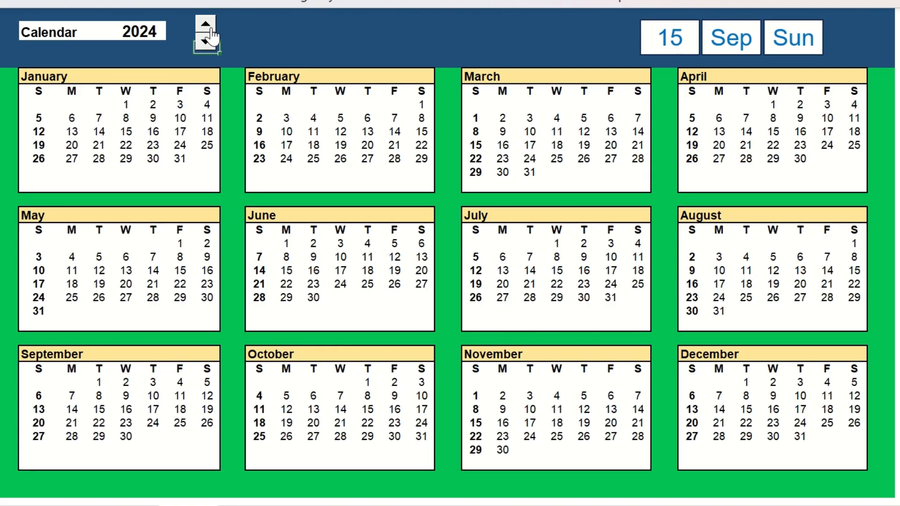
{"action": "left_click", "coordinate": [206, 24]}
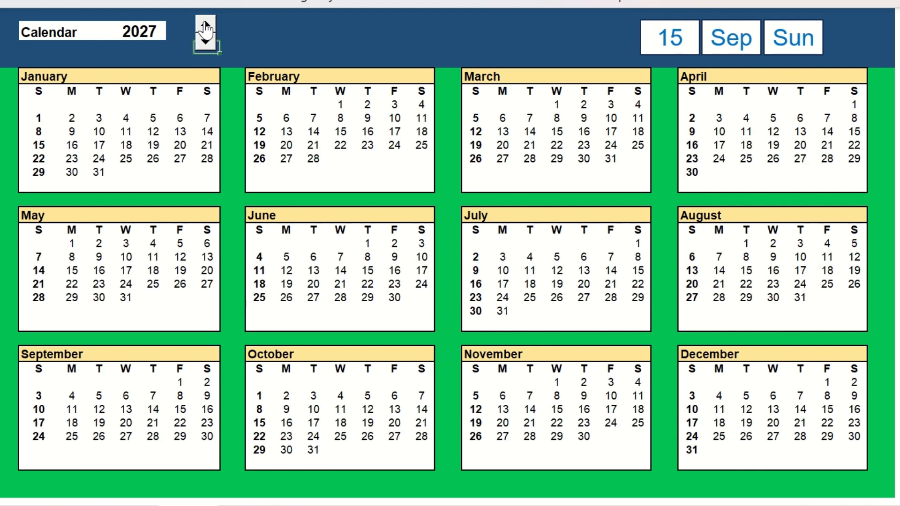
{"action": "left_click", "coordinate": [205, 40]}
{"action": "left_click", "coordinate": [205, 40]}
{"action": "left_click", "coordinate": [205, 39]}
{"action": "left_click", "coordinate": [206, 25]}
{"action": "left_click", "coordinate": [205, 26]}
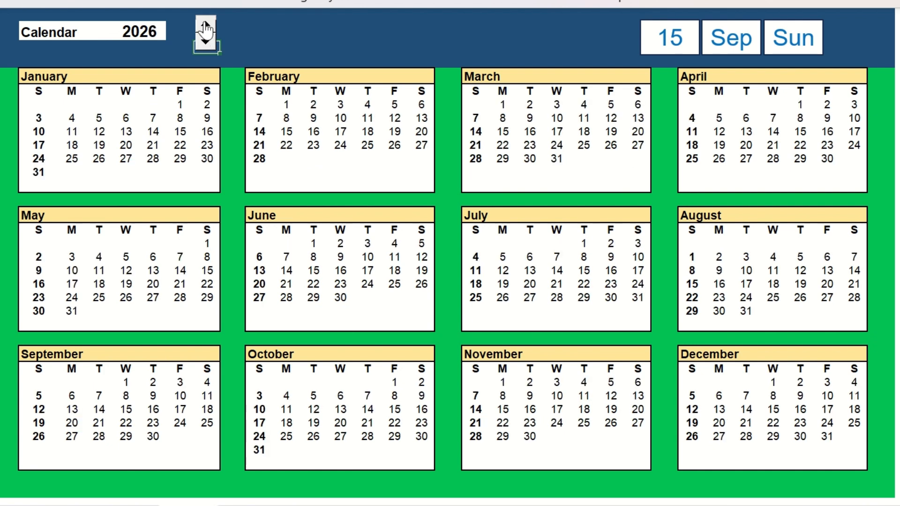
{"action": "left_click", "coordinate": [205, 26]}
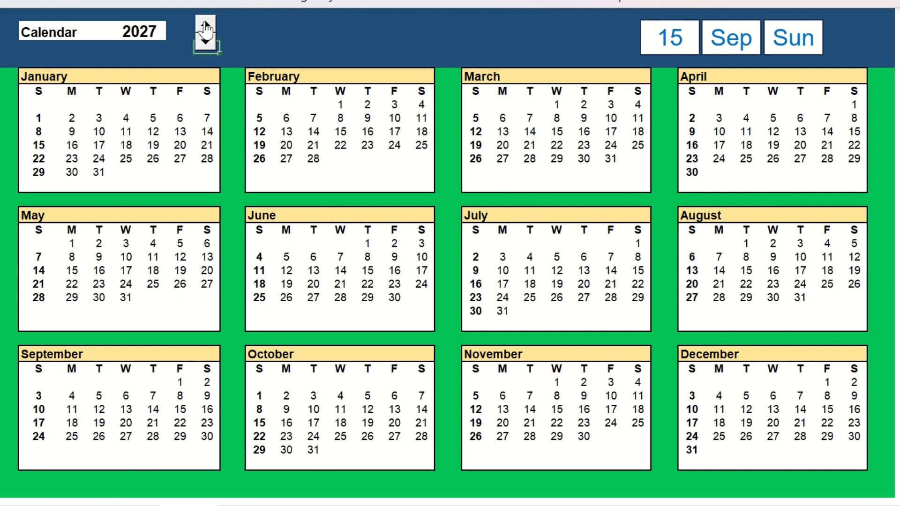